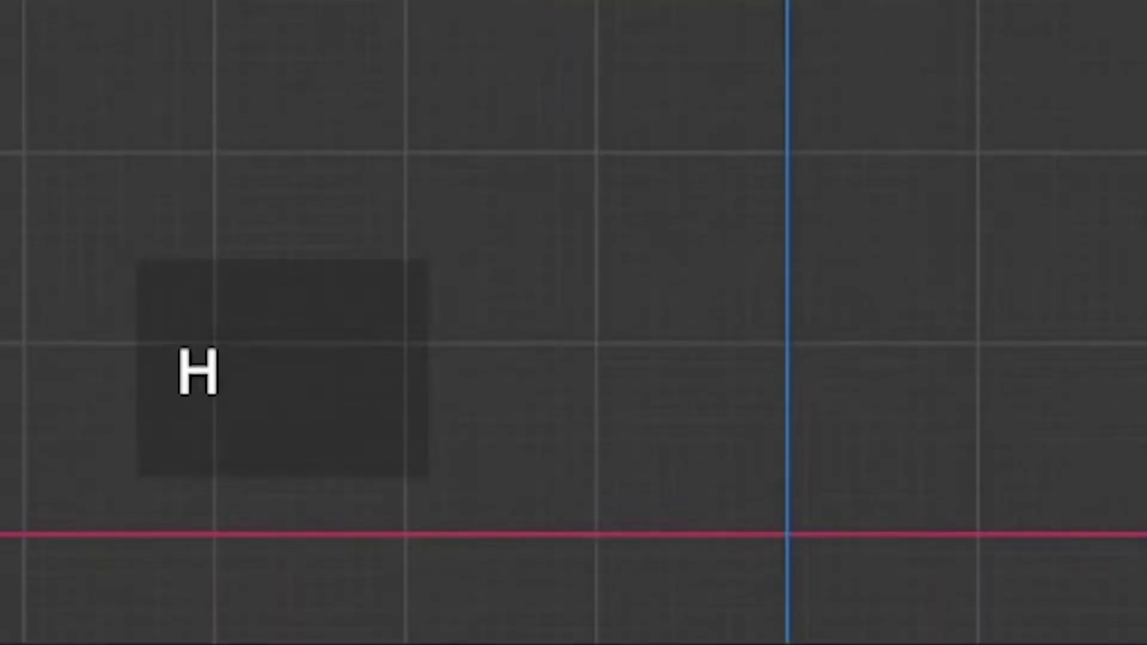
Undo the modifier applied out of order, and apply the face's Mirror and Subdivision modifiers, Mirror first.
key("alt+h")
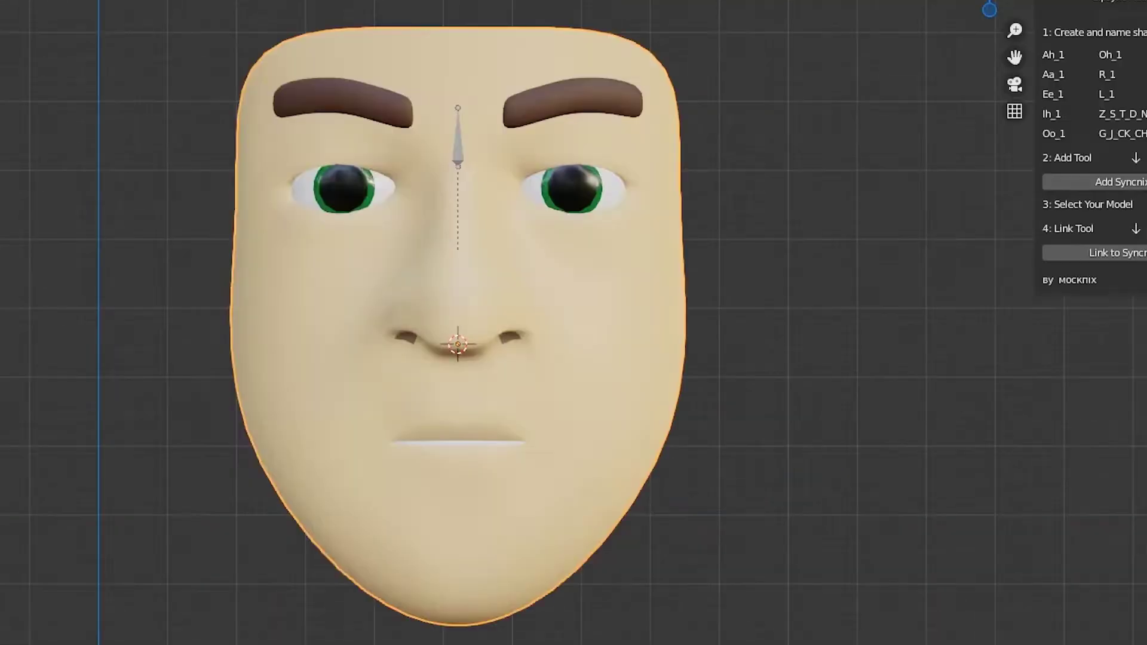
key("ctrl+z")
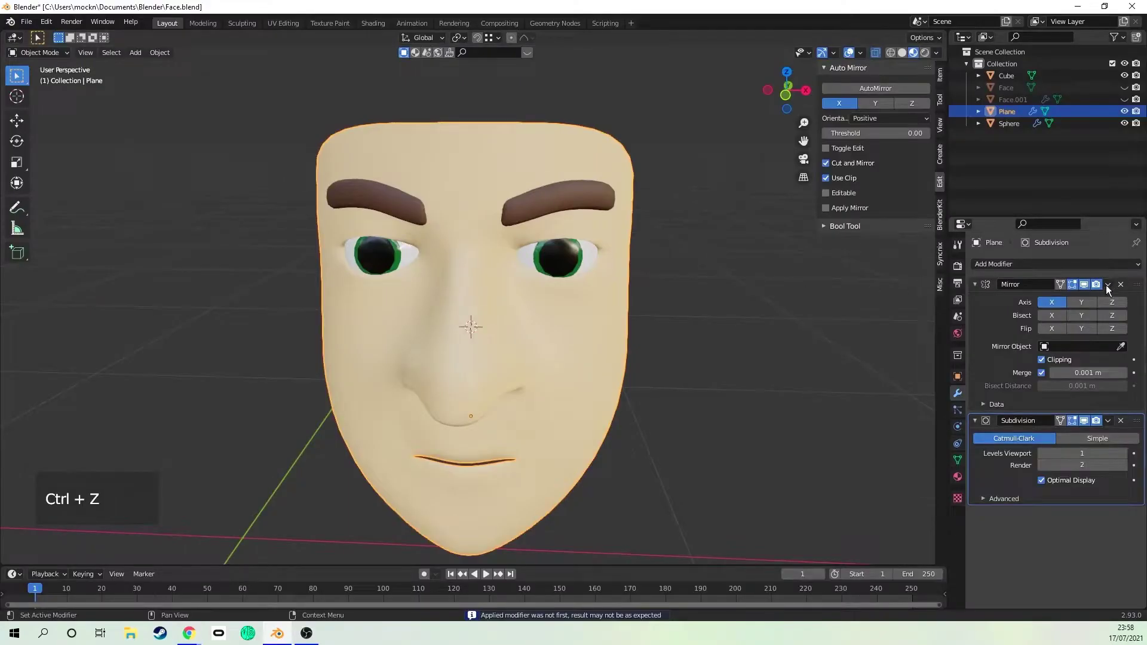
left_click(1108, 285)
left_click(1101, 296)
left_click(1108, 285)
left_click(1102, 296)
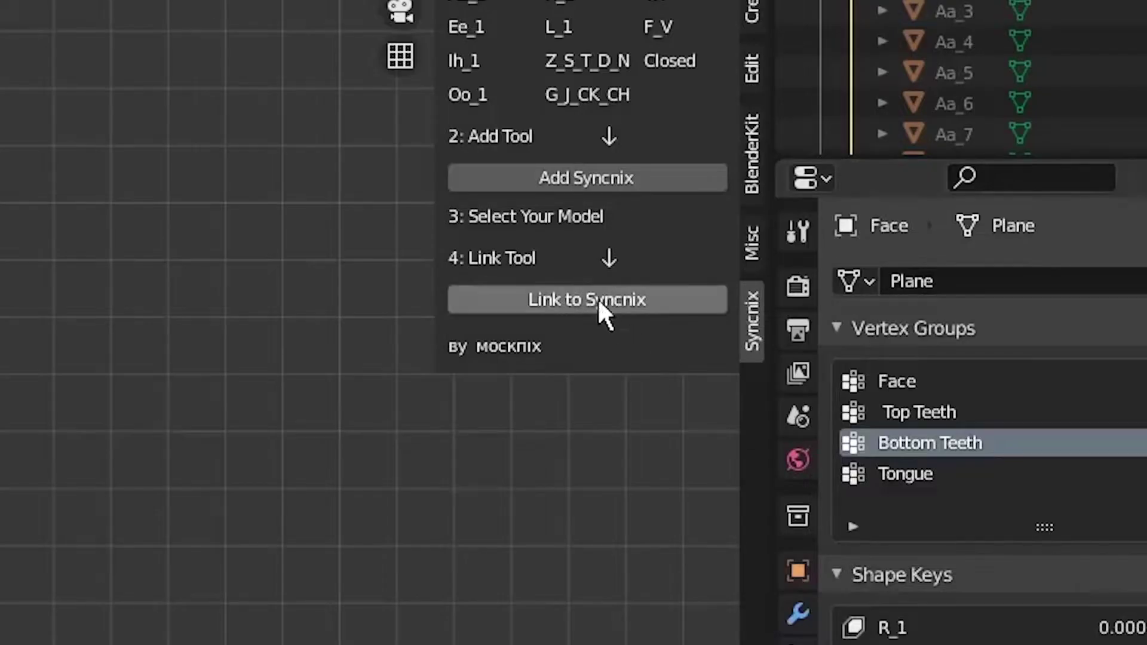
Link the face model to Syncnix and choose the transform space of the armature bone's Z Location driver variable.
left_click(599, 302)
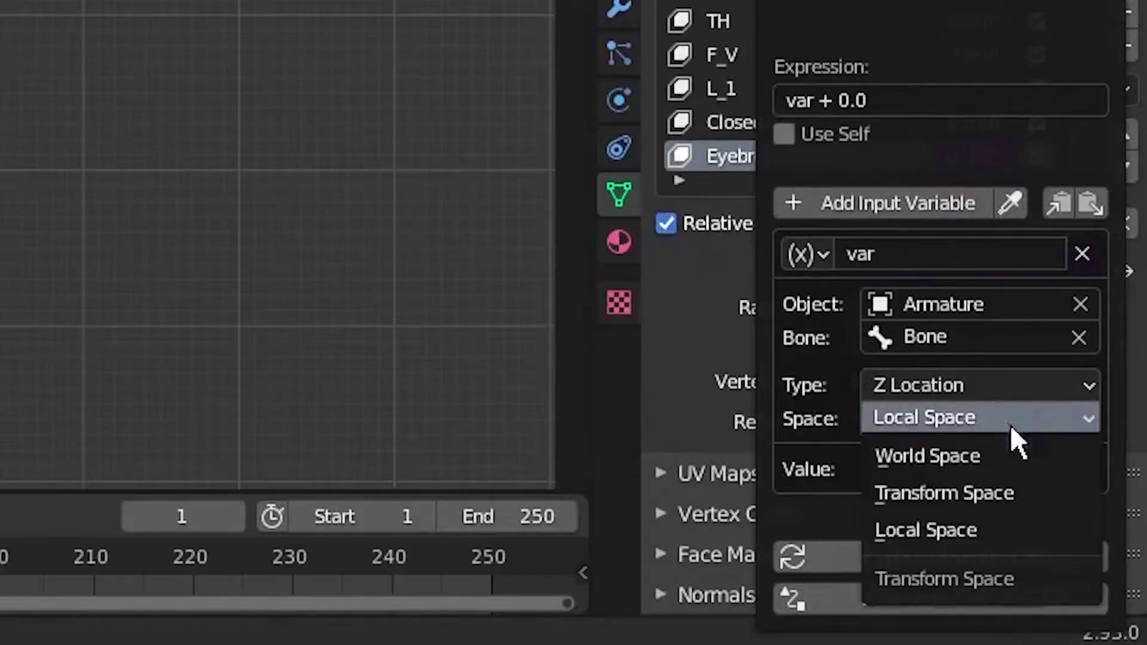
left_click(884, 452)
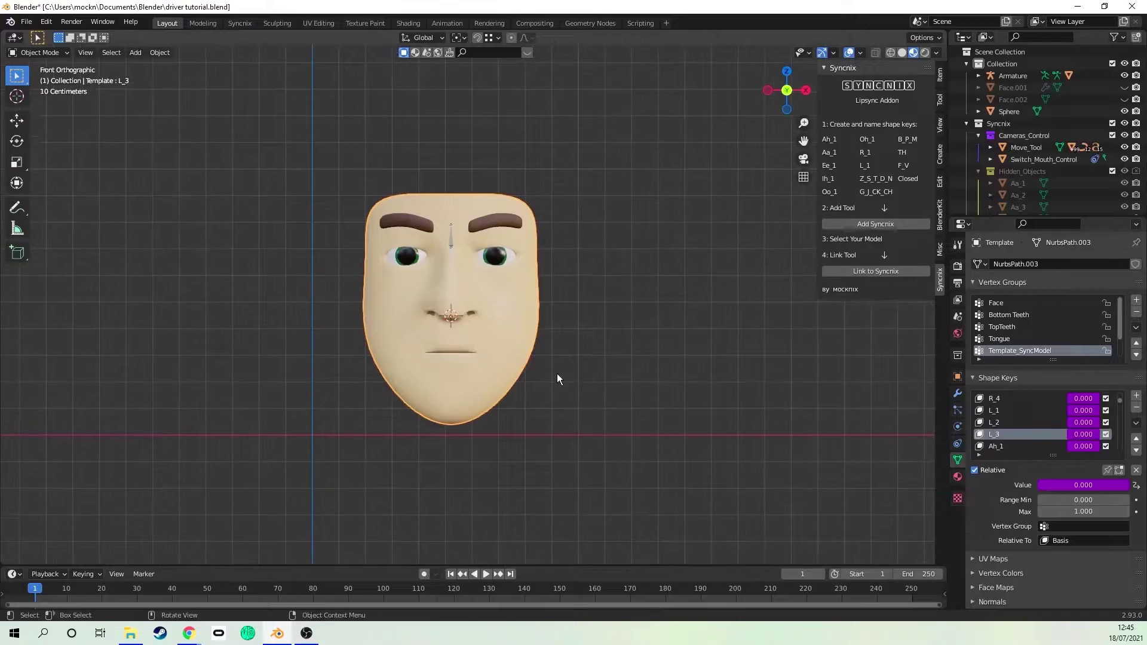
Parent the face mesh to the forehead armature with Armature Deform.
scroll(557, 374, "up", 5)
middle_click_drag(559, 383, 565, 417, "shift")
scroll(679, 378, "down", 3)
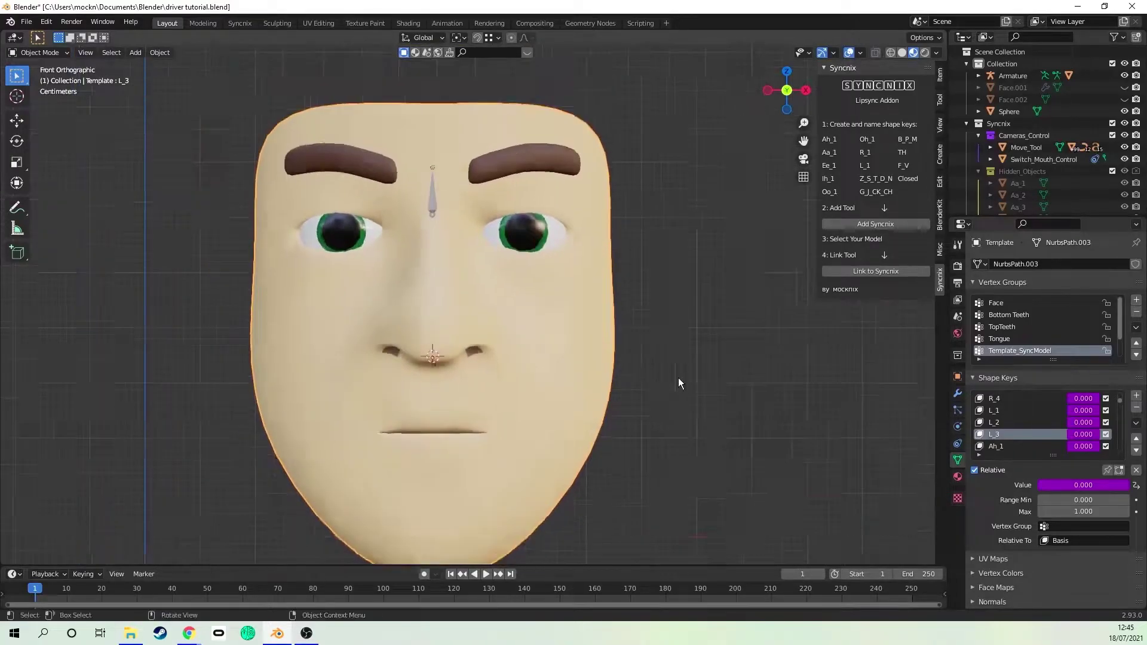
left_click(524, 281)
scroll(607, 323, "up", 2)
left_click(433, 199, "shift")
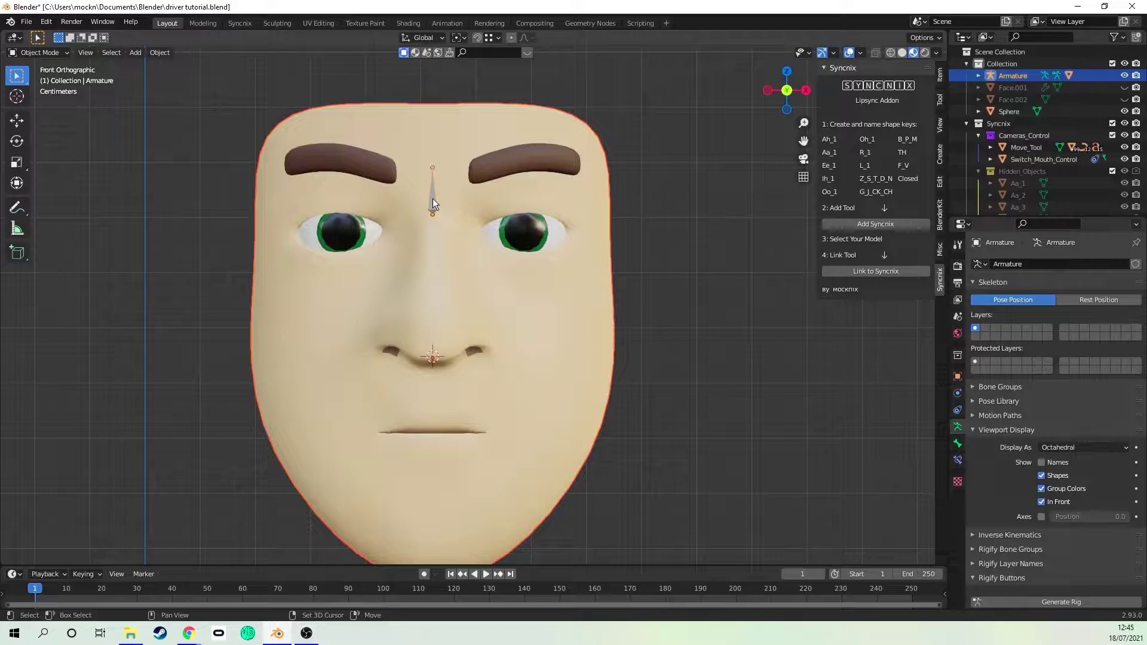
key("ctrl+p")
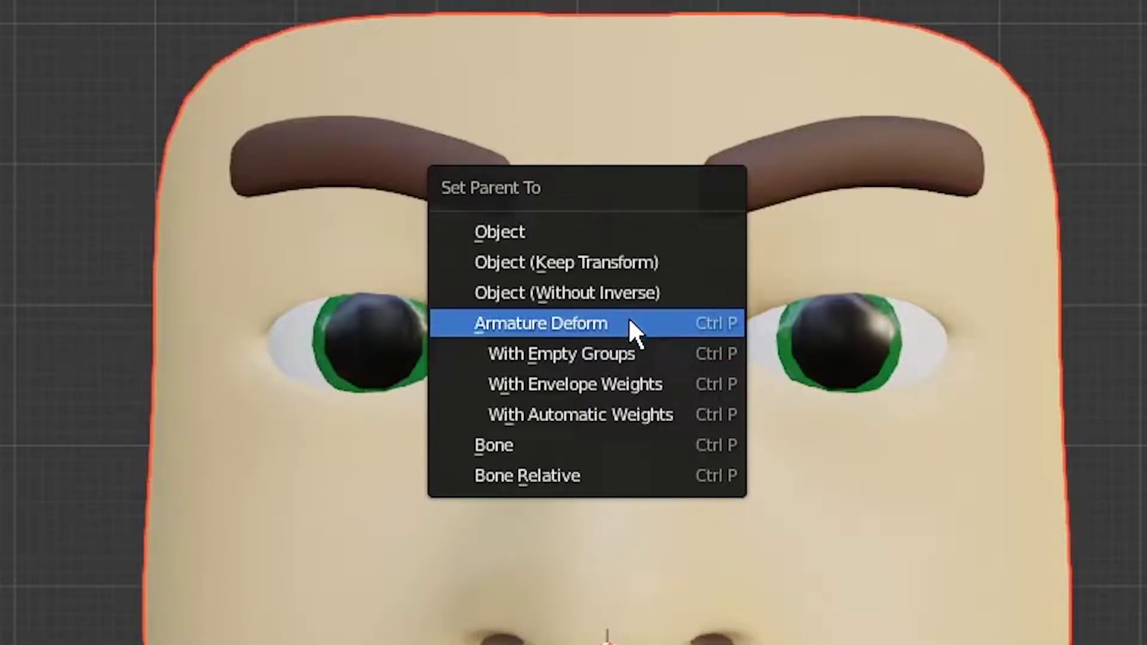
left_click(629, 323)
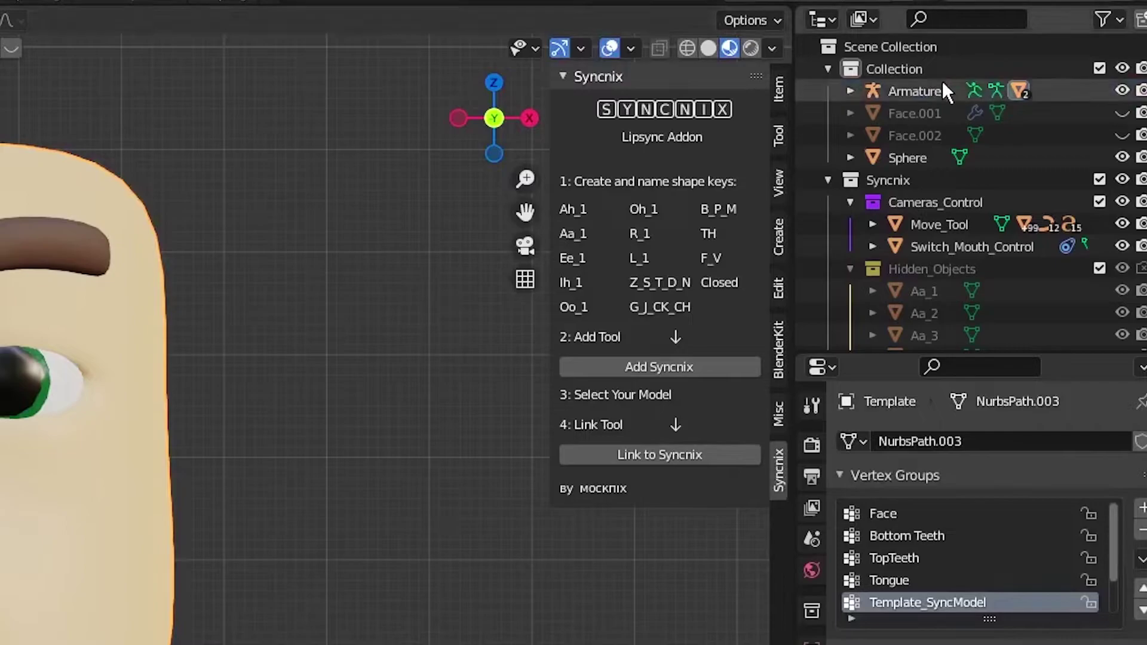
Copy the driver of the hidden model's Eyebrow Raise shape key and paste it onto the template model's matching shape key.
left_click(849, 90)
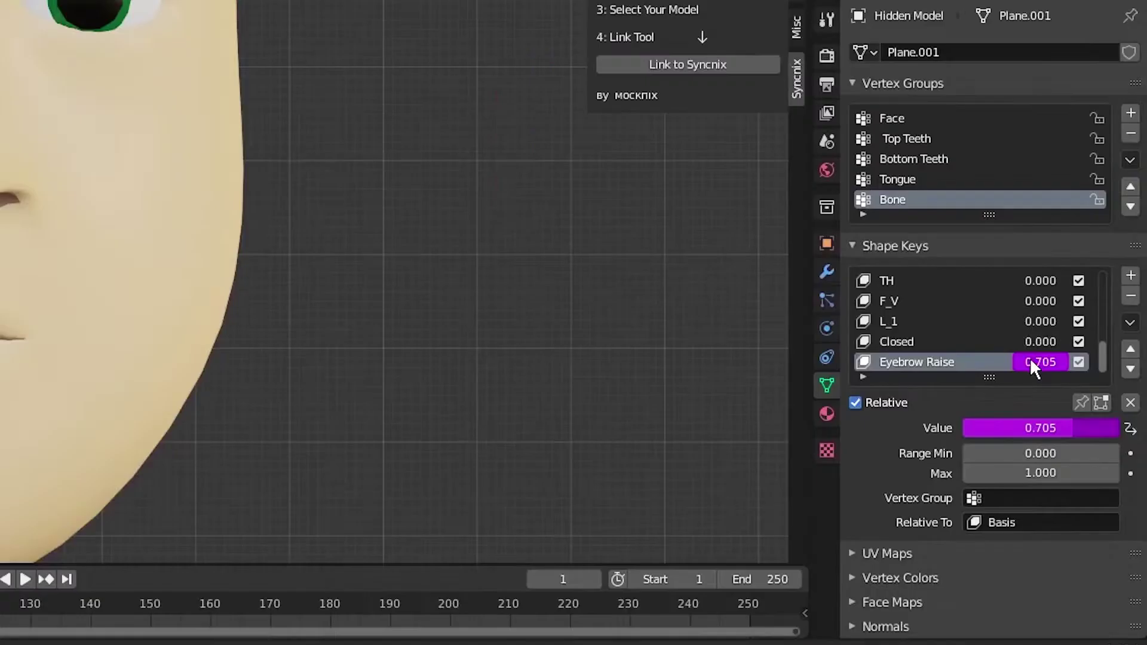
right_click(1033, 360)
left_click(906, 340)
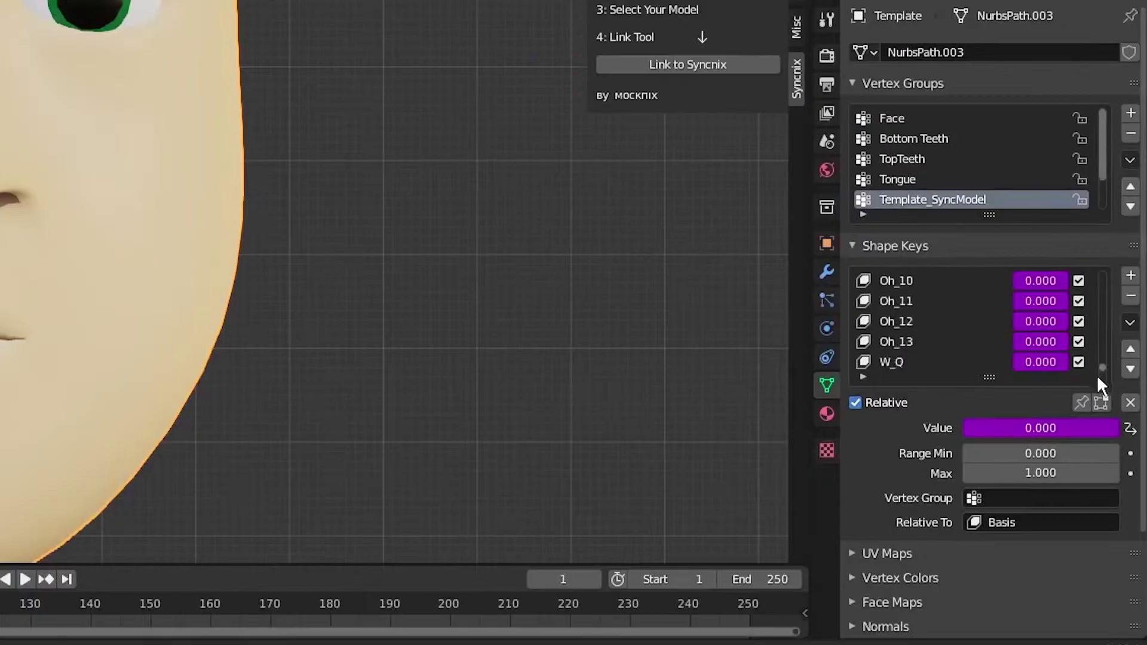
scroll(1039, 358, "down", 1)
right_click(1037, 361)
left_click(1034, 360)
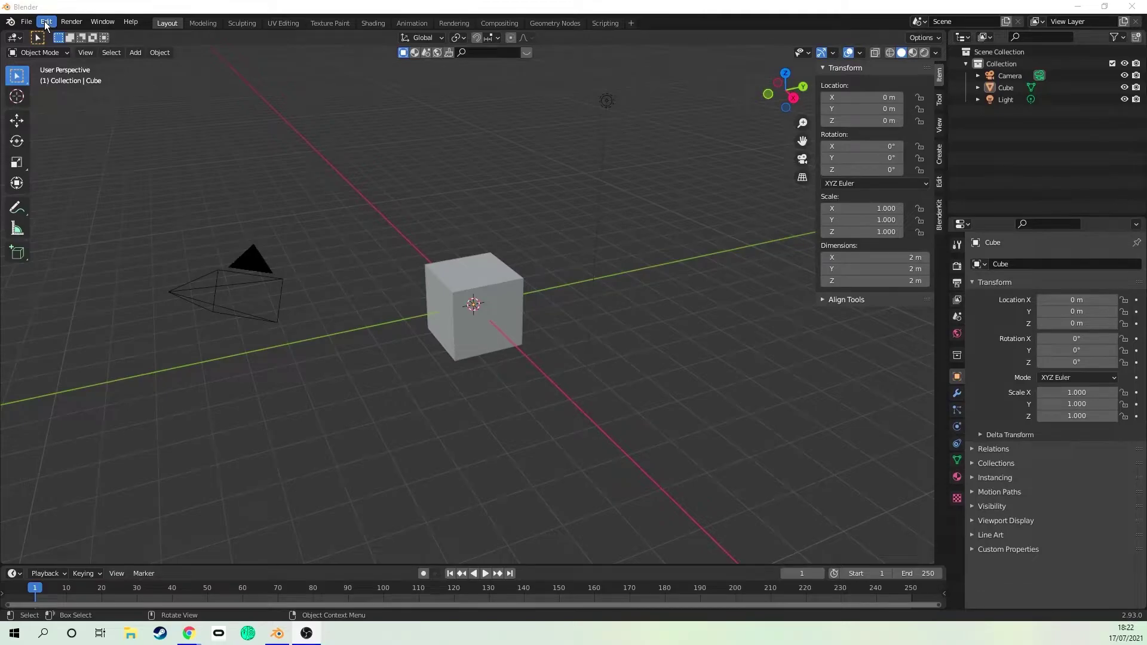
Install the Syncnix_Addon.zip add-on from the Downloads folder through the preferences.
left_click(44, 20)
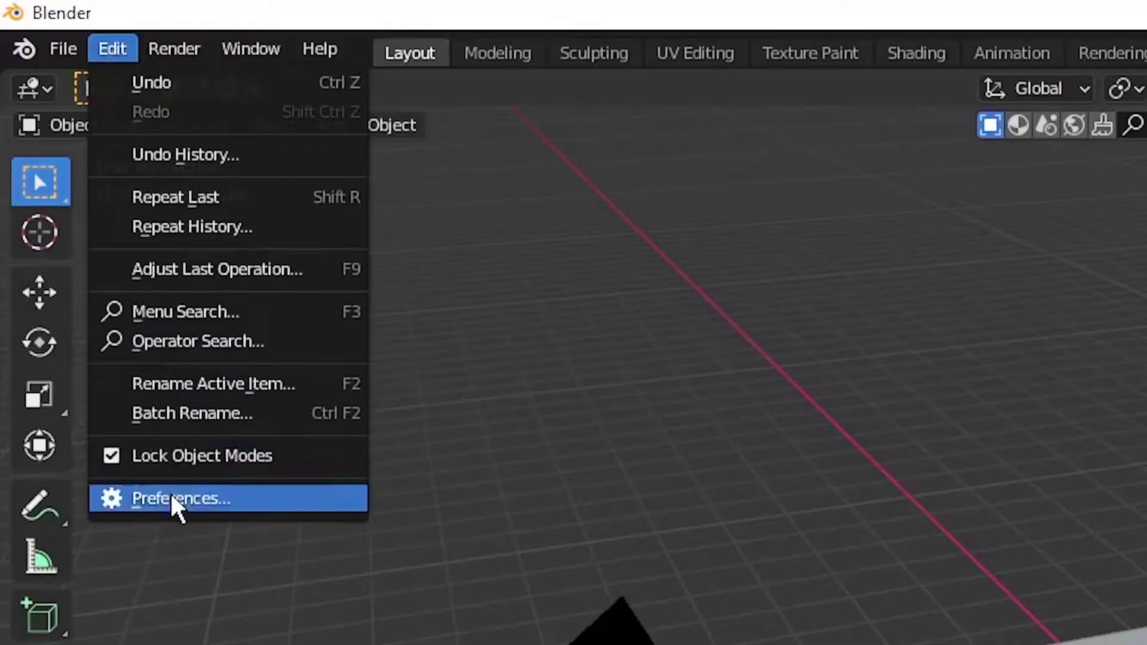
left_click(70, 207)
left_click(558, 153)
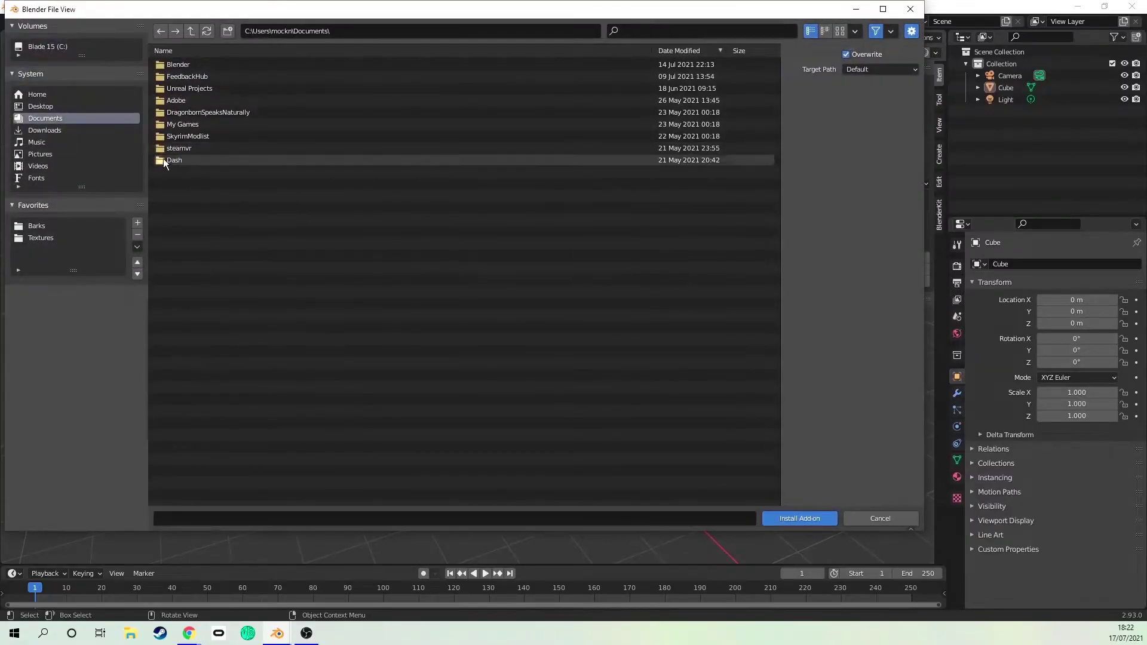
left_click(52, 128)
left_click(195, 64)
left_click(796, 518)
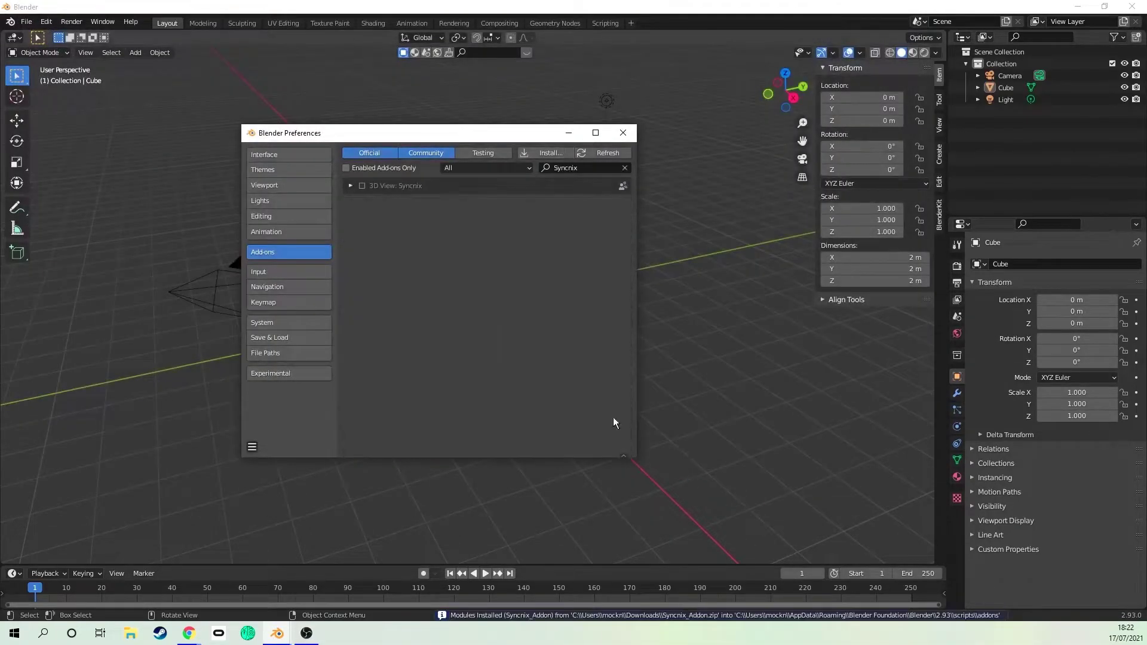
Enable the Syncnix add-on, close the preferences and show its controls in the 3D view sidebar.
left_click(362, 186)
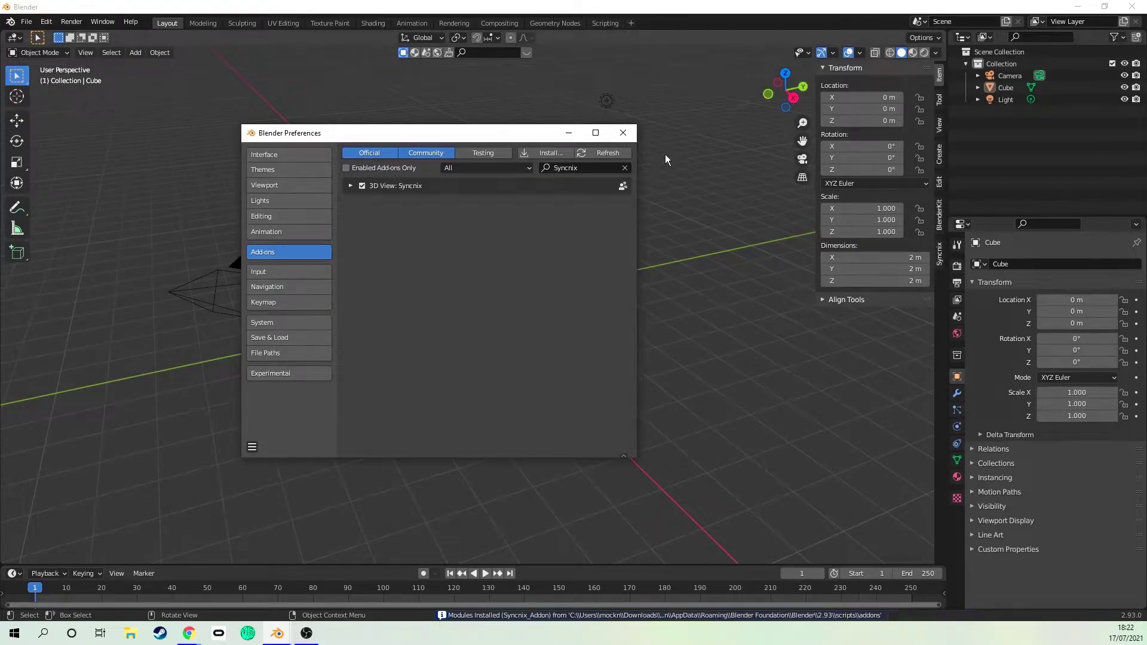
left_click(622, 132)
left_click(939, 258)
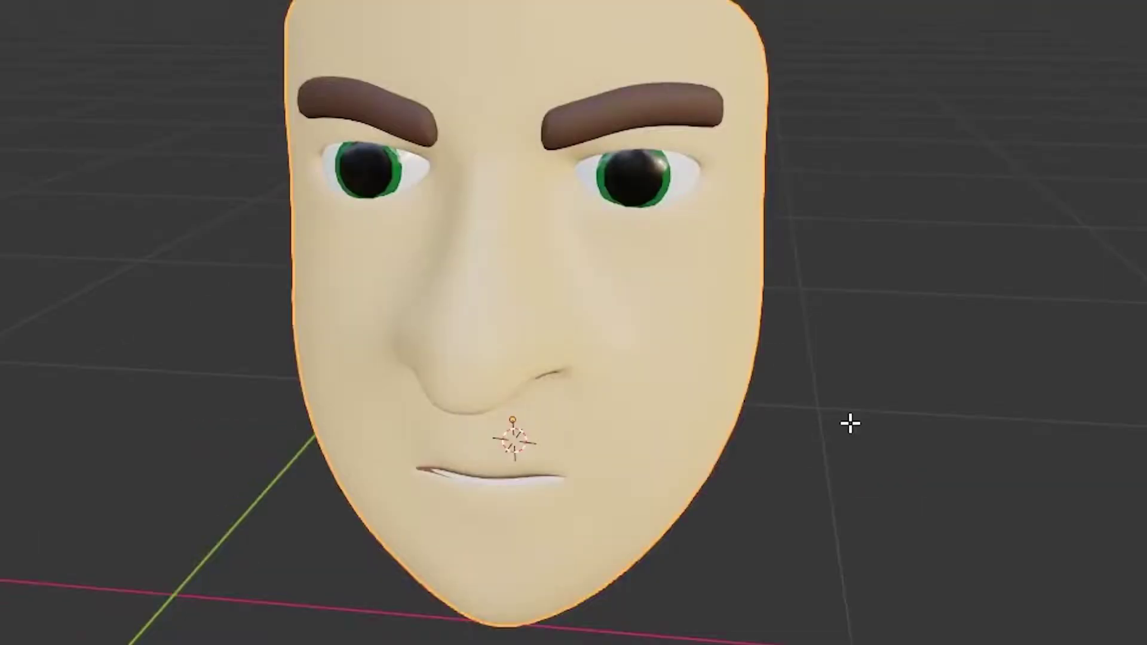
Create a vertex group named Face and assign all selected vertices of the face mesh to it.
key("Tab")
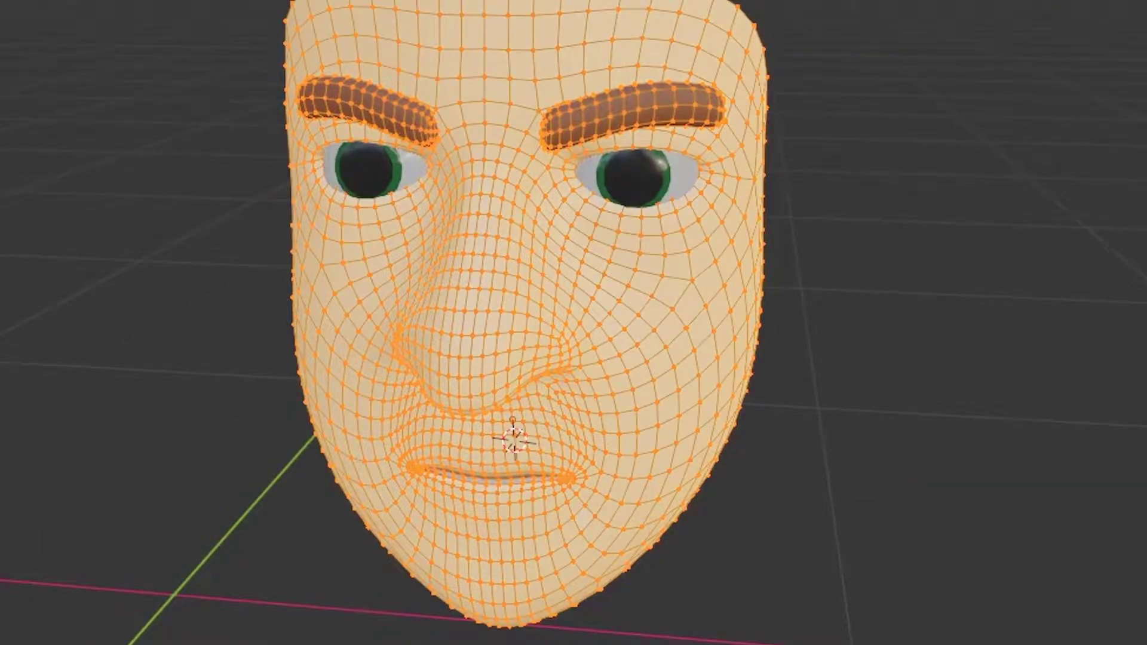
left_click(1124, 254)
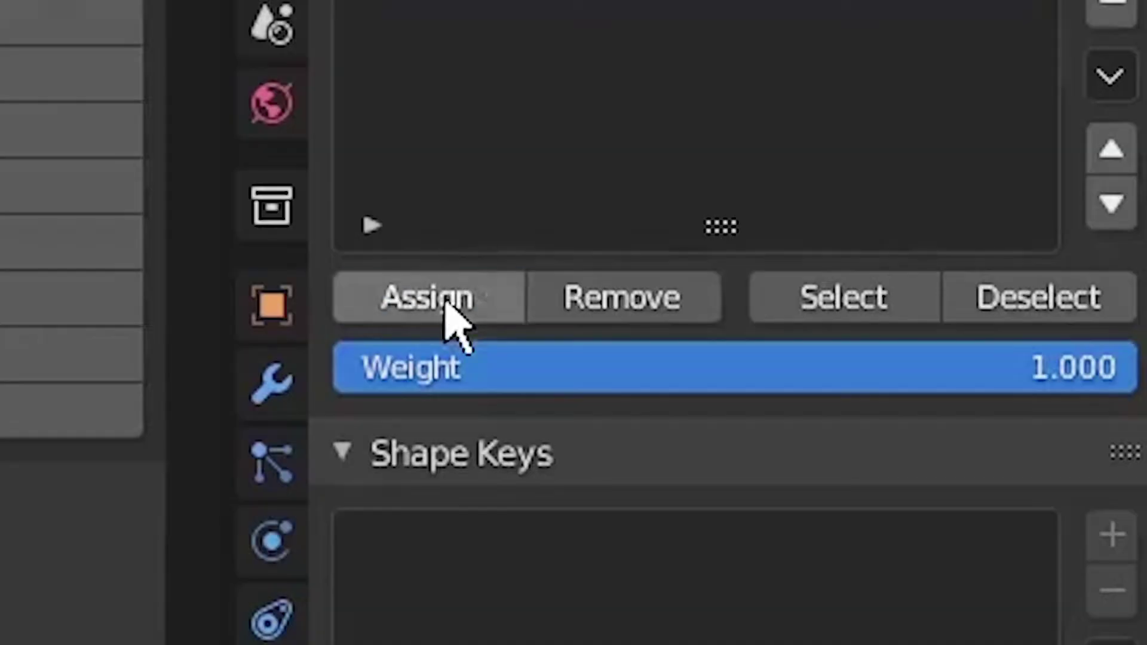
left_click(734, 469)
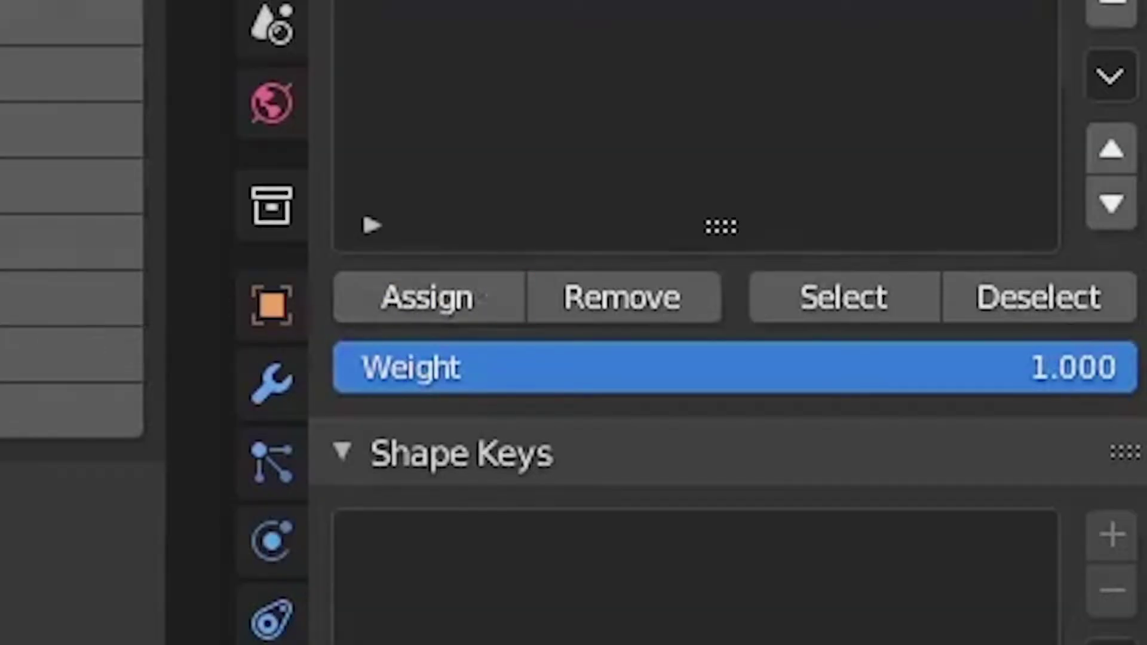
double_click(516, 301)
type("Face")
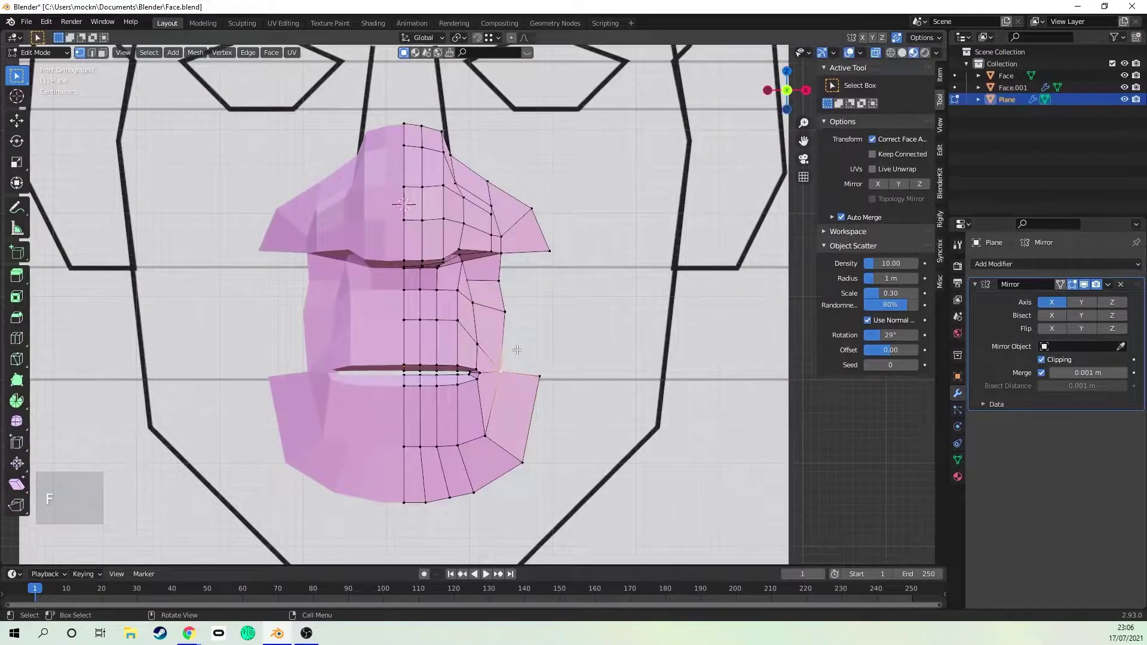
Fill new faces along the outer cheek edge beside the mouth and nose of the mirrored face mesh.
key("f")
key("f")
left_click(517, 347)
left_click(502, 311)
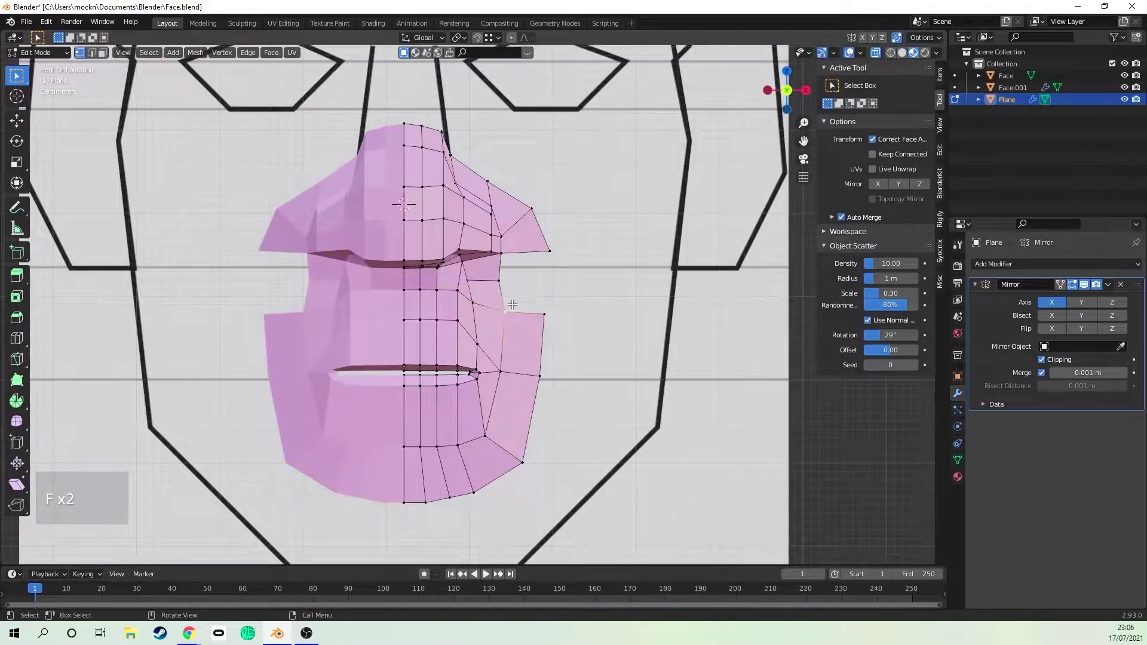
key("f")
left_click(529, 294)
key("f")
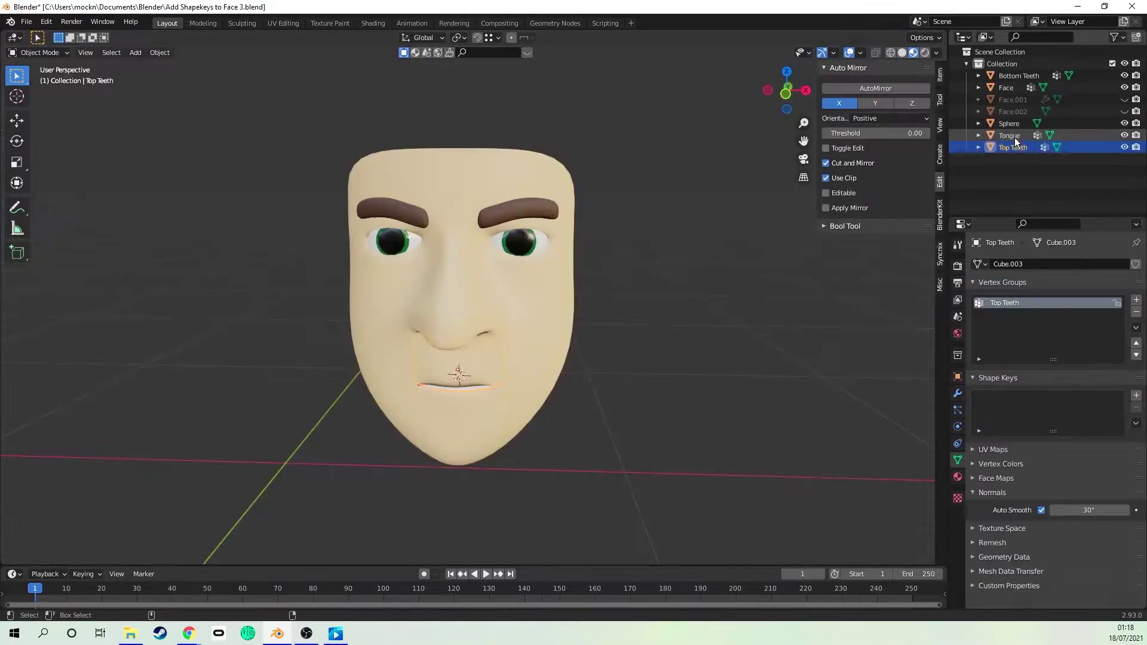
Join the Top Teeth, Tongue, Bottom Teeth and Face objects into one mesh with Face as the active object.
left_click(1014, 136, "ctrl")
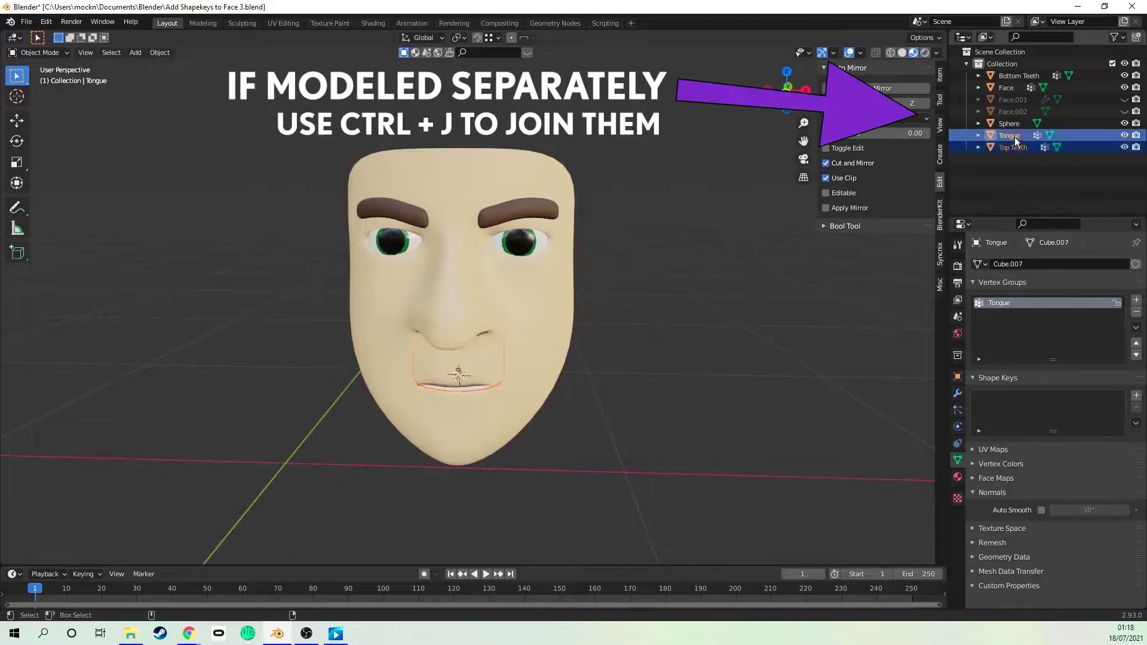
left_click(1009, 87, "ctrl")
left_click(1015, 75, "ctrl")
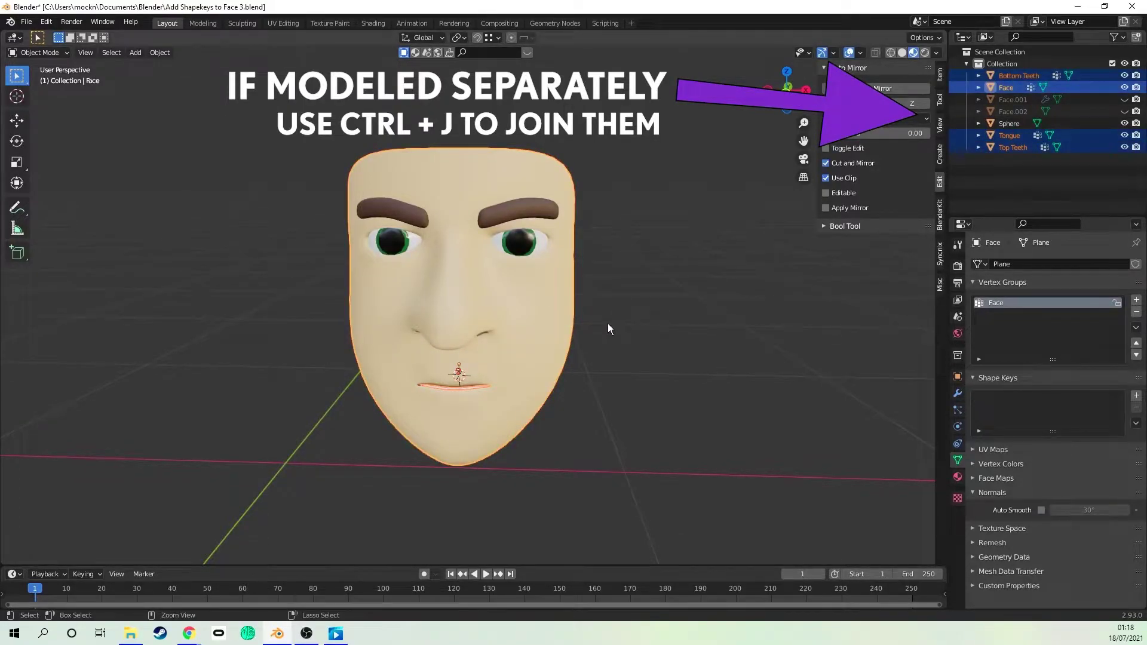
key("ctrl+j")
middle_click_drag(608, 329, 634, 352)
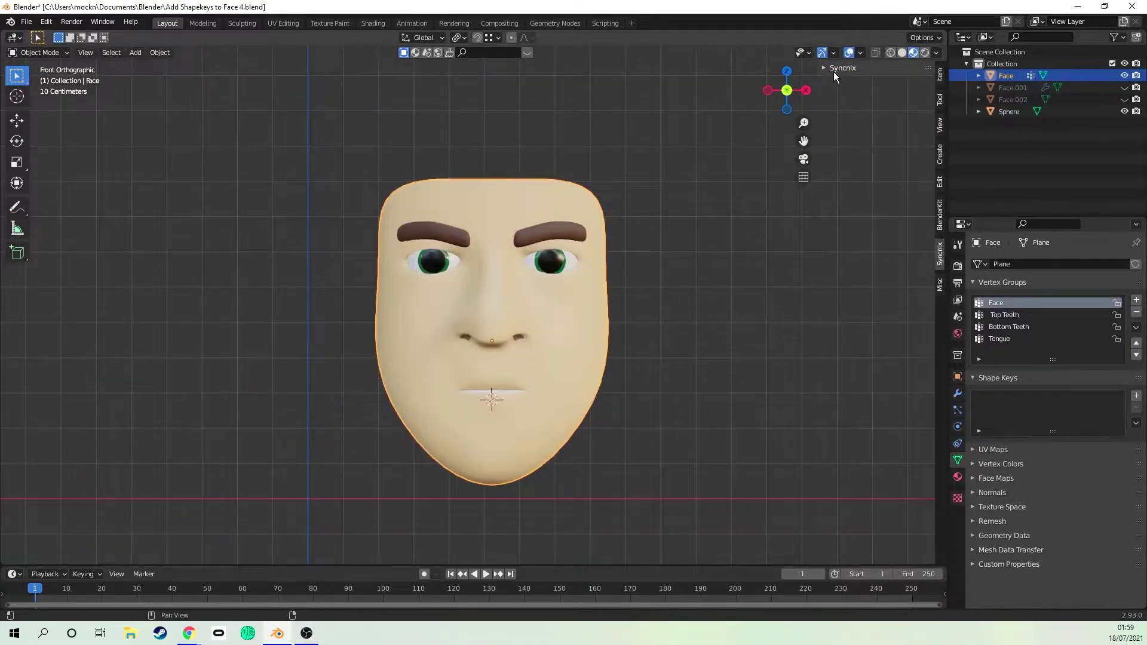
Expand the Syncnix instructions, and add a base shape key and a second shape key named Ah_1 to the face.
left_click(833, 69)
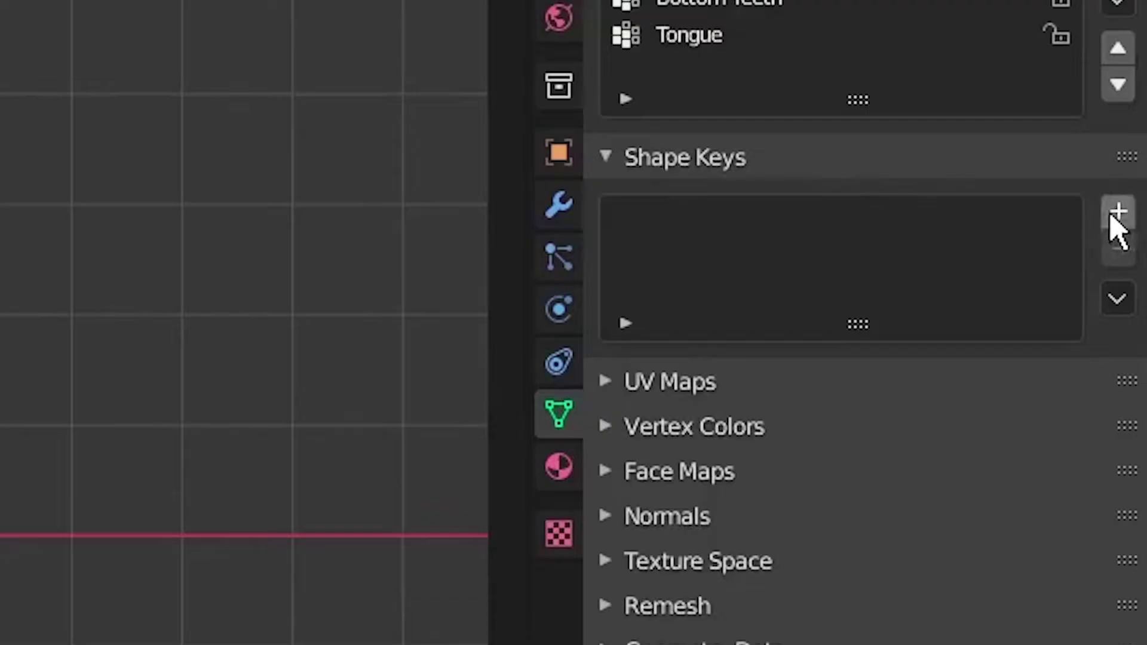
left_click(1136, 395)
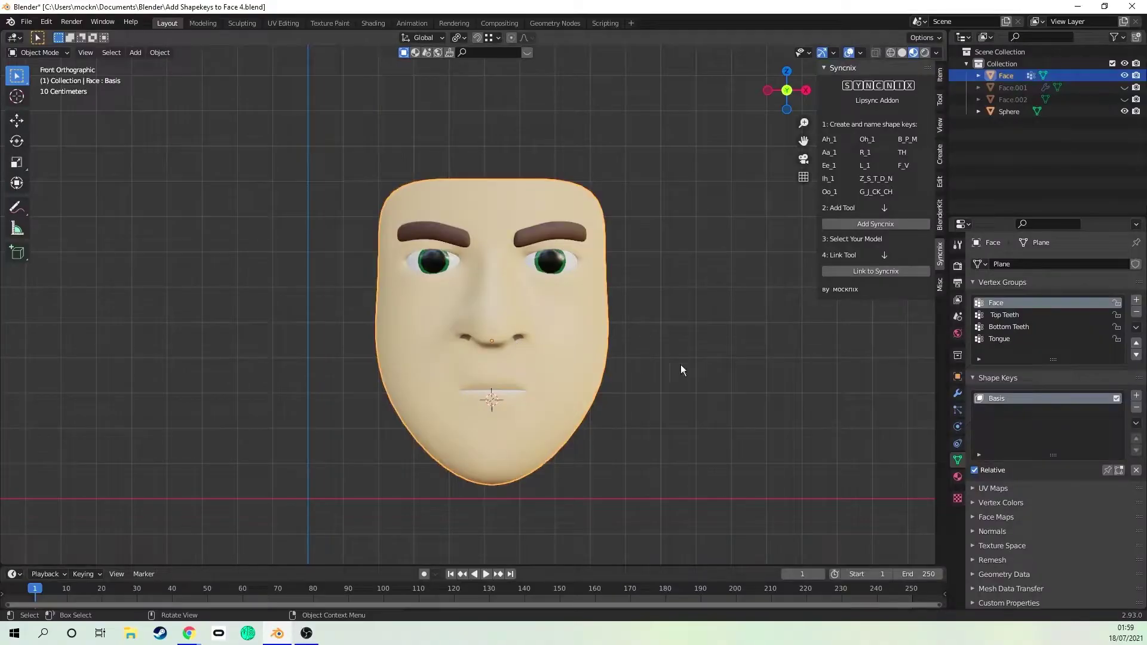
left_click(1129, 396)
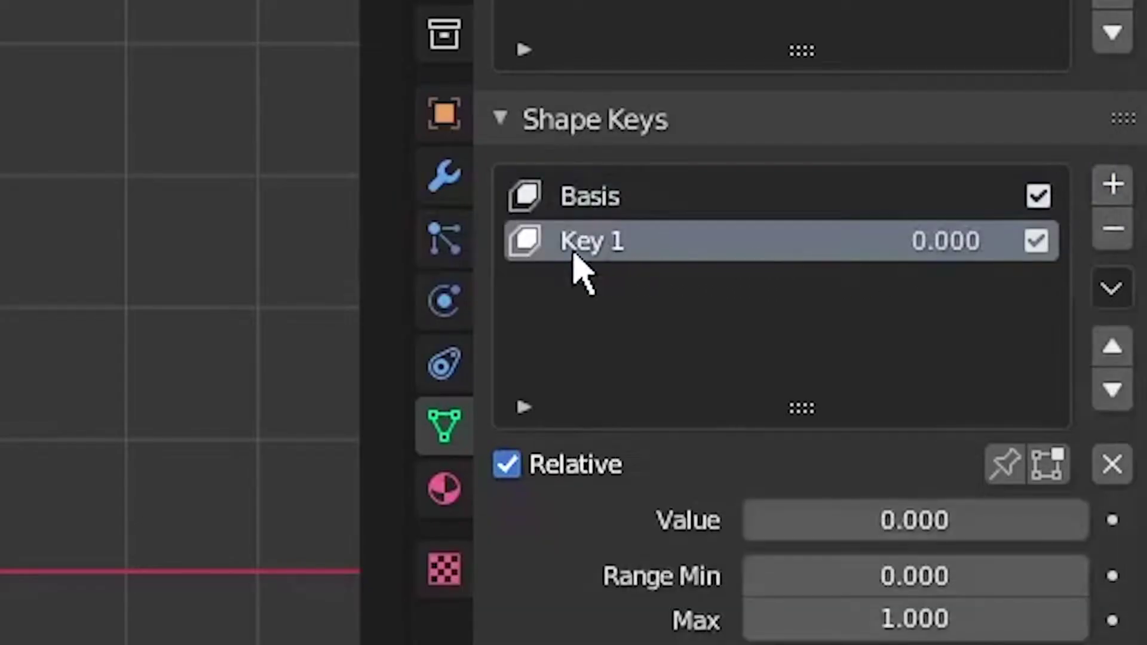
double_click(633, 241)
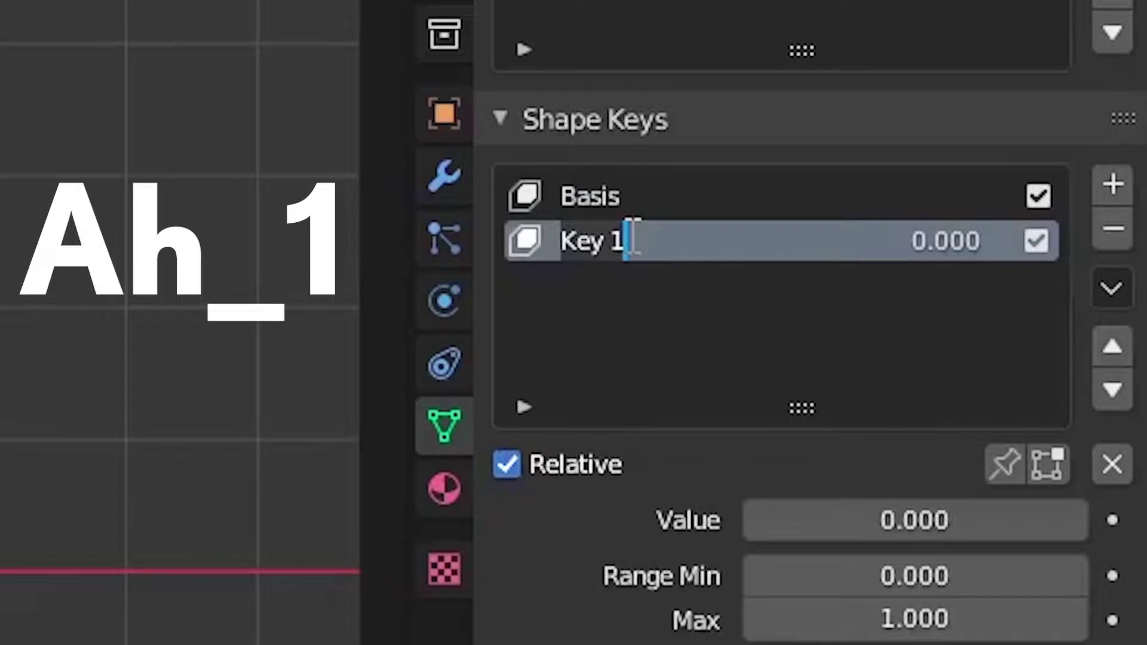
type("Ah_1")
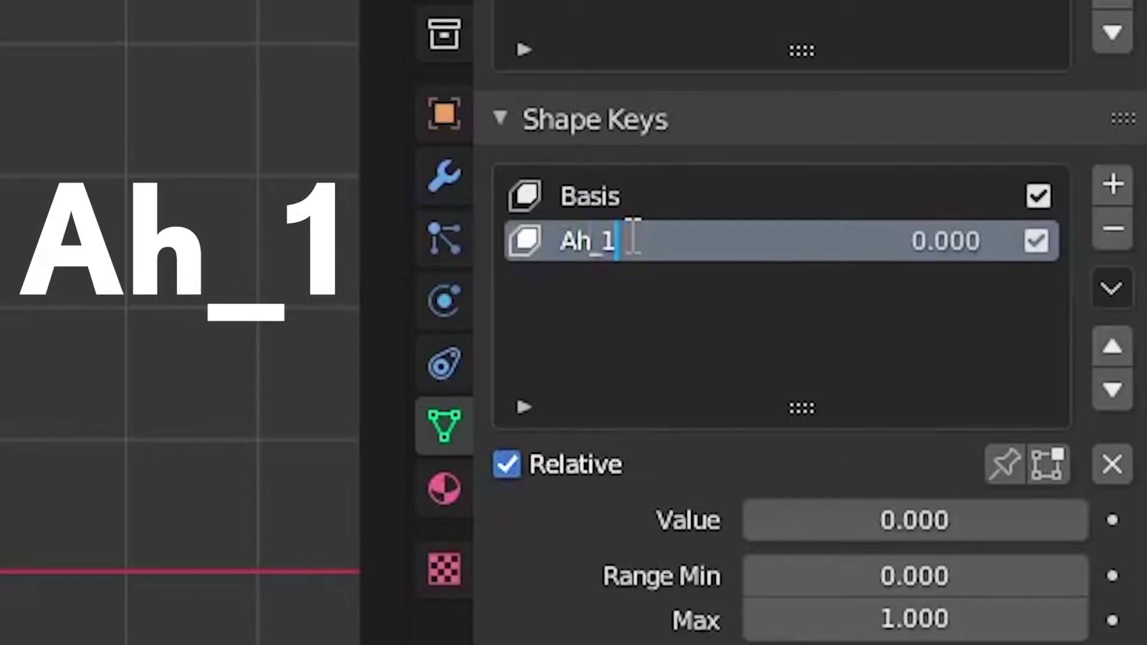
key("Return")
Put the face into edit mode on the Ah_1 shape key and turn on proportional editing.
key("Tab")
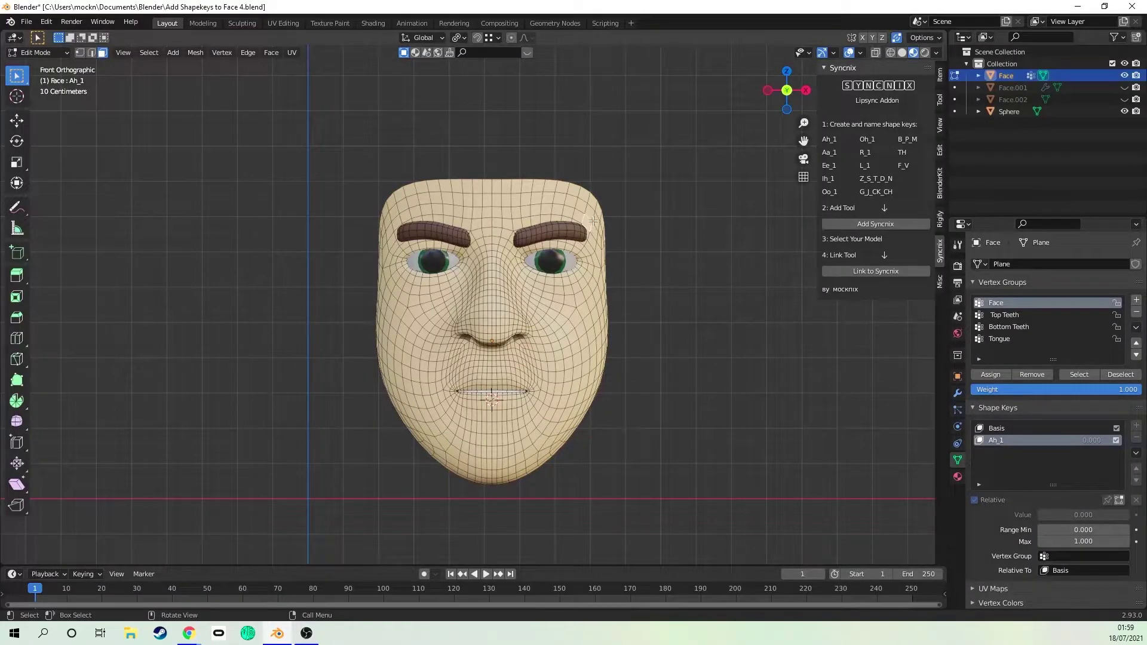
left_click(525, 37)
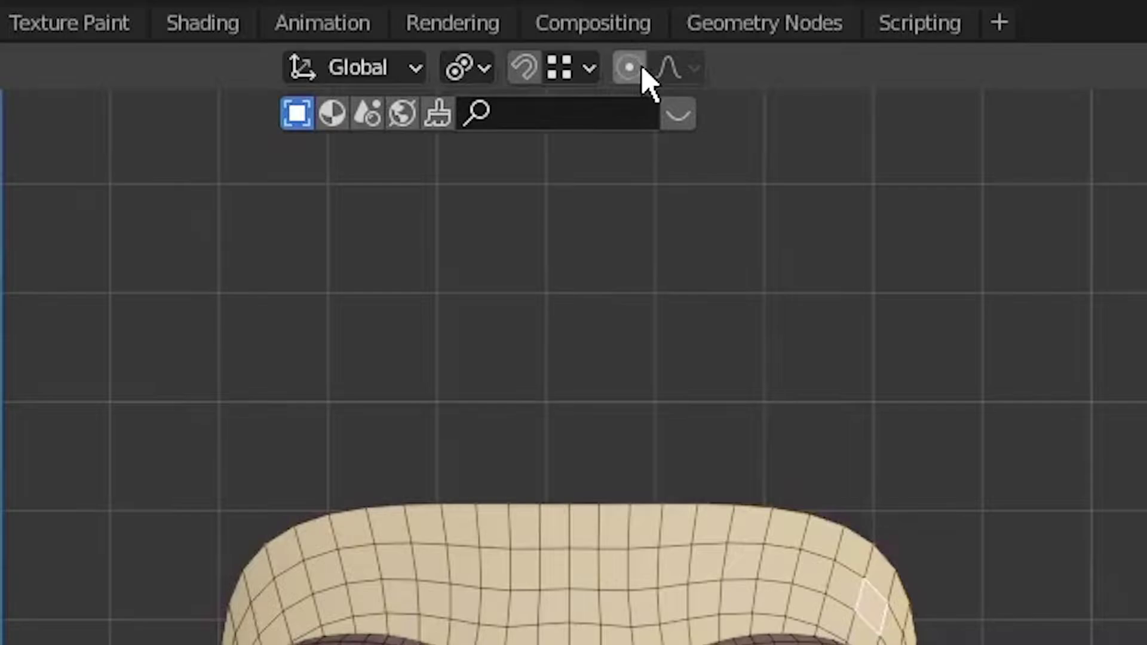
left_click(639, 67)
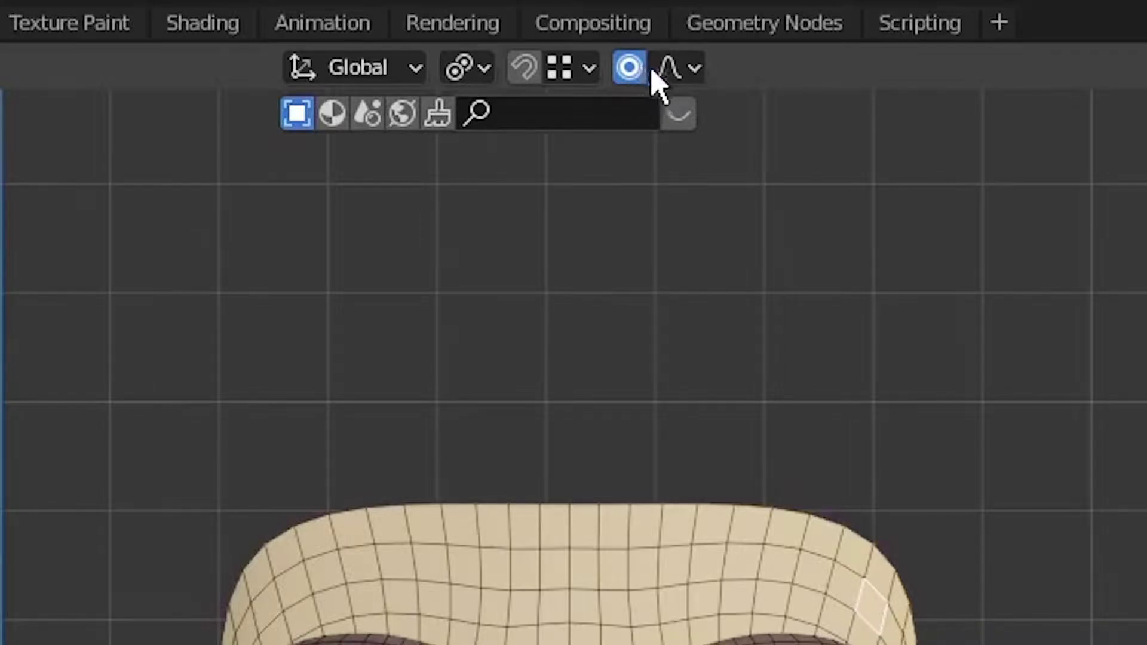
Try moving a face at the forehead's outer corner while enlarging the proportional influence radius.
key("g")
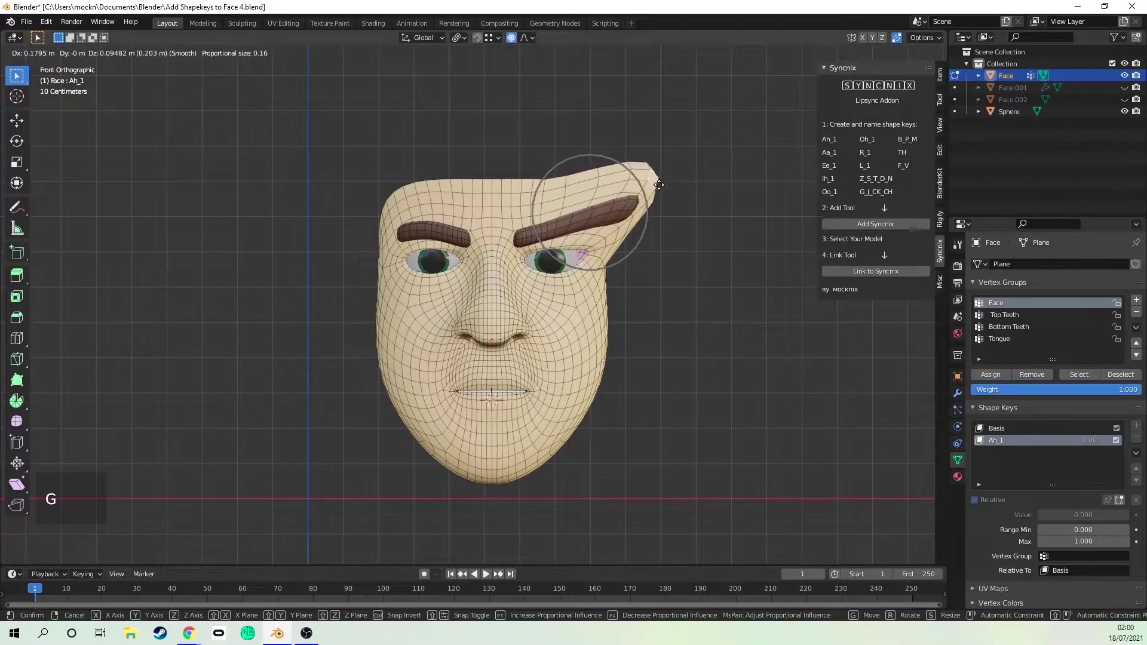
scroll(700, 181, "down", 2)
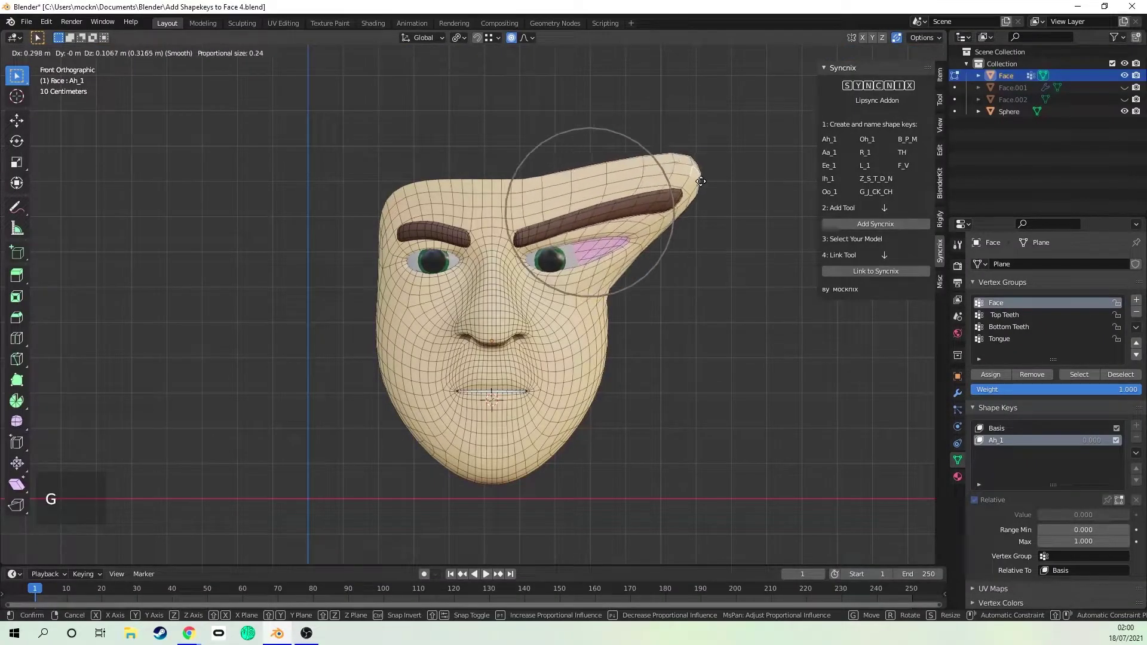
scroll(701, 181, "down", 2)
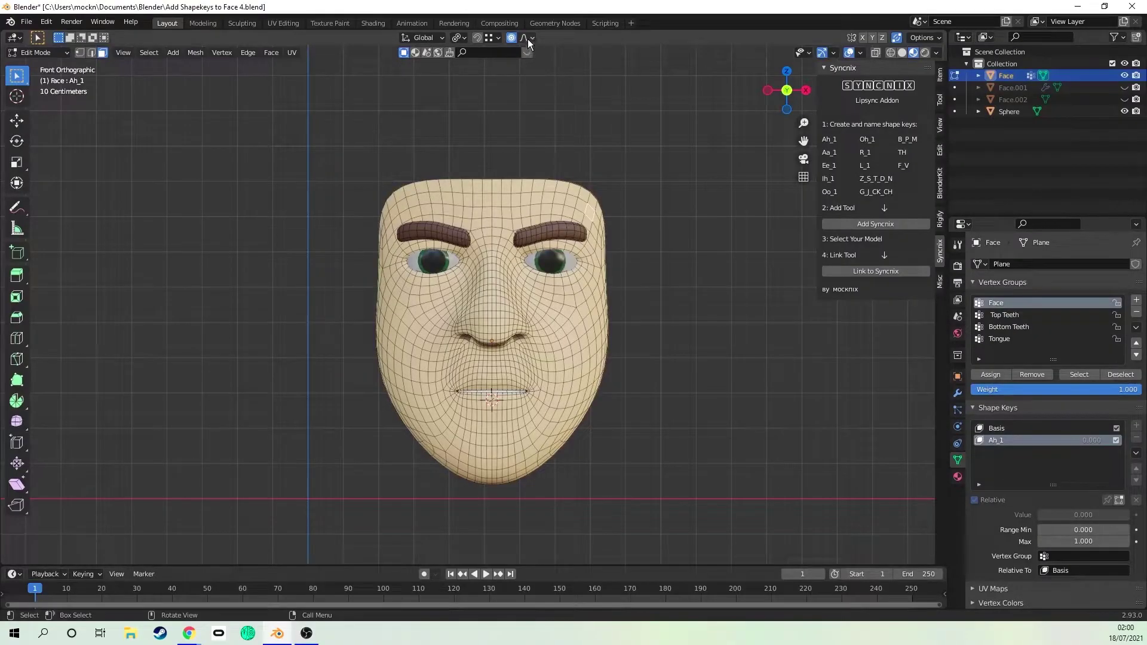
Limit proportional editing to connected geometry and test it by moving the forehead corner.
left_click(529, 40)
left_click(501, 58)
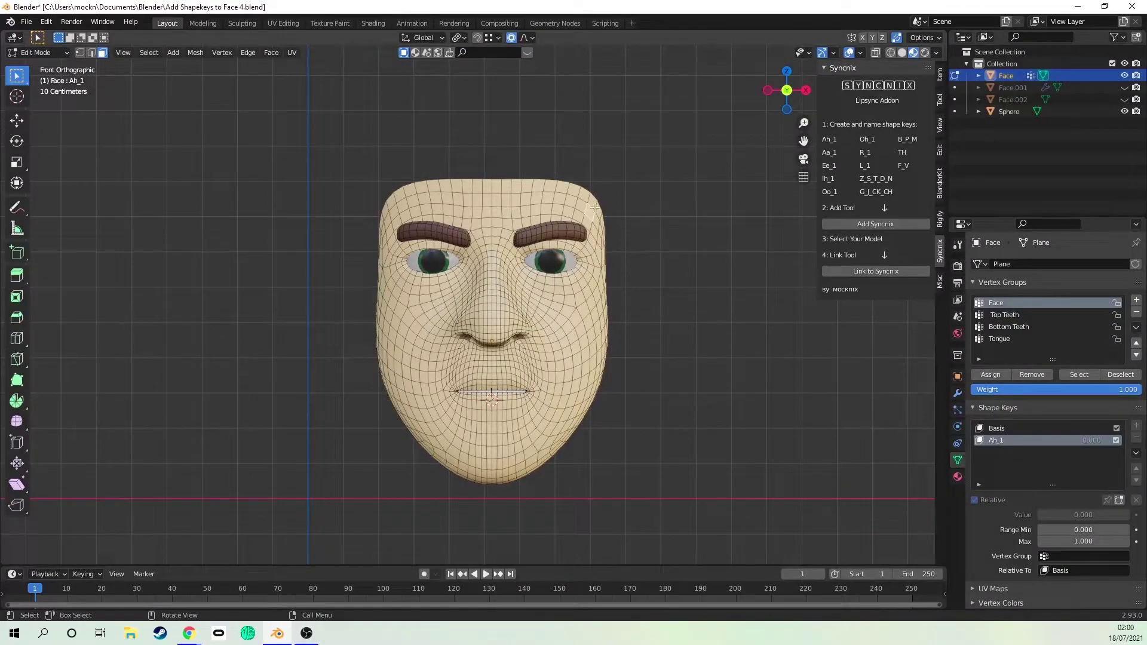
key("g")
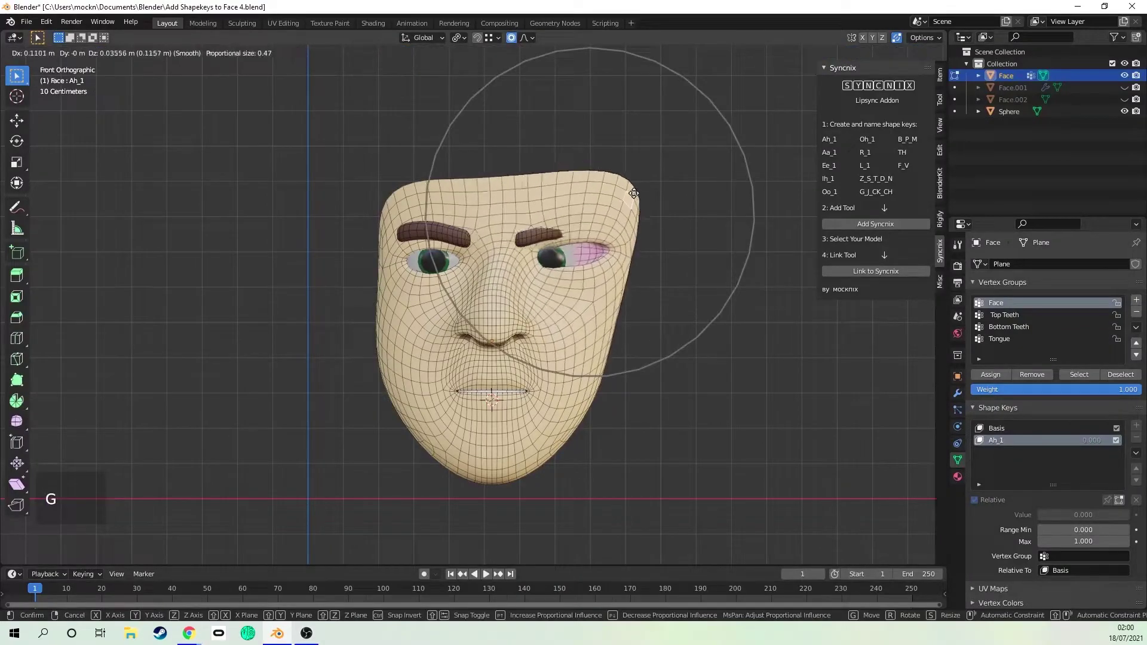
key("Escape")
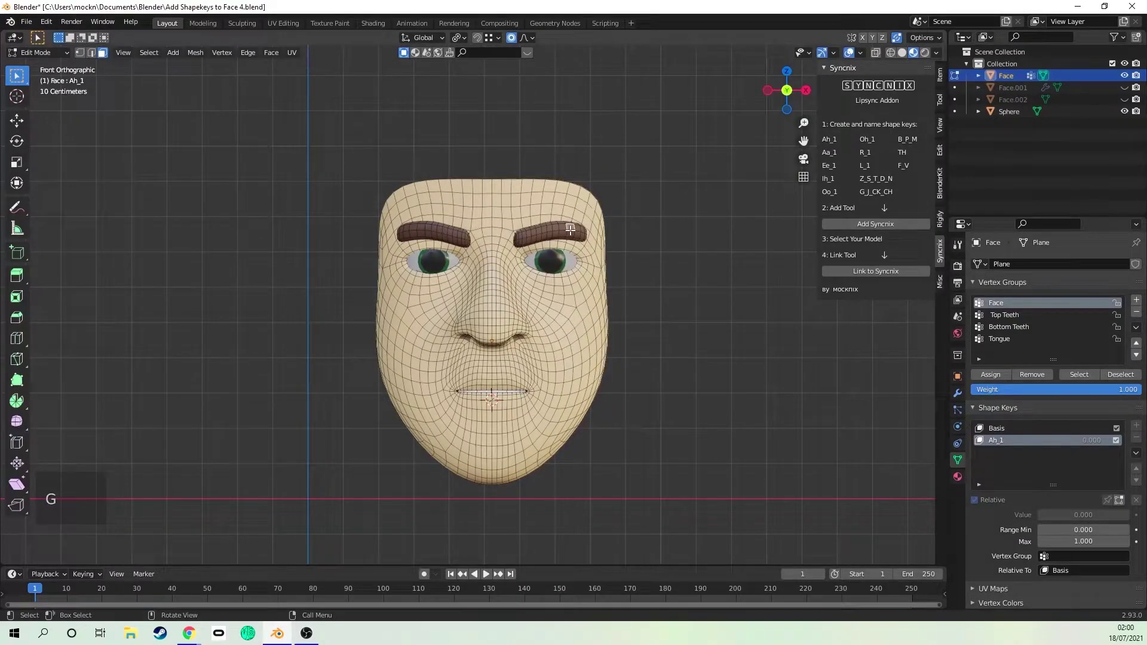
key("g")
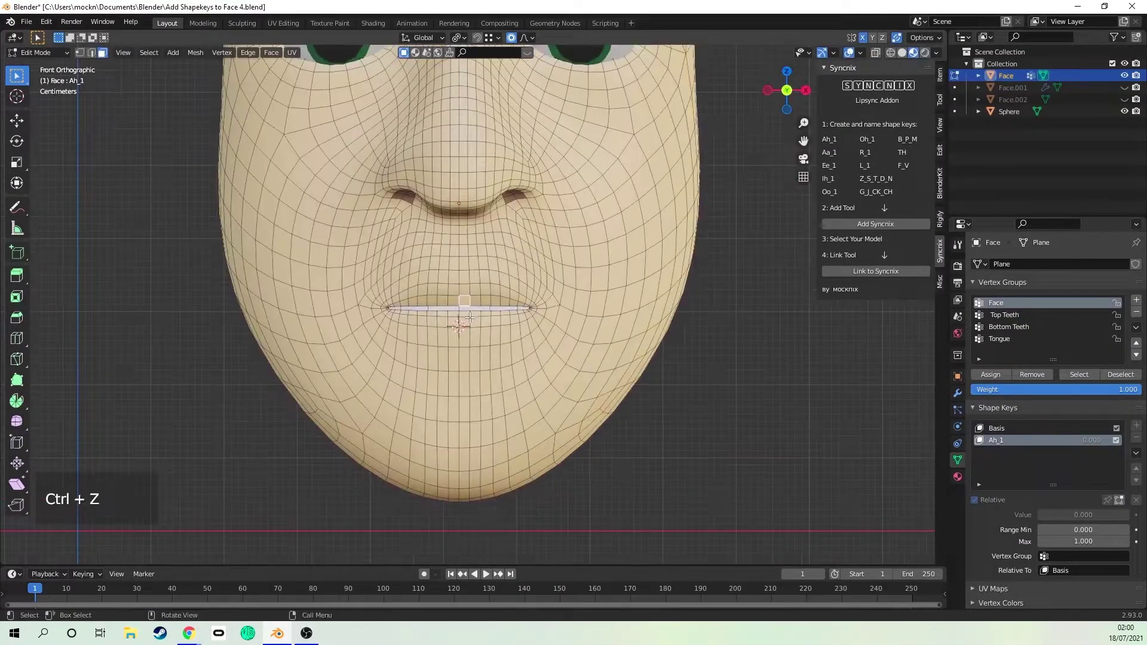
Move the centre face of the lower lip down about 0.063 m with a proportional size of 0.18, then select a chin face.
left_click(465, 314)
key("g")
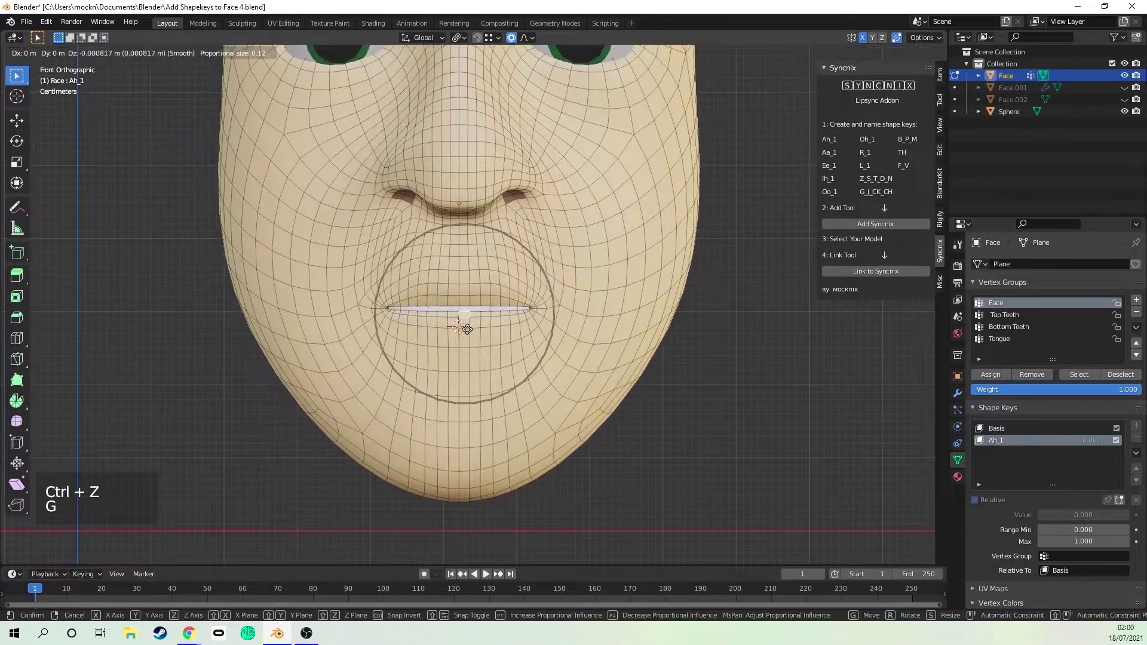
scroll(466, 364, "down", 3)
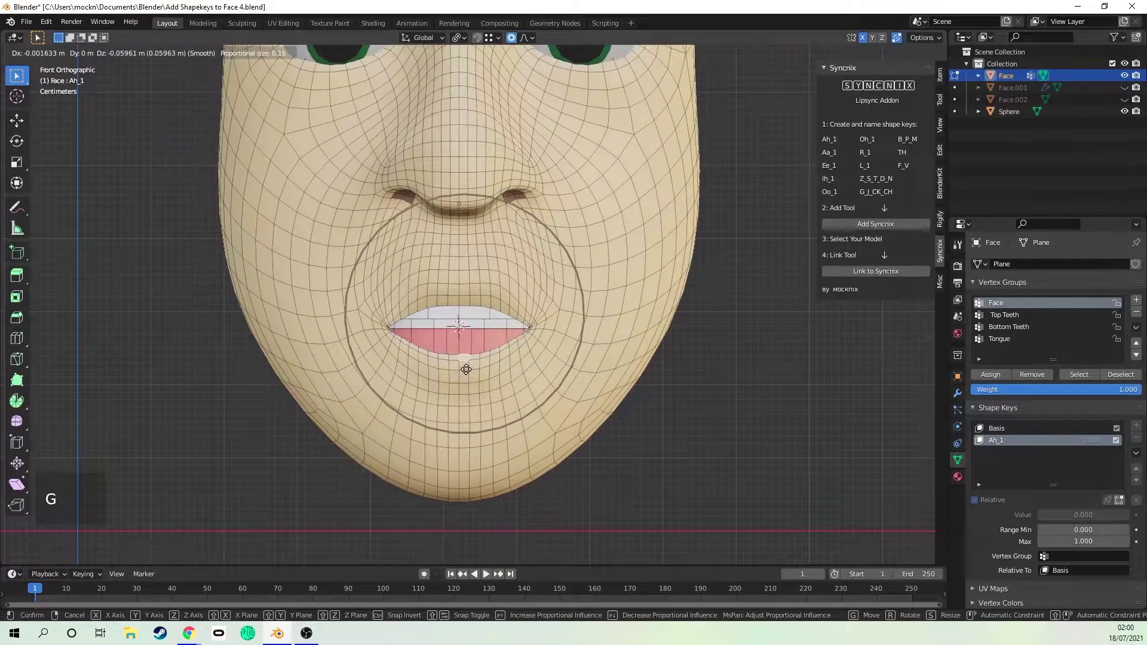
scroll(466, 370, "down", 1)
left_click(466, 371)
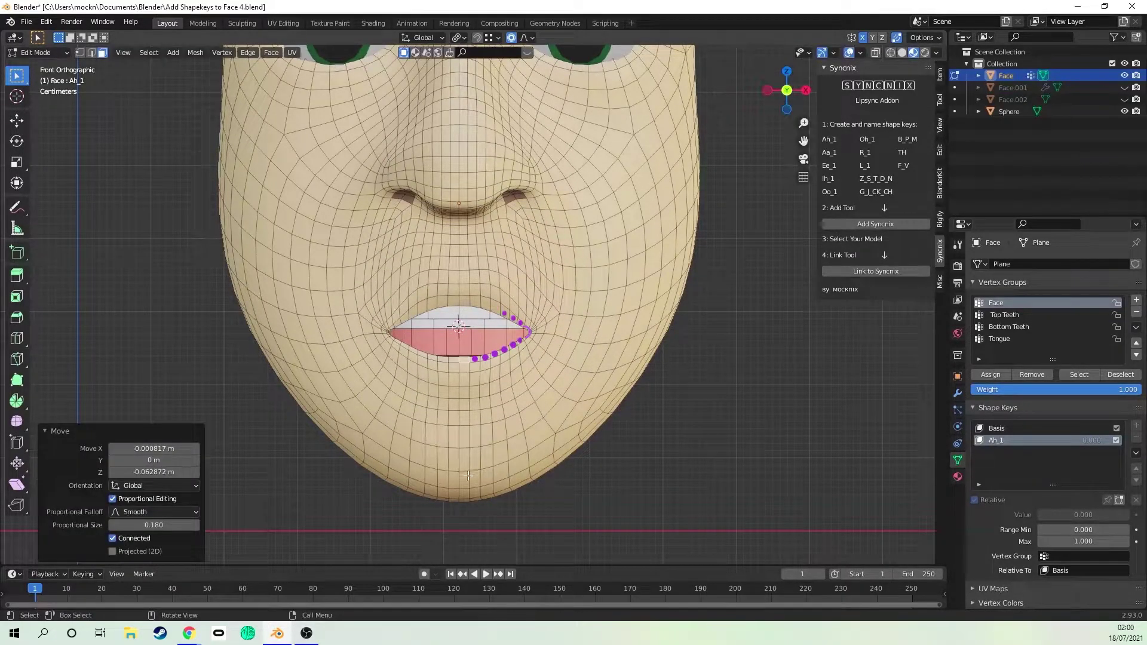
left_click(458, 473)
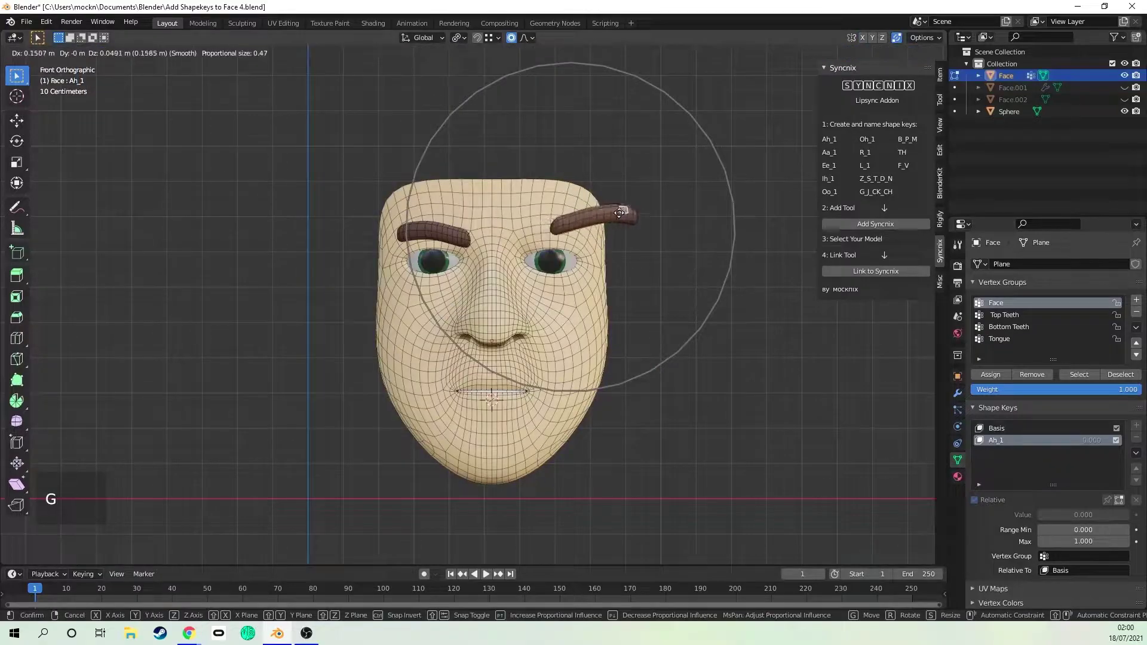
Try moving an eyebrow face and a lip face with connected-only proportional editing, cancelling each move.
right_click(612, 205)
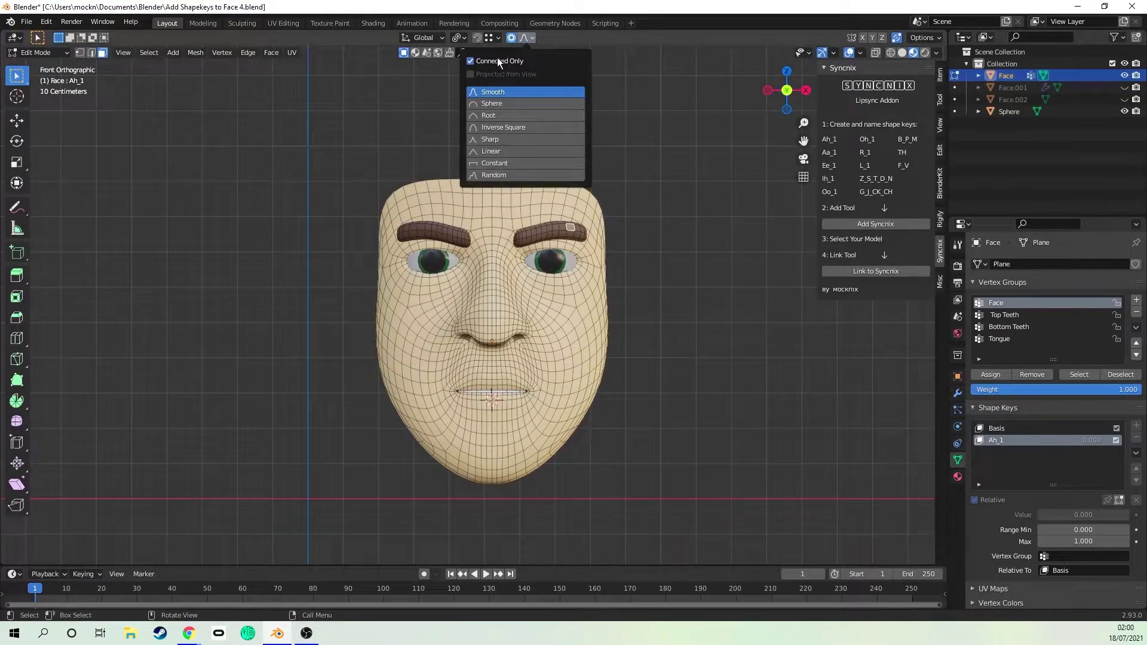
left_click(582, 226)
key("g")
right_click(581, 156)
left_click(532, 38)
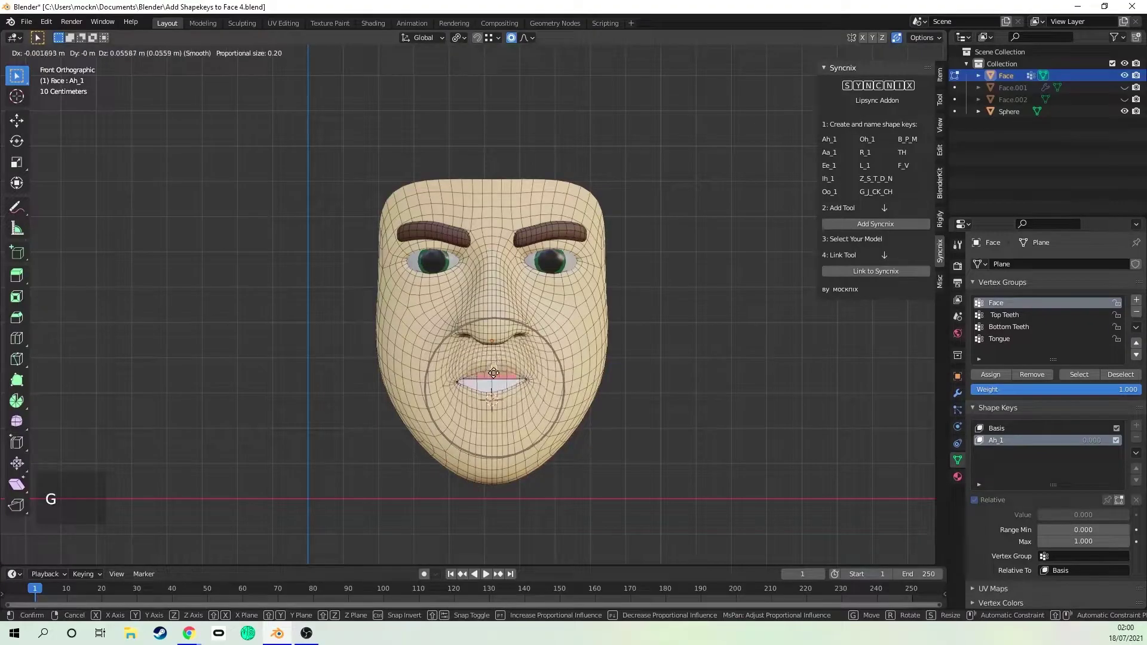
key("Escape")
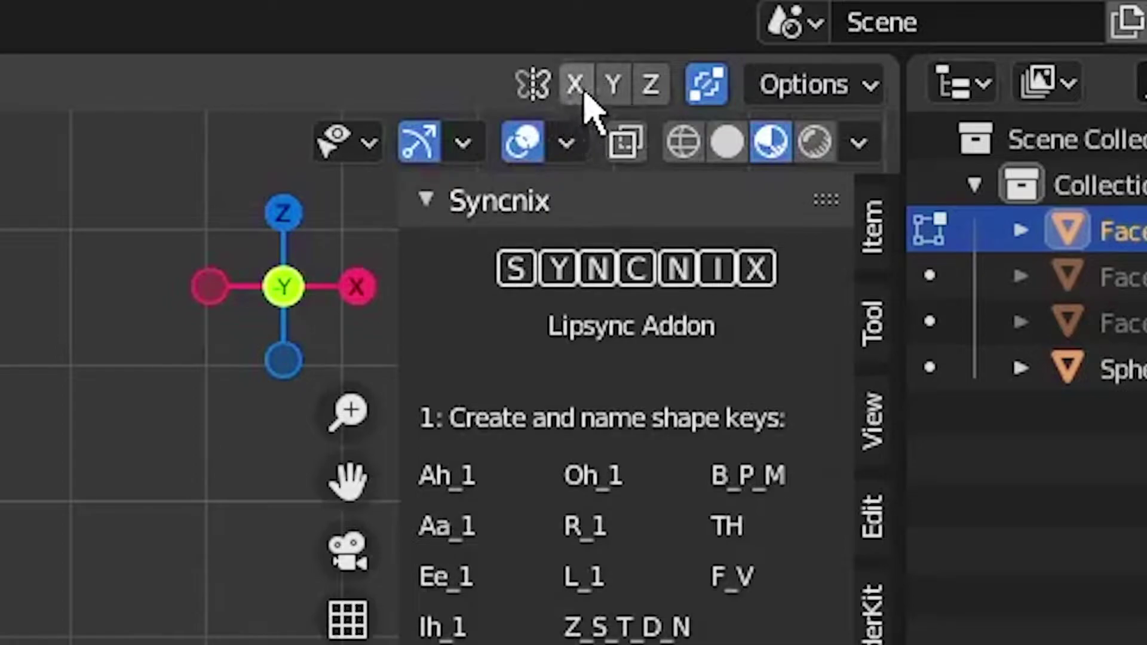
Turn on X-axis mirroring and nudge the corner of the mouth up along Z with a proportional size of 0.03.
left_click(574, 84)
key("g")
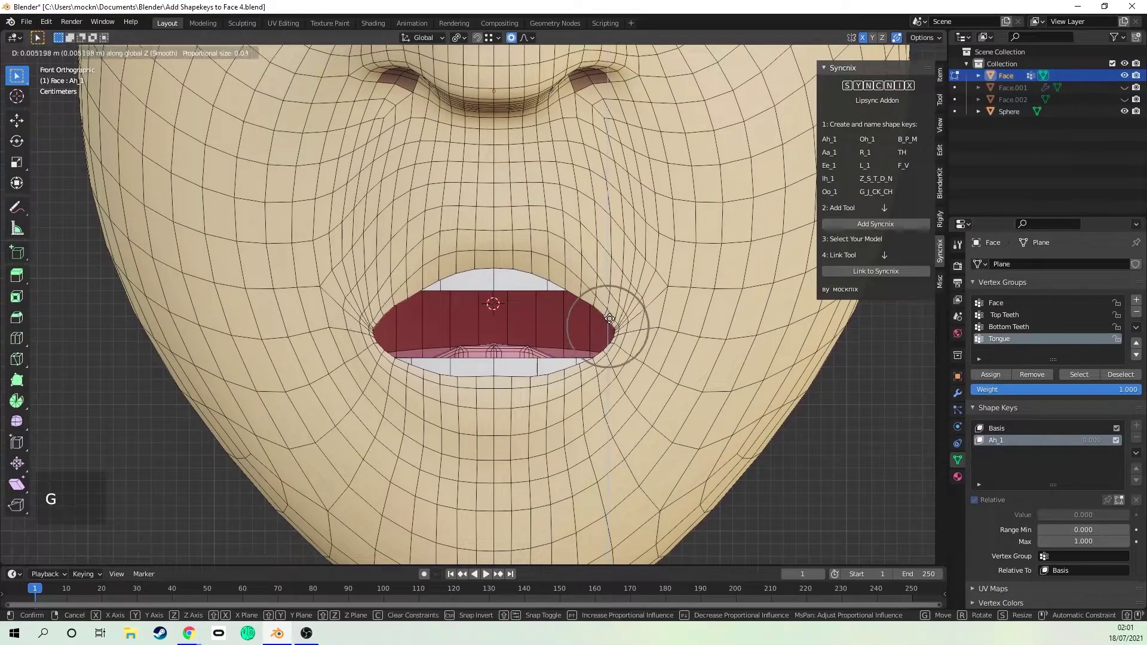
left_click(609, 319)
left_click(568, 291)
Pull the lower lip down with a proportional size of 0.18, and lower the chin face with a larger influence radius.
key("g")
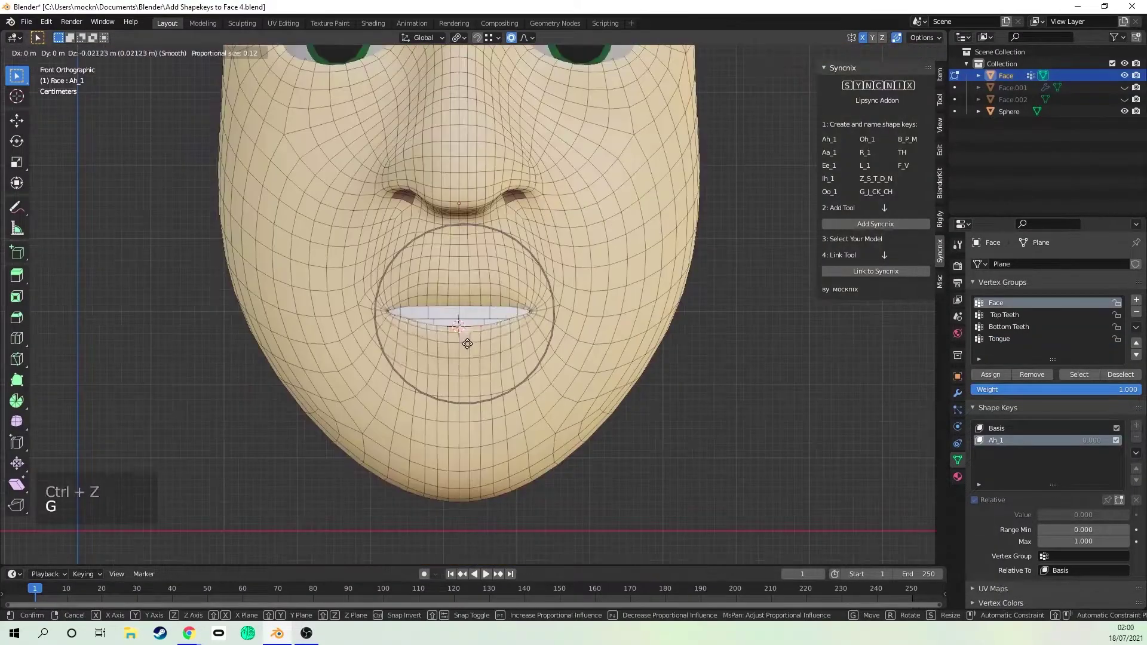
scroll(466, 370, "down", 3)
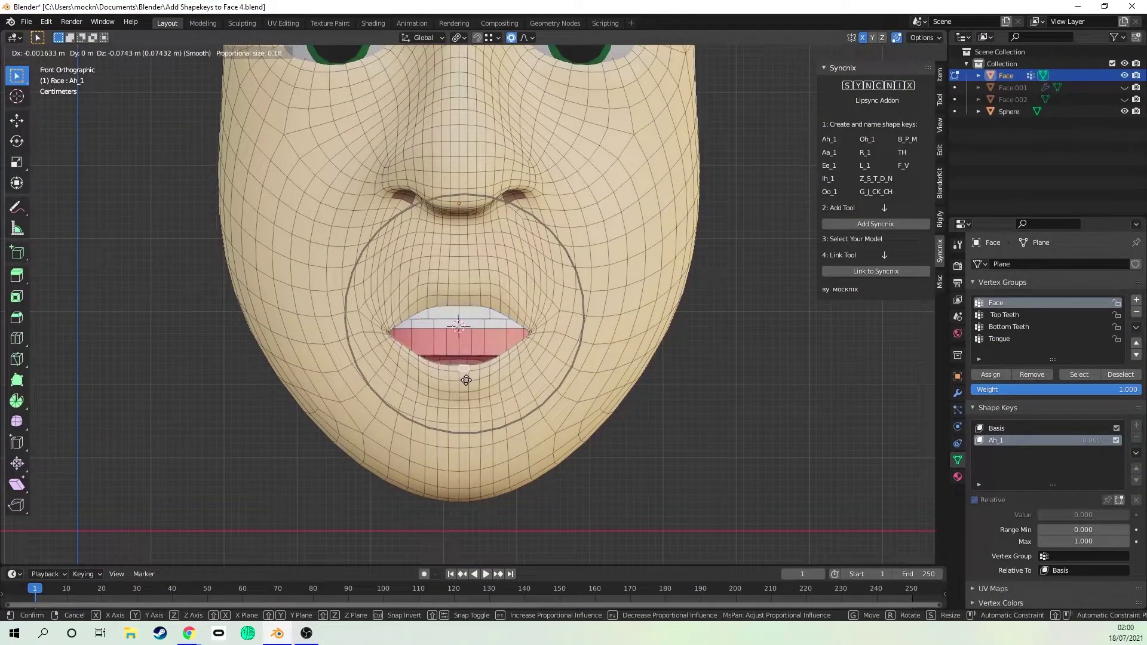
left_click(465, 371)
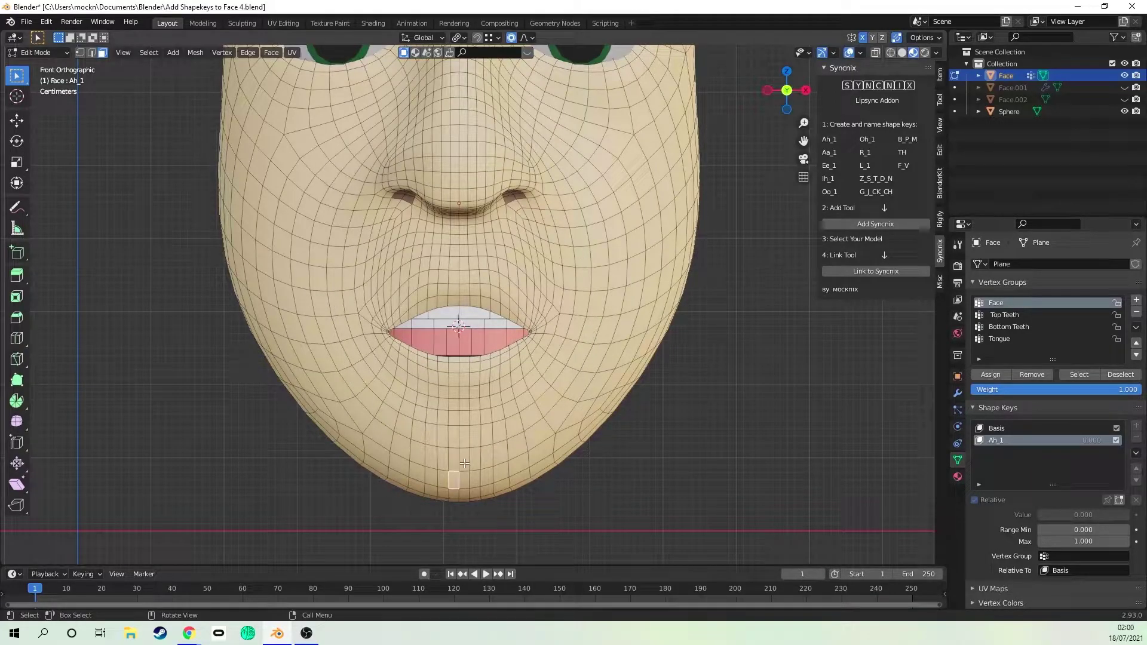
key("g")
scroll(464, 479, "down", 3)
left_click(463, 479)
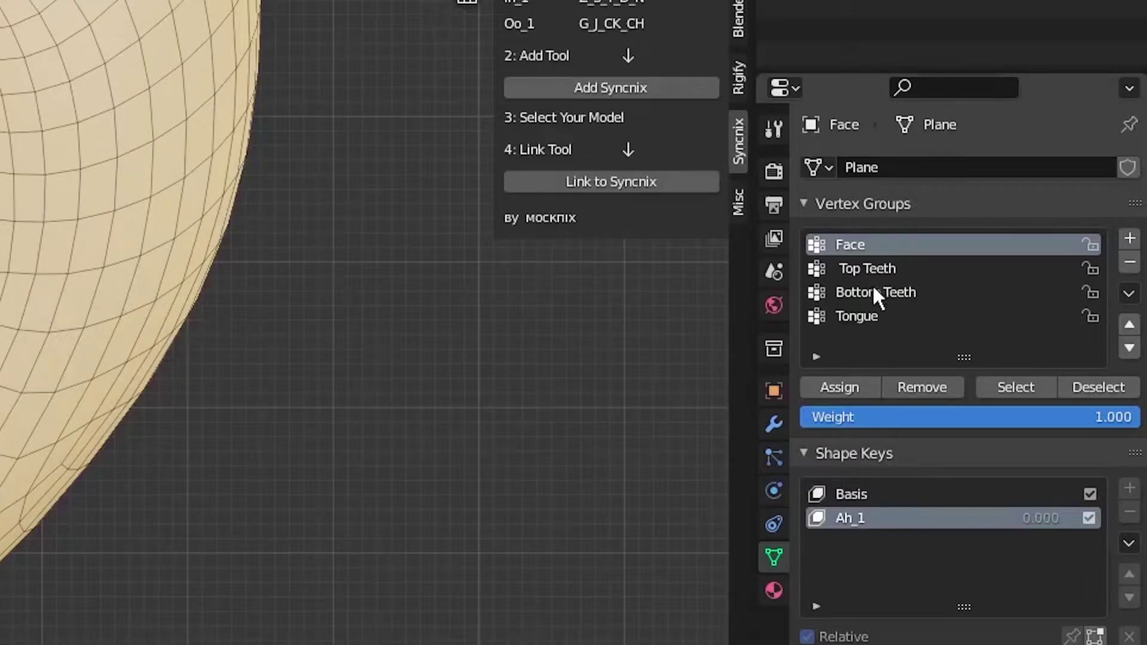
Select the Bottom Teeth vertex group and move it down about 0.08 m along Z.
left_click(1009, 327)
left_click(1028, 382)
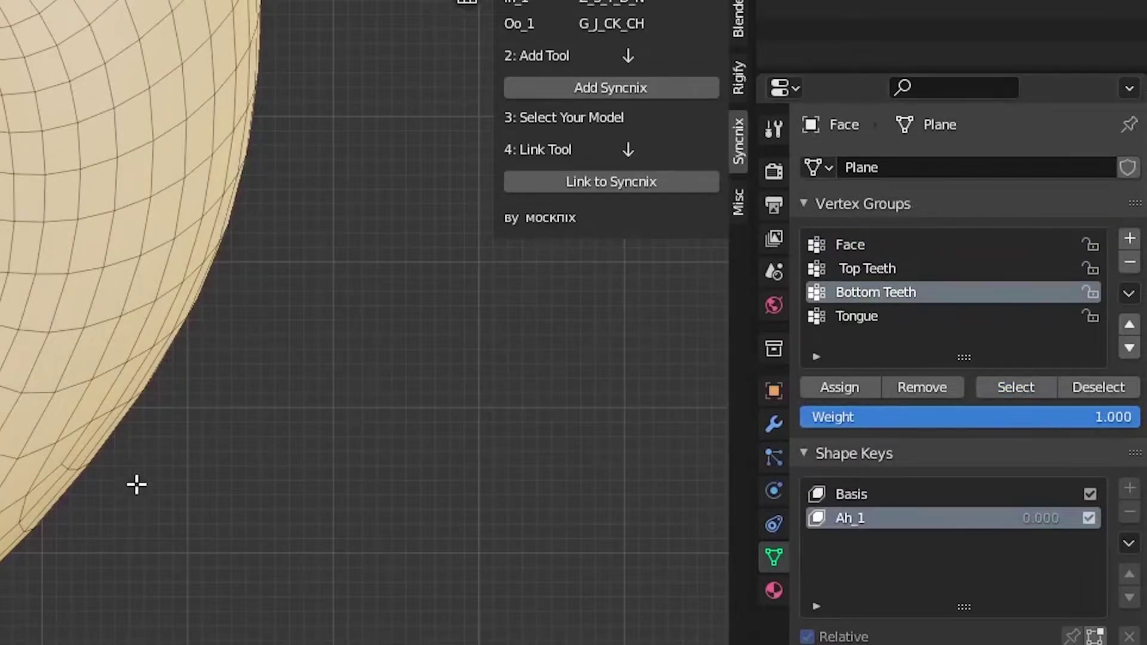
key("g")
key("z")
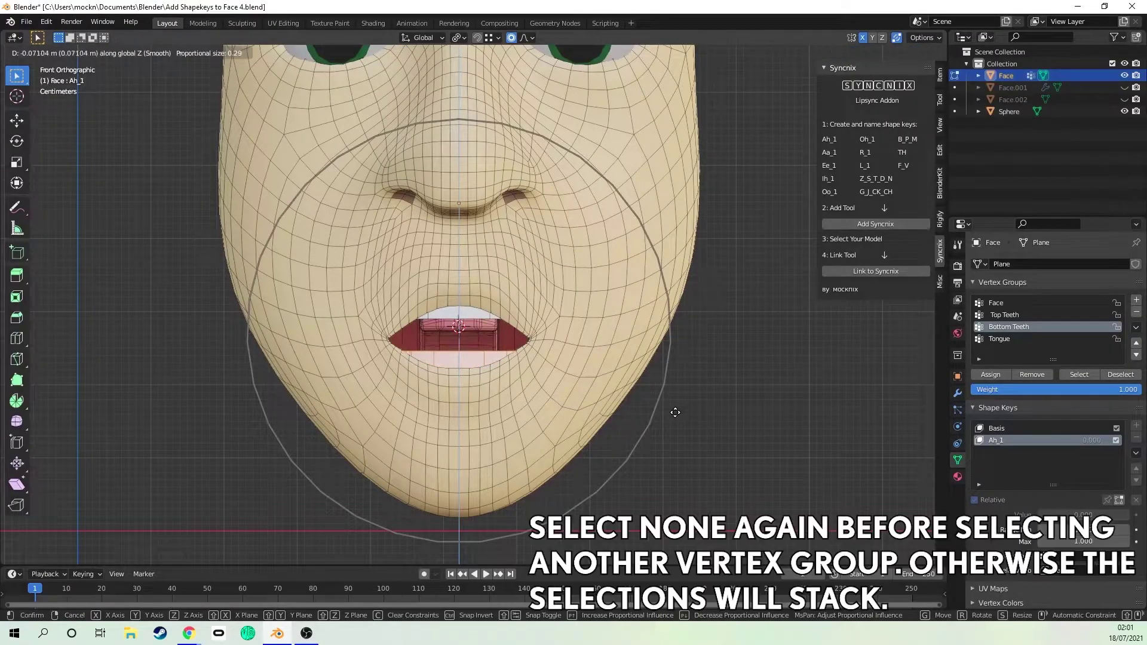
left_click(673, 413)
Clear the selection, select the Tongue vertex group and move it along Z to fit the open mouth.
left_click(1016, 340)
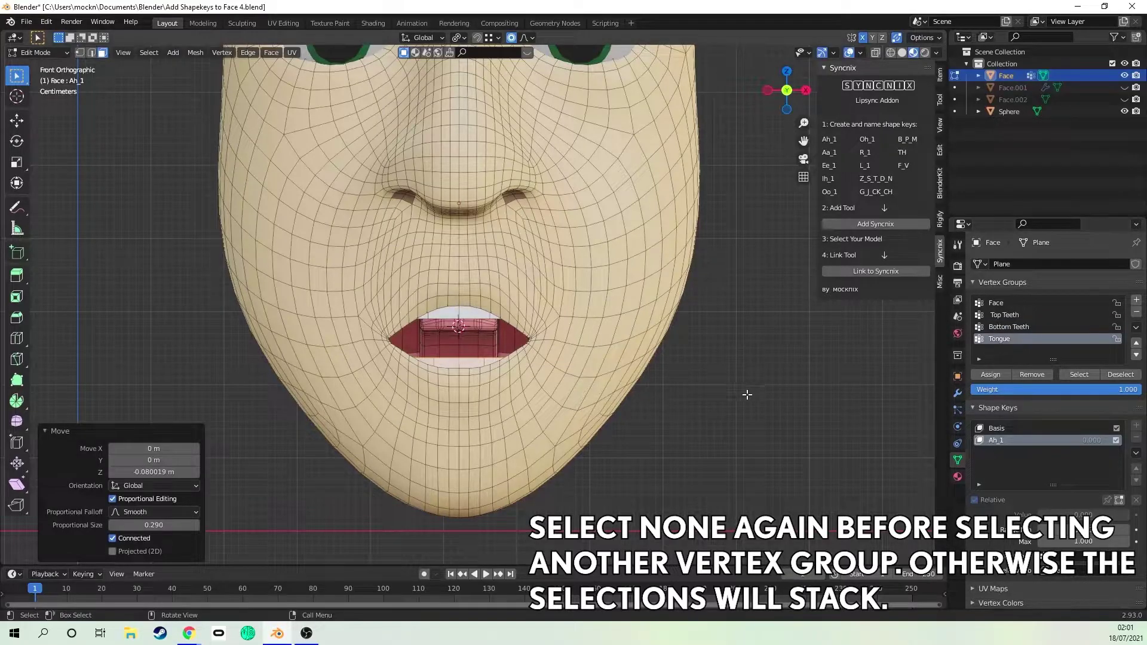
key("alt+a")
left_click(1085, 376)
key("g")
key("z")
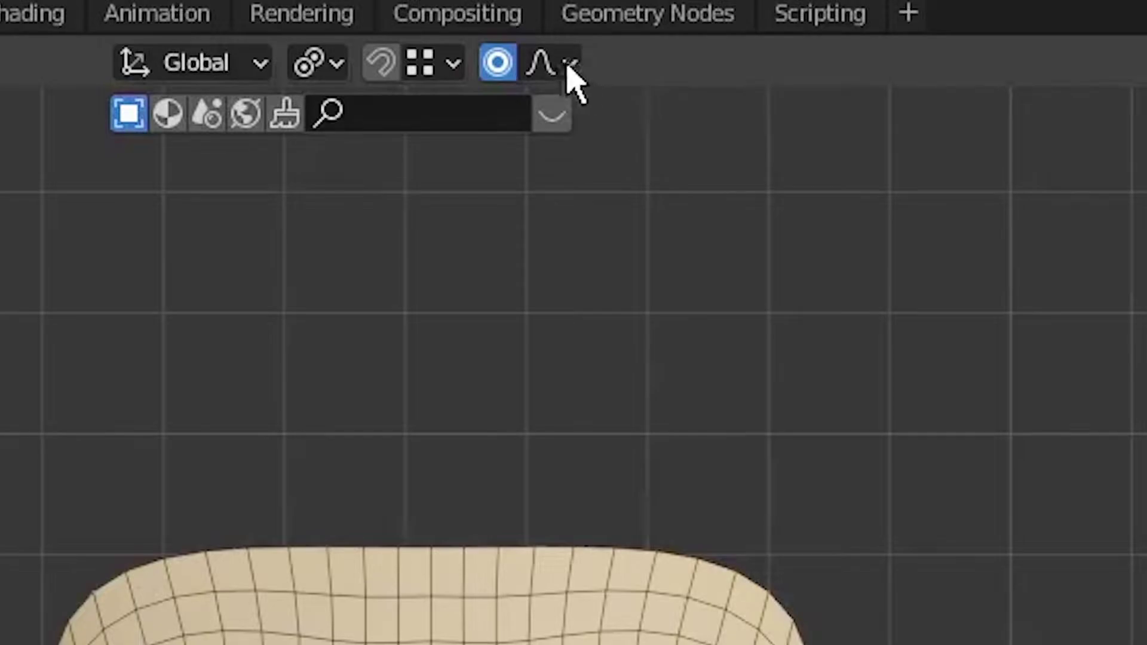
left_click(541, 67)
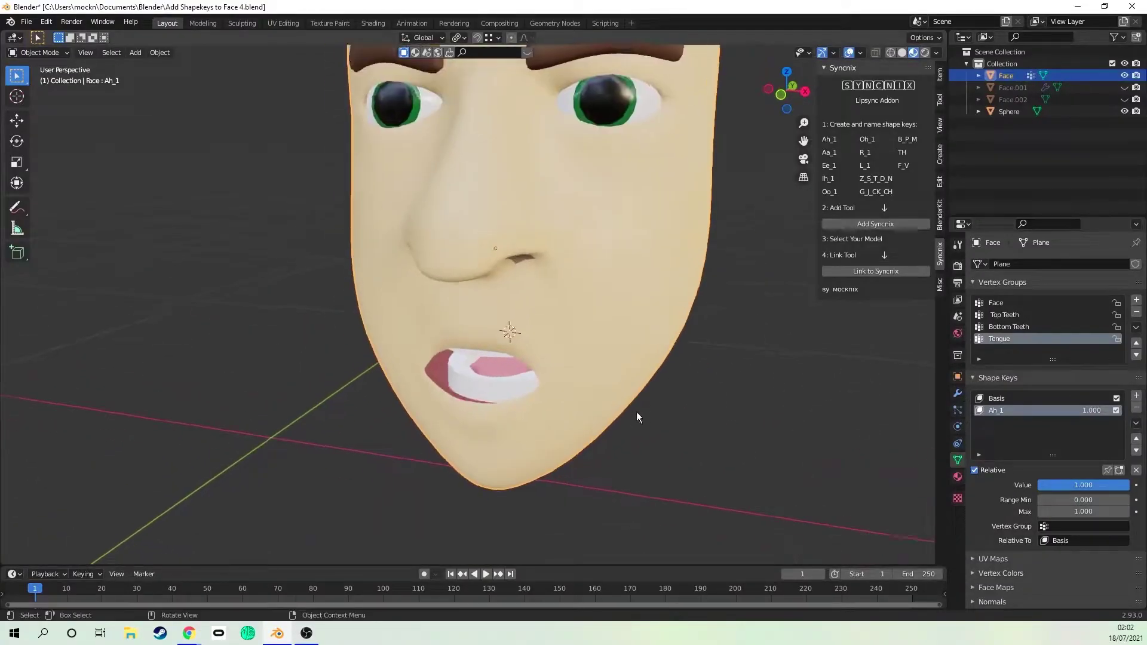
Set the Ah_1 shape key value to 0 and open the Basis shape key in edit mode.
middle_click_drag(636, 417, 654, 412)
left_click_drag(1108, 485, 1015, 484)
left_click(1094, 401)
key("Tab")
In the right side view, select the teeth and tongue inside the mouth and move them forward about 0.012 m along Y.
middle_click_drag(819, 388, 763, 391)
key("KP_3")
left_click(876, 54)
scroll(687, 311, "up", 4)
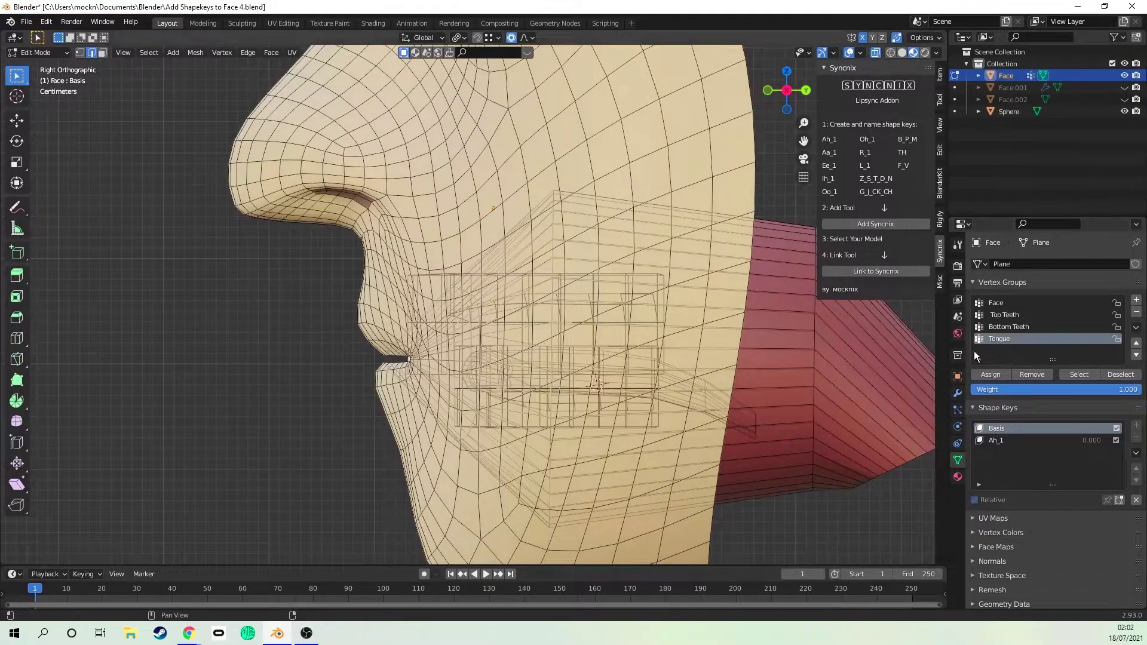
scroll(597, 299, "down", 3)
left_click(1064, 374)
key("g")
key("y")
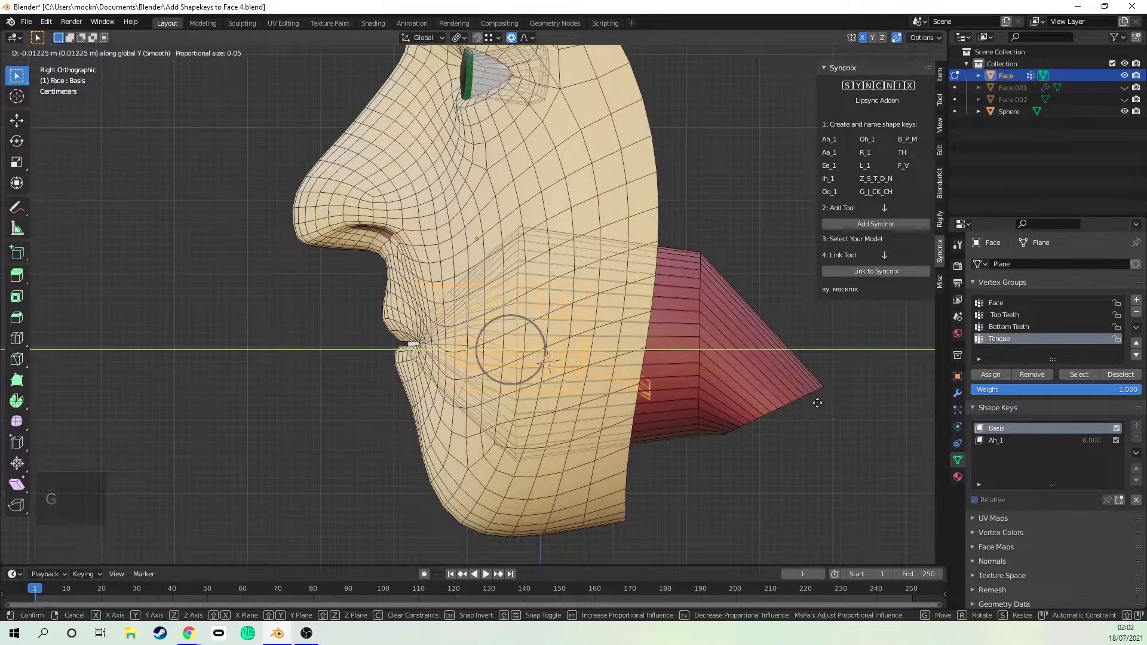
left_click(819, 402)
Make Ah_1 the active shape key and return to object mode in the front view.
left_click(996, 440)
key("KP_1")
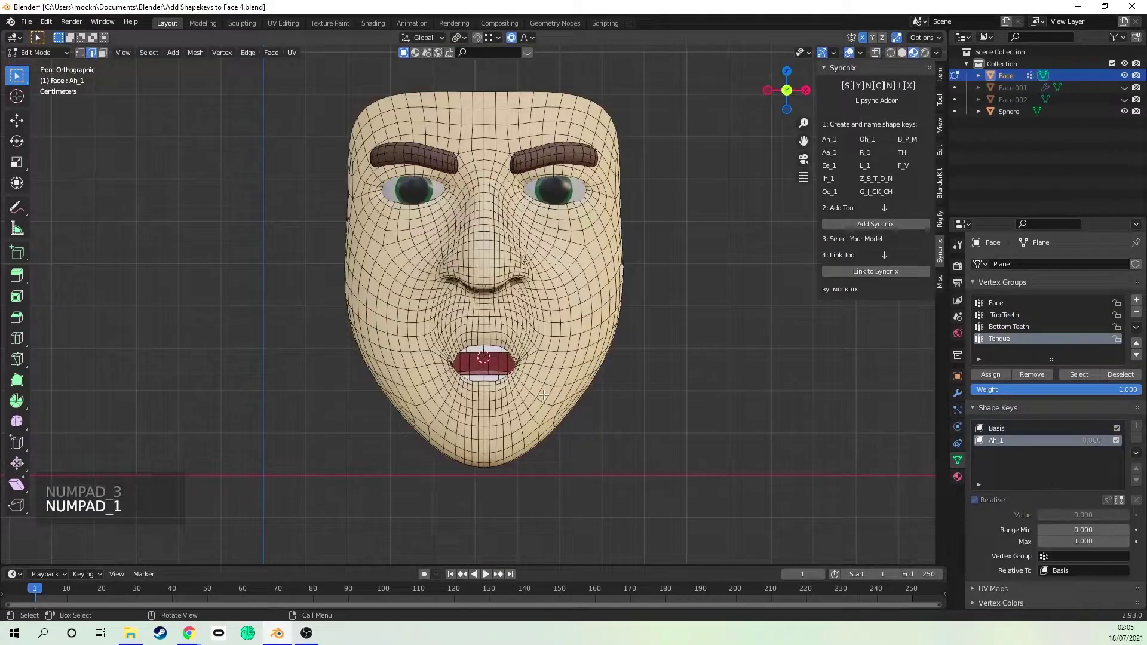
key("Tab")
scroll(544, 394, "up", 4)
scroll(517, 375, "down", 3)
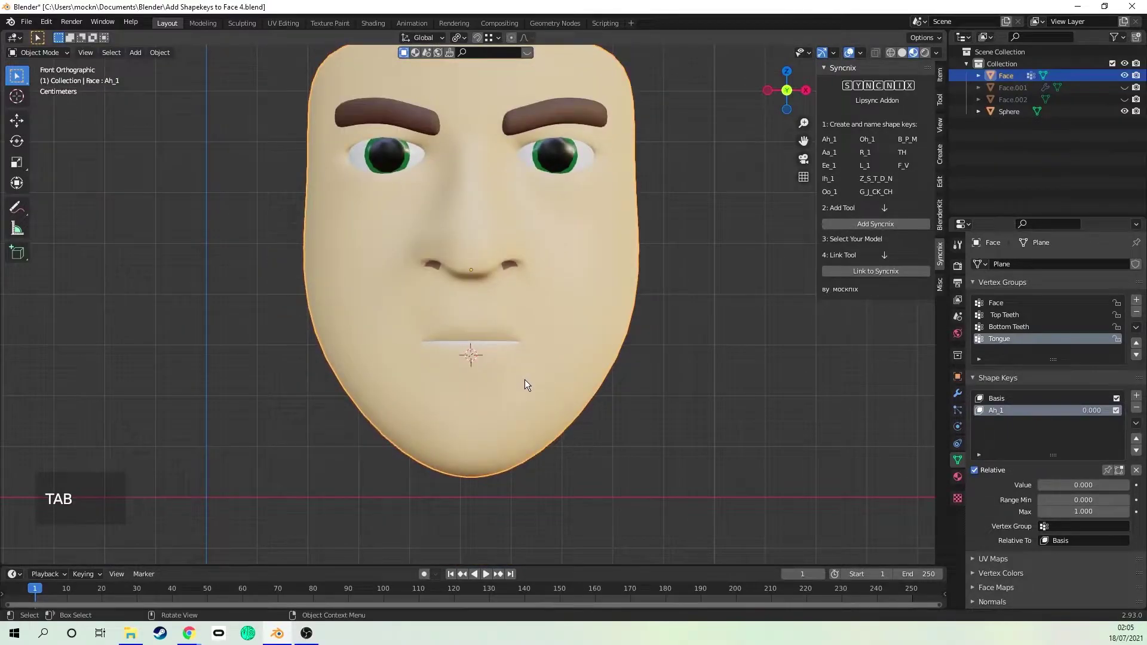
middle_click_drag(526, 388, 532, 407, "shift")
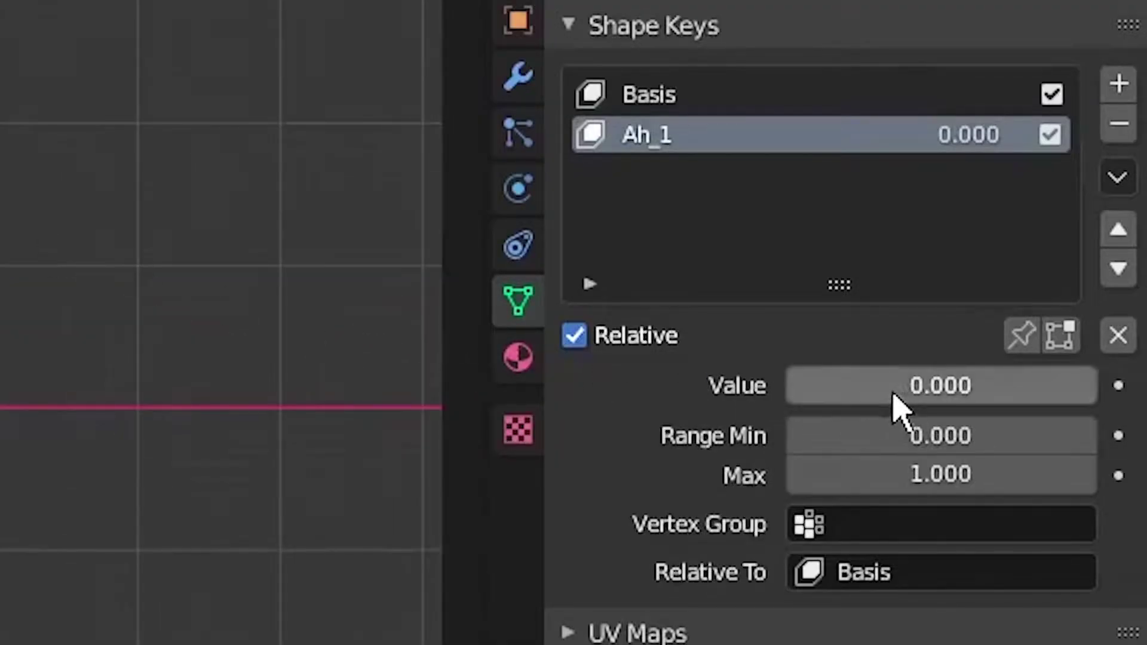
Preview the Ah_1 mouth shape by raising its value to the maximum and resetting it to 0.
left_click_drag(836, 385, 1094, 385)
left_click_drag(1083, 484, 1031, 485)
scroll(679, 393, "up", 3)
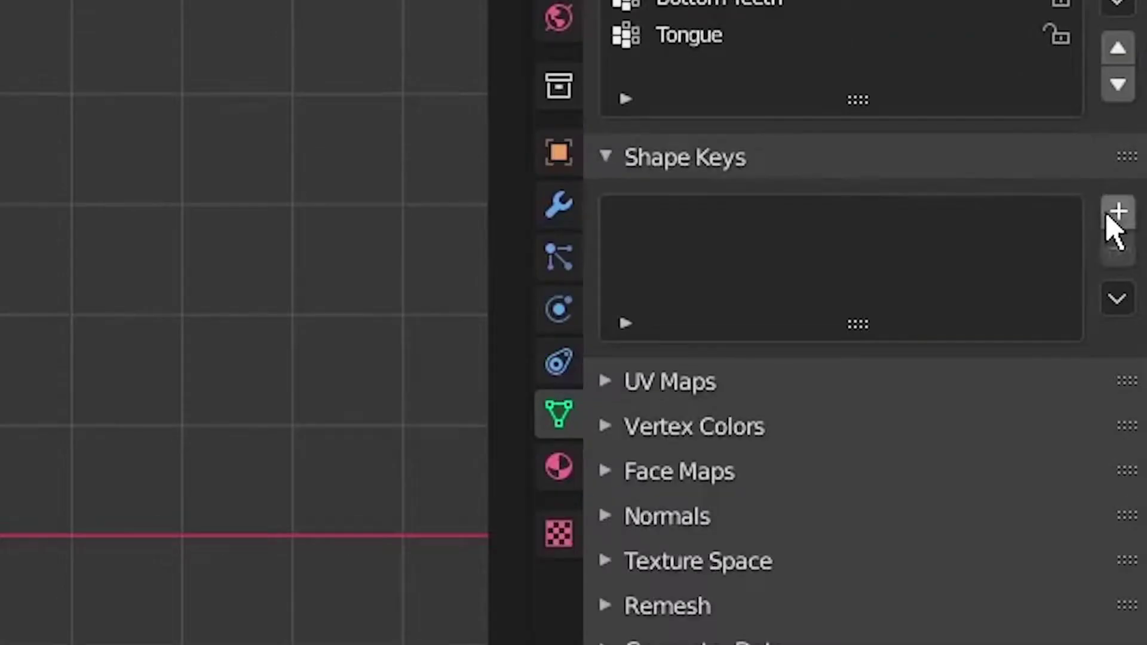
Add a base shape key to the face mesh.
left_click(1117, 267)
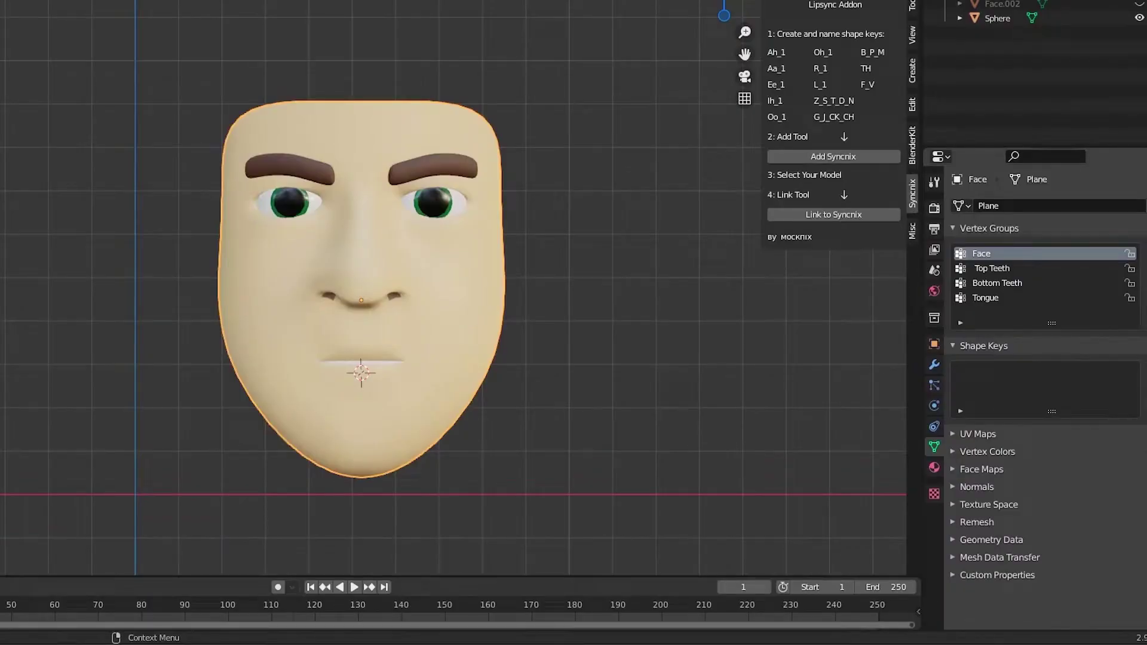
left_click(1144, 369)
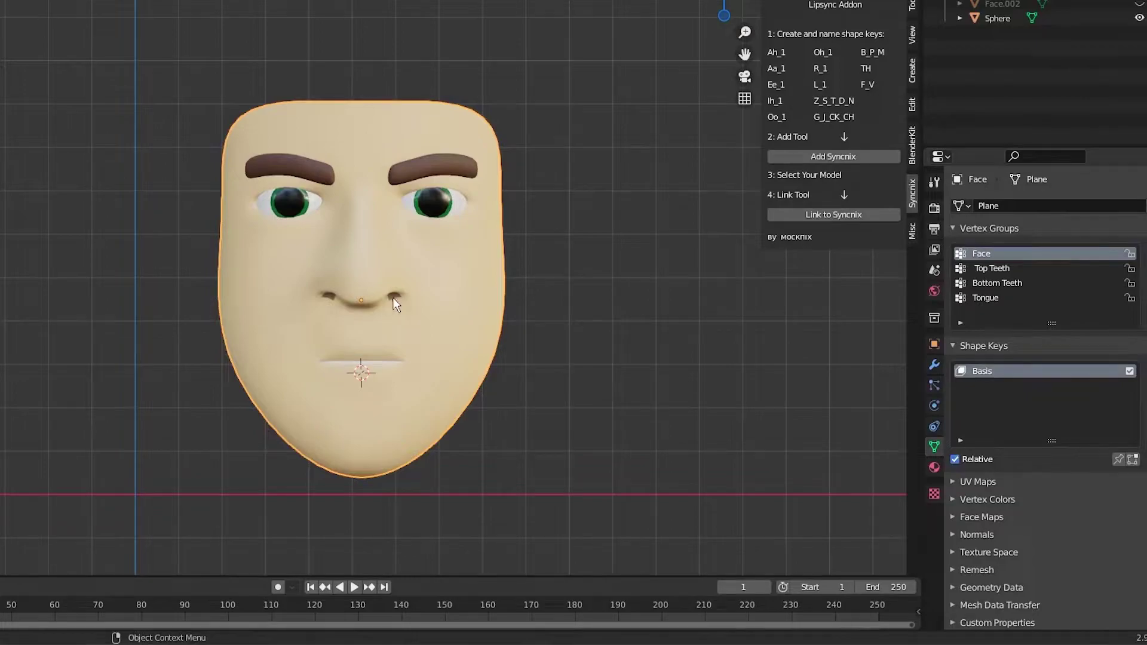
Add a shape key above the basis, name it Ah_1 and set its value to 1.000.
left_click(1144, 370)
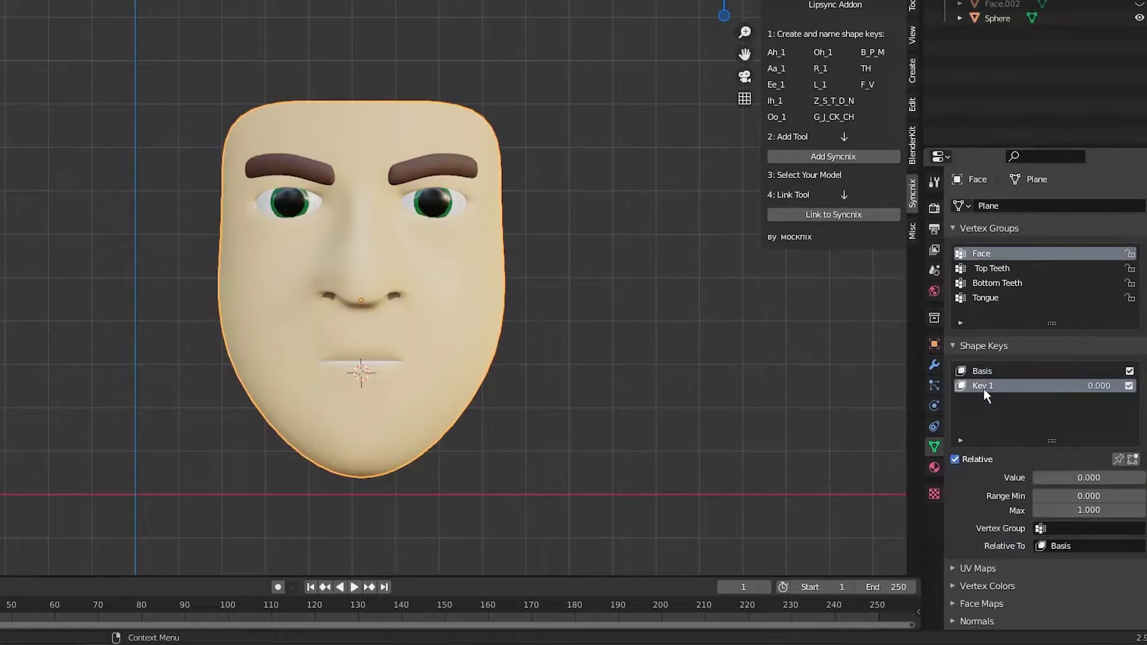
type("Ah_1")
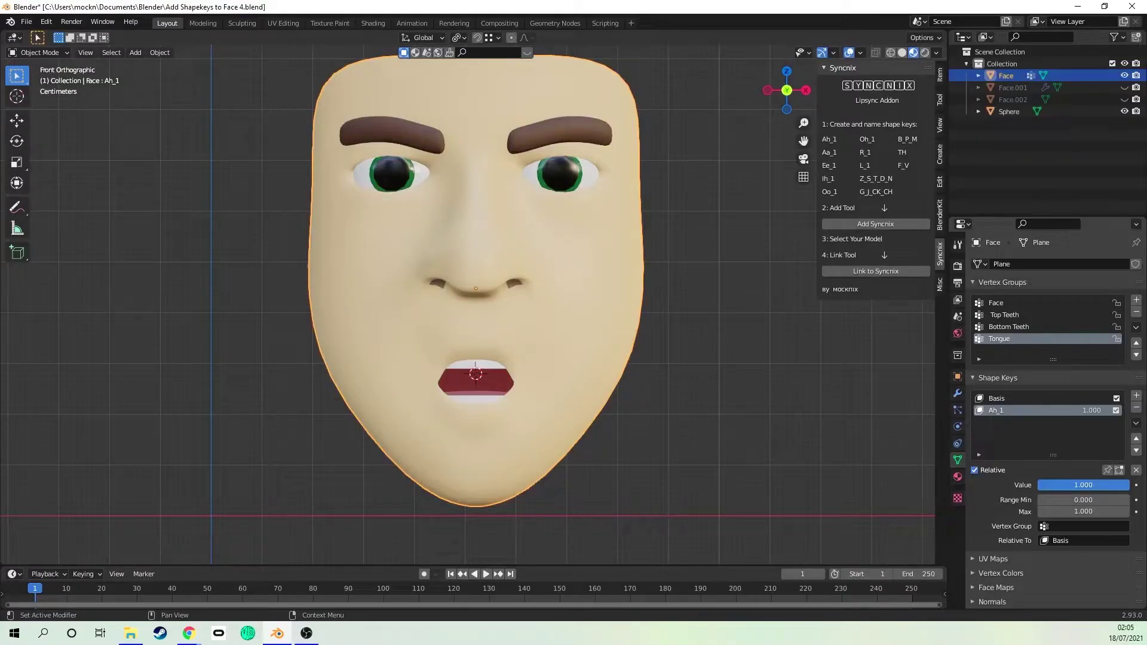
mouse_move(1129, 485)
left_mouse_down()
mouse_move(1107, 485)
mouse_move(1129, 485)
left_mouse_up()
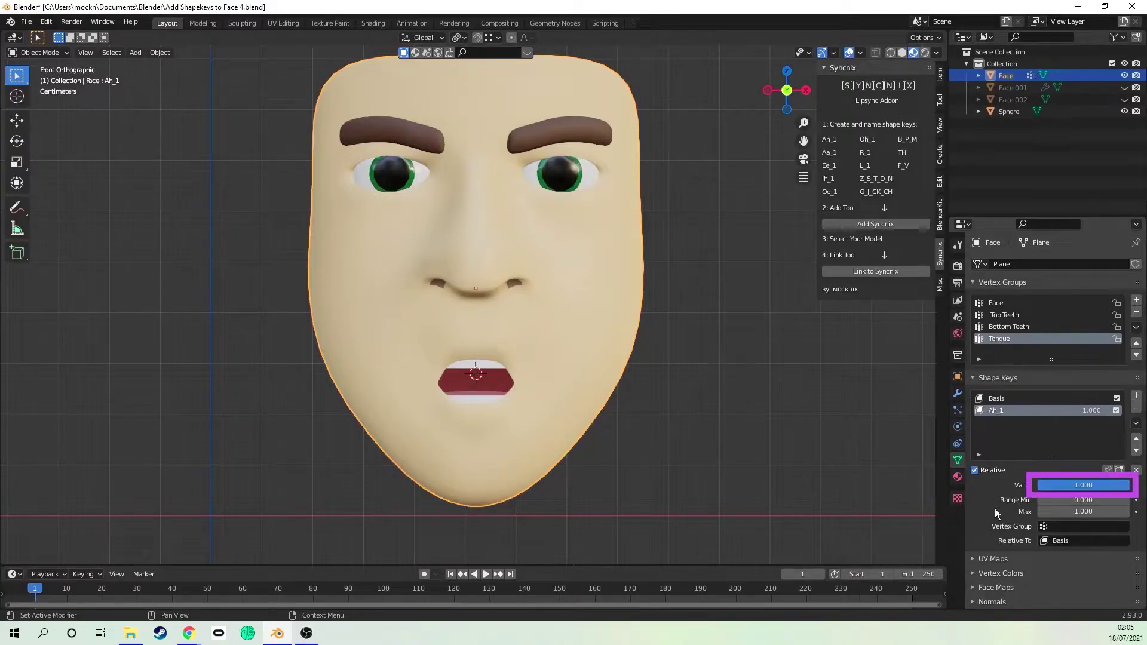
Create a new shape key from the Ah_1 mix, name it Aa_1 and reset Ah_1 to 0.
left_click(1136, 423)
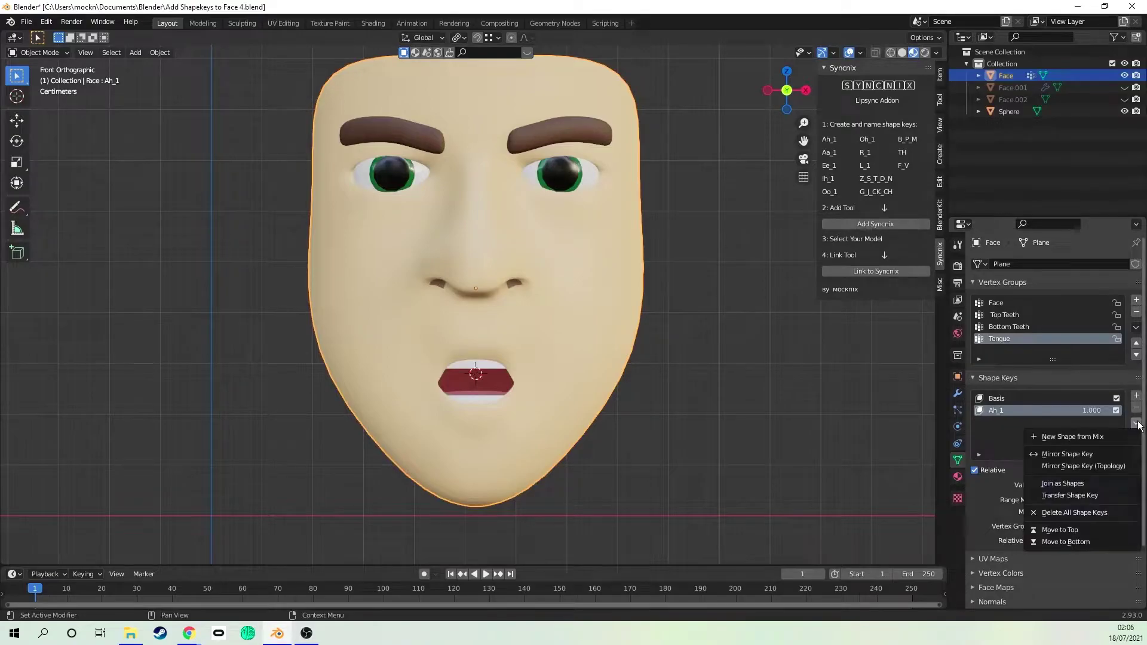
left_click(1066, 437)
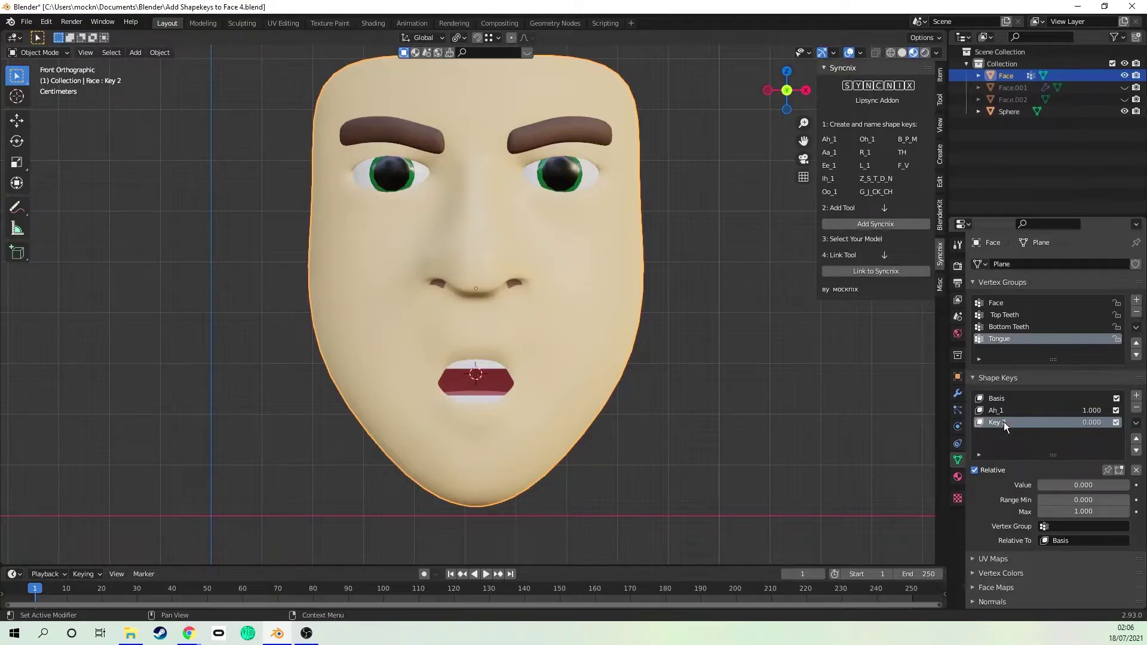
double_click(1076, 407)
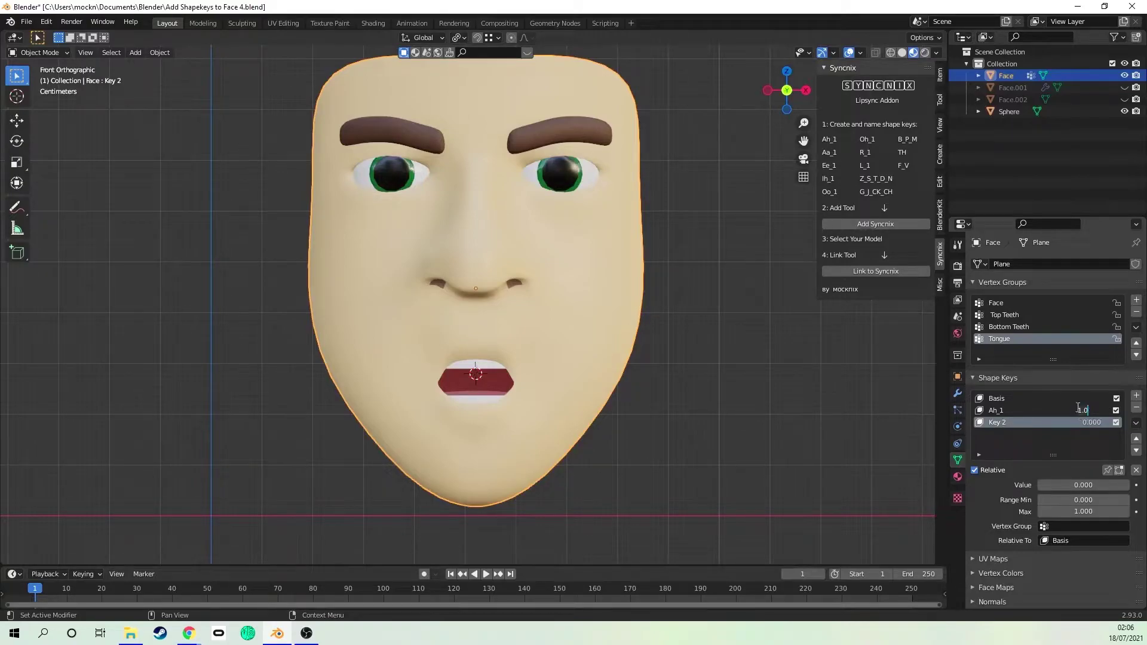
left_click(1045, 411)
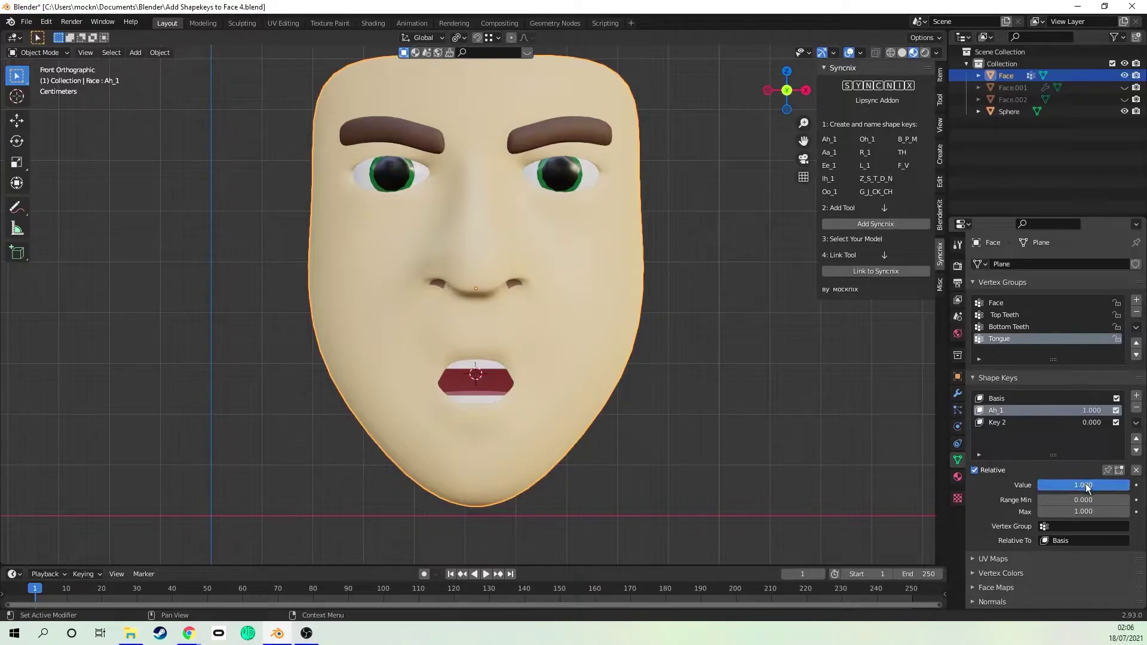
left_click_drag(1085, 482, 1040, 482)
left_click(1006, 423)
type("A")
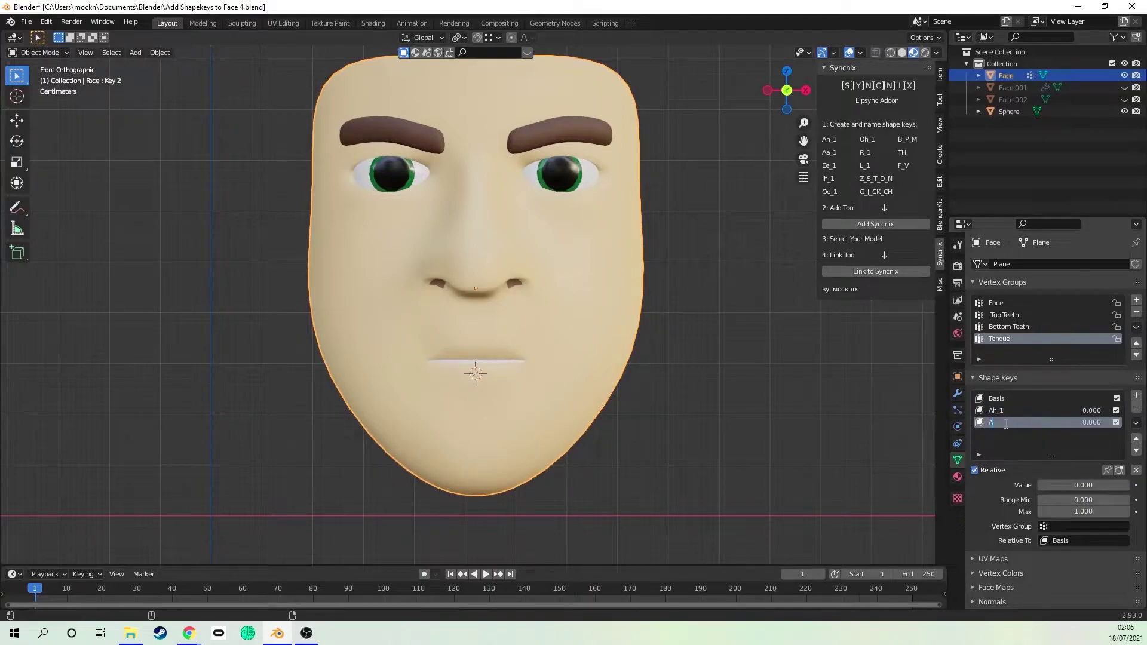
type("a_1")
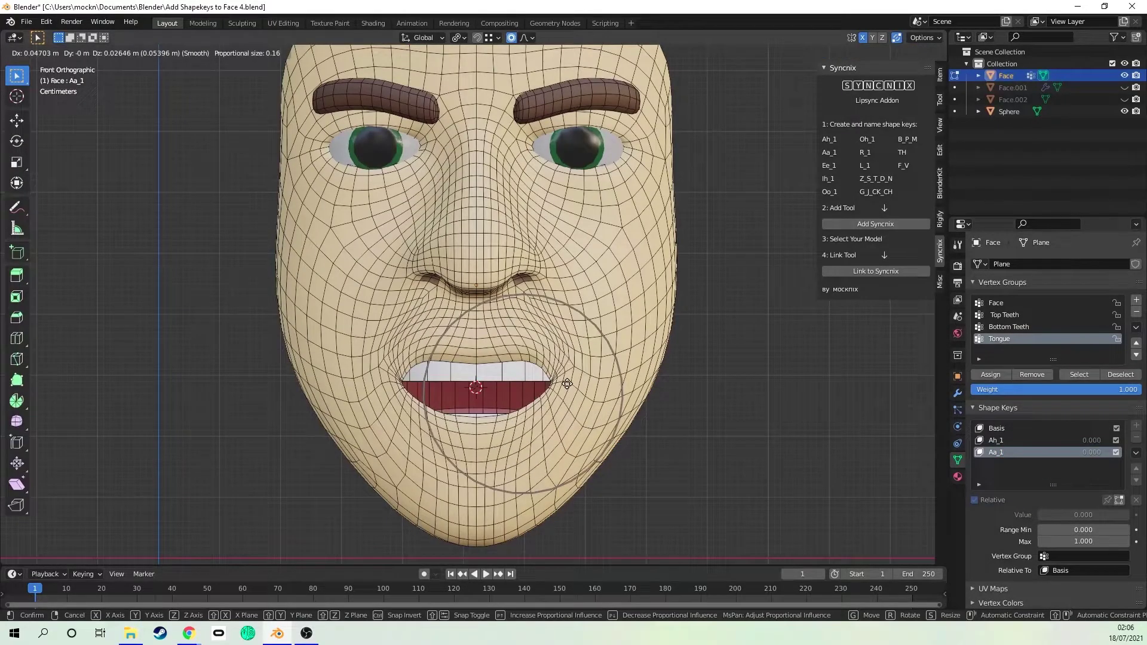
Widen the Aa_1 mouth by moving its corners about 0.047 m outward and 0.026 m up with proportional editing, checking front and side views.
left_click(587, 364)
key("g")
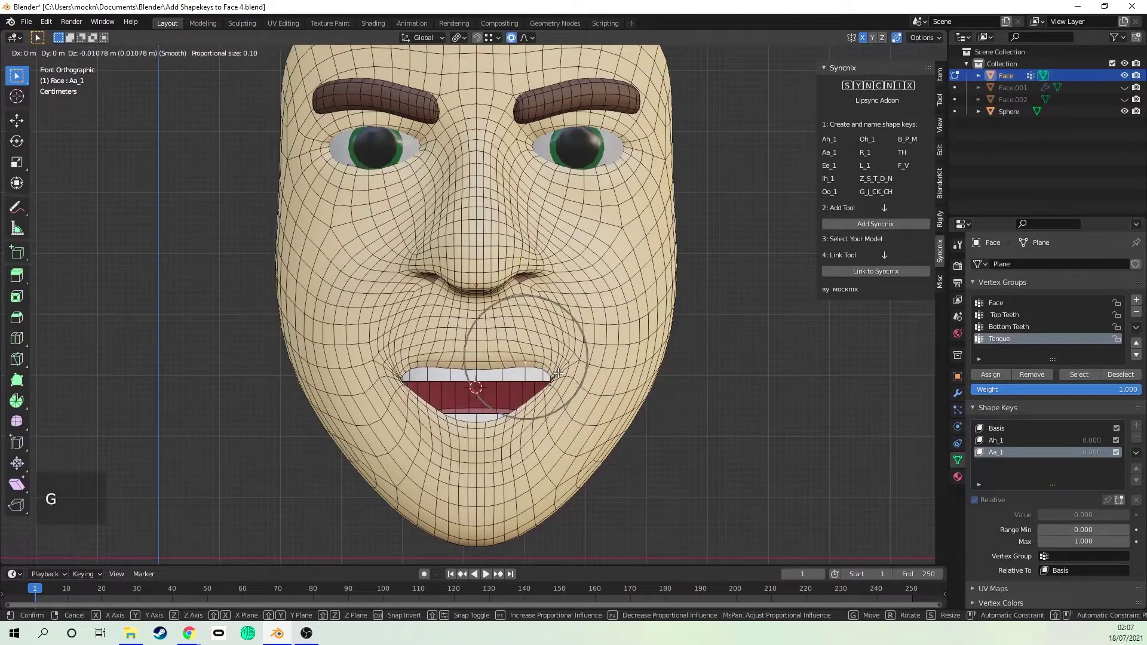
left_click(547, 404)
key("KP_3")
key("g")
left_click(439, 387)
key("KP_1")
key("g")
left_click(596, 412)
Fine-tune the Aa_1 mouth corners with small proportional moves, finishing about -0.008 m along X at proportional size 0.036.
left_click(562, 386)
key("g")
scroll(567, 384, "up", 5)
left_click(570, 383)
left_click(575, 396)
key("g")
left_click(573, 401)
scroll(573, 404, "down", 4)
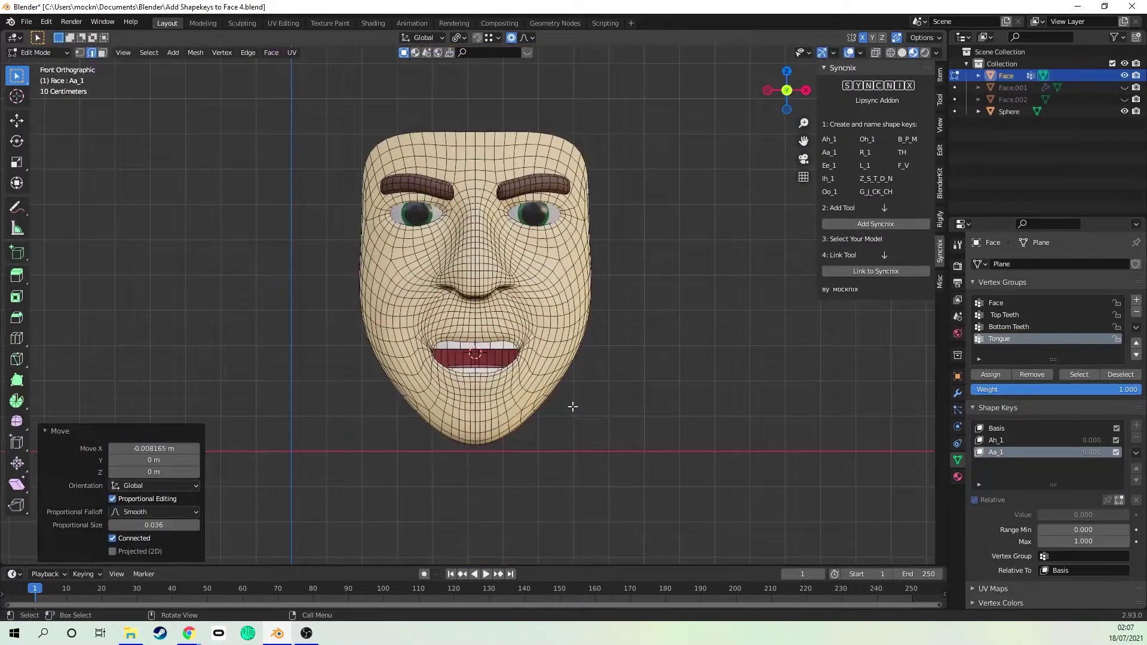
Preview the Aa_1 mouth shape in object mode with its value raised to 1.000.
scroll(573, 403, "up", 2)
key("Tab")
left_click_drag(1054, 485, 1128, 485)
left_click(1056, 412)
left_click(1057, 422)
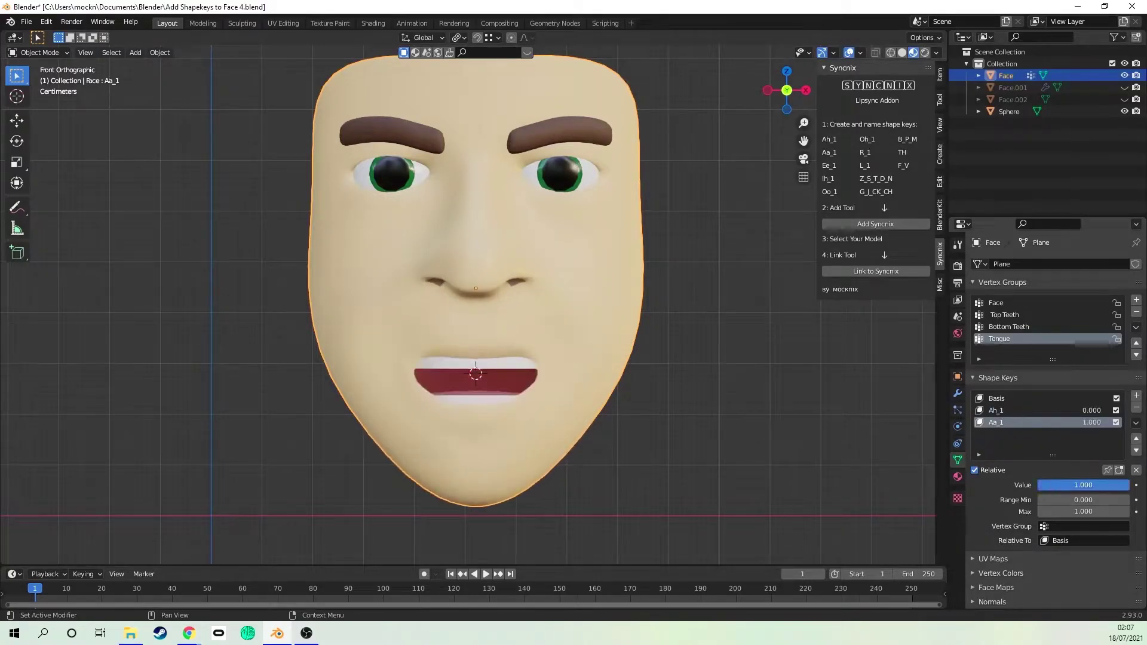
scroll(468, 293, "up", 1)
key("Tab")
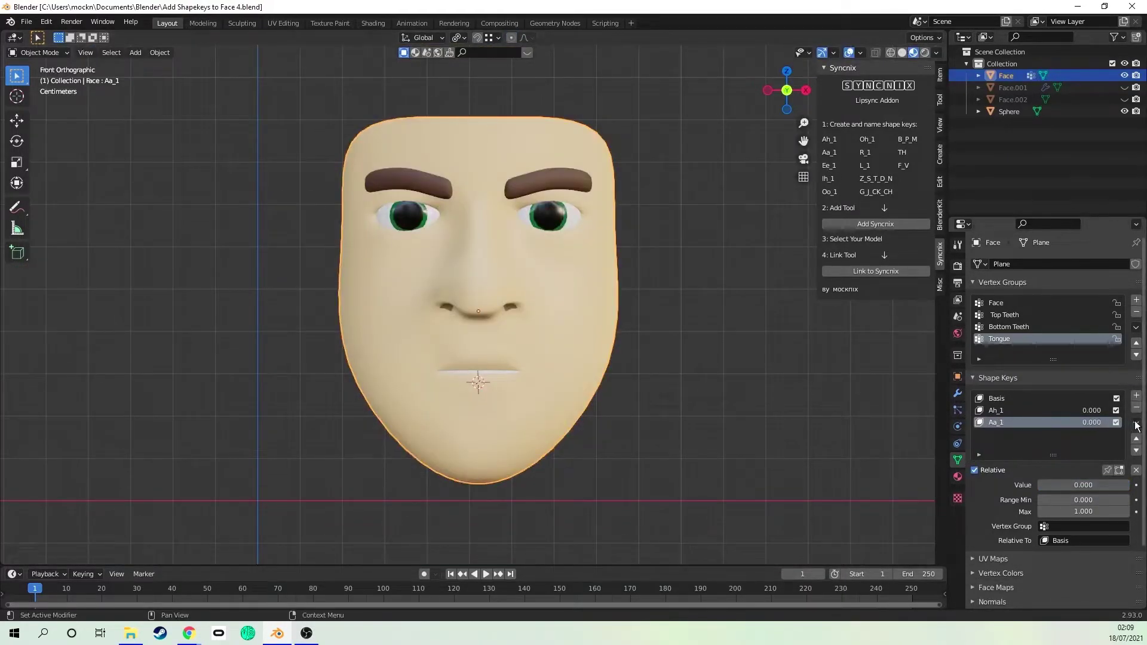
Create a new shape key from Aa_1 at 1.000, name it Ee_1 and reset Aa_1 to 0.
left_click_drag(1075, 484, 1121, 484)
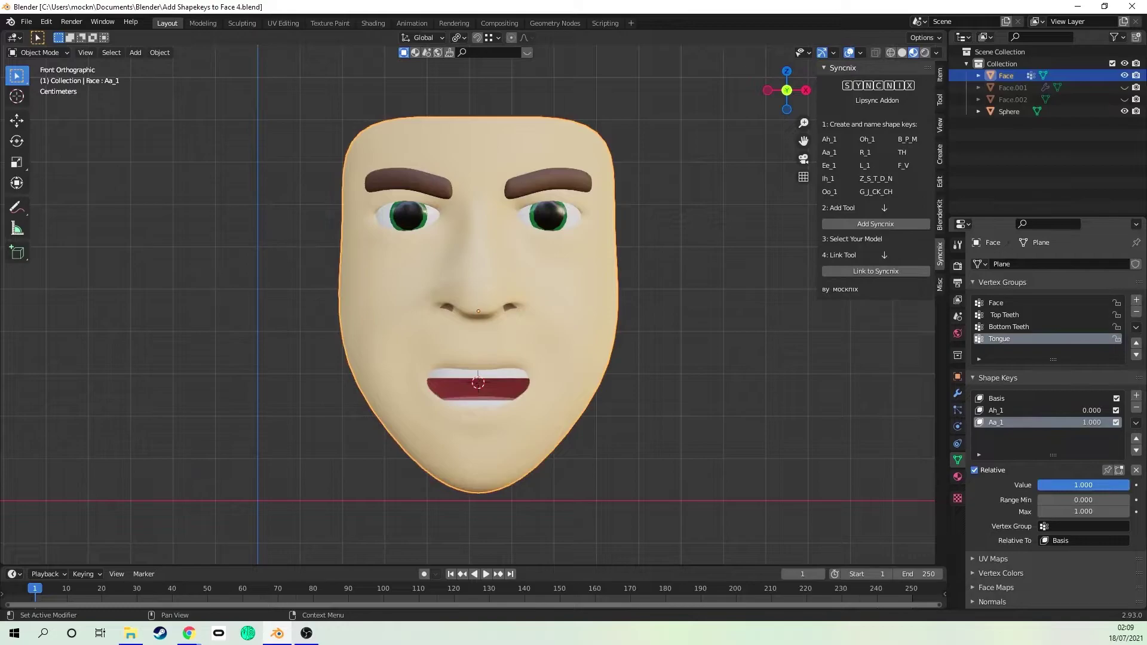
left_click(1135, 422)
left_click(1072, 436)
double_click(1002, 434)
type("E")
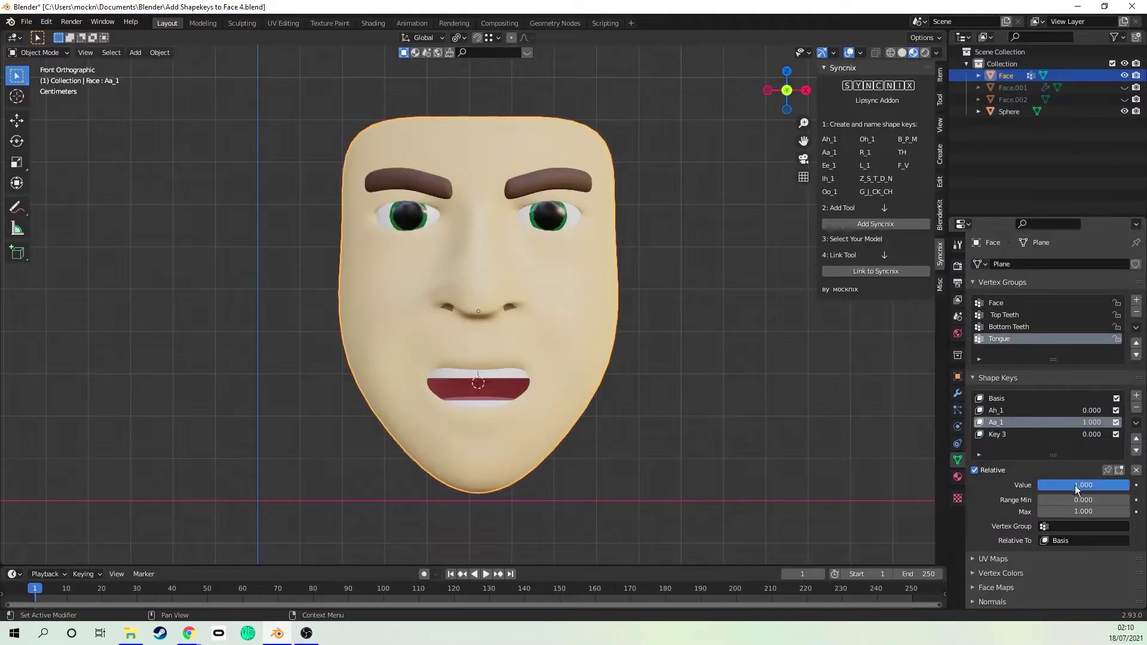
left_click_drag(1118, 485, 1039, 485)
left_click(1002, 436)
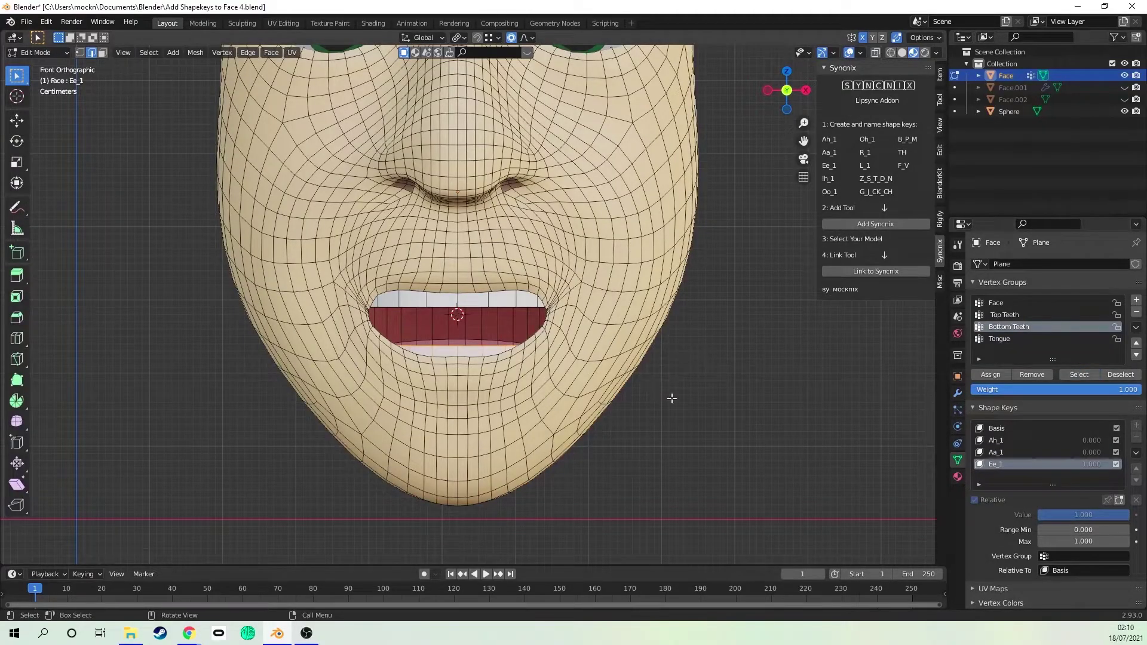
In Ee_1, raise the bottom teeth about 0.05 m along Z and adjust the mouth with proportional editing.
key("g")
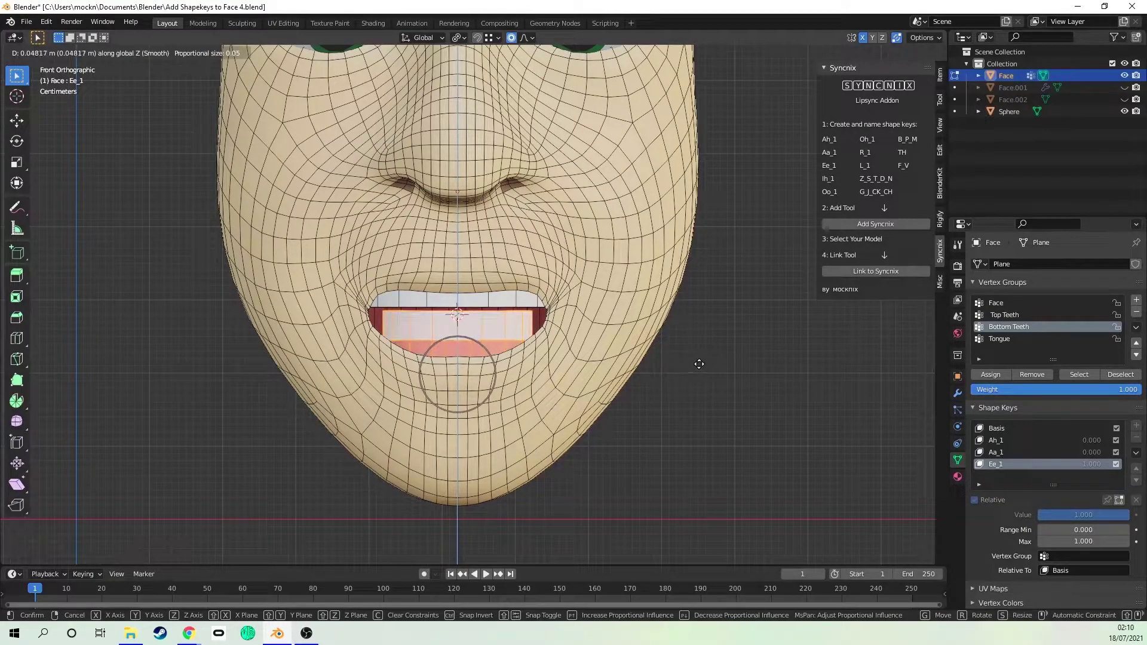
left_click(699, 362)
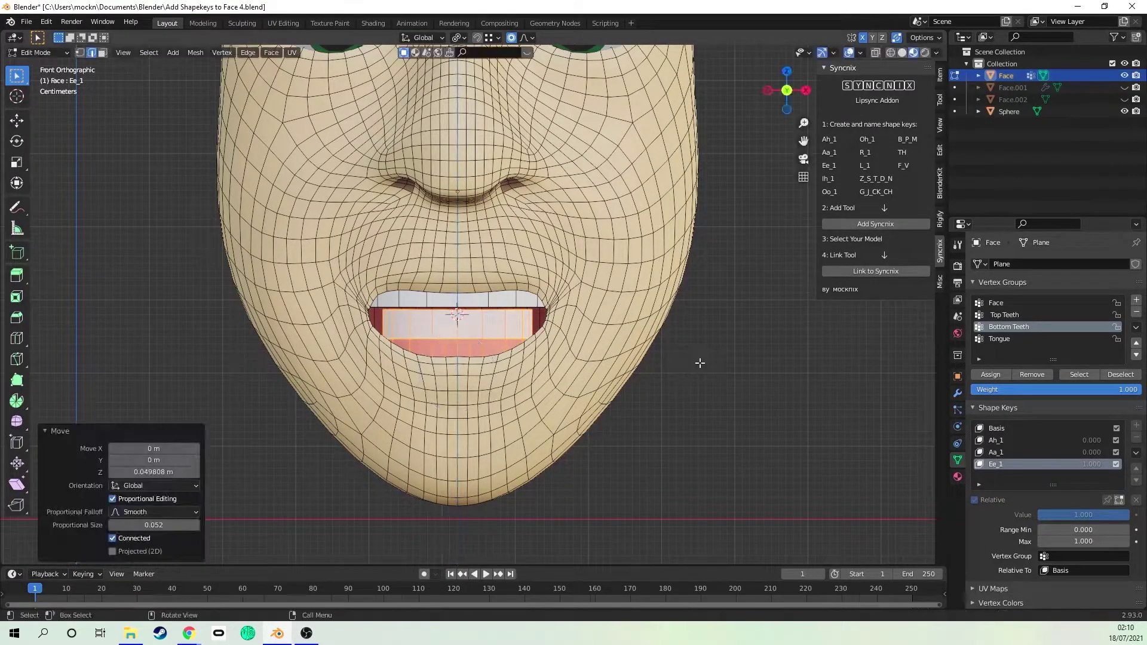
key("ctrl+z")
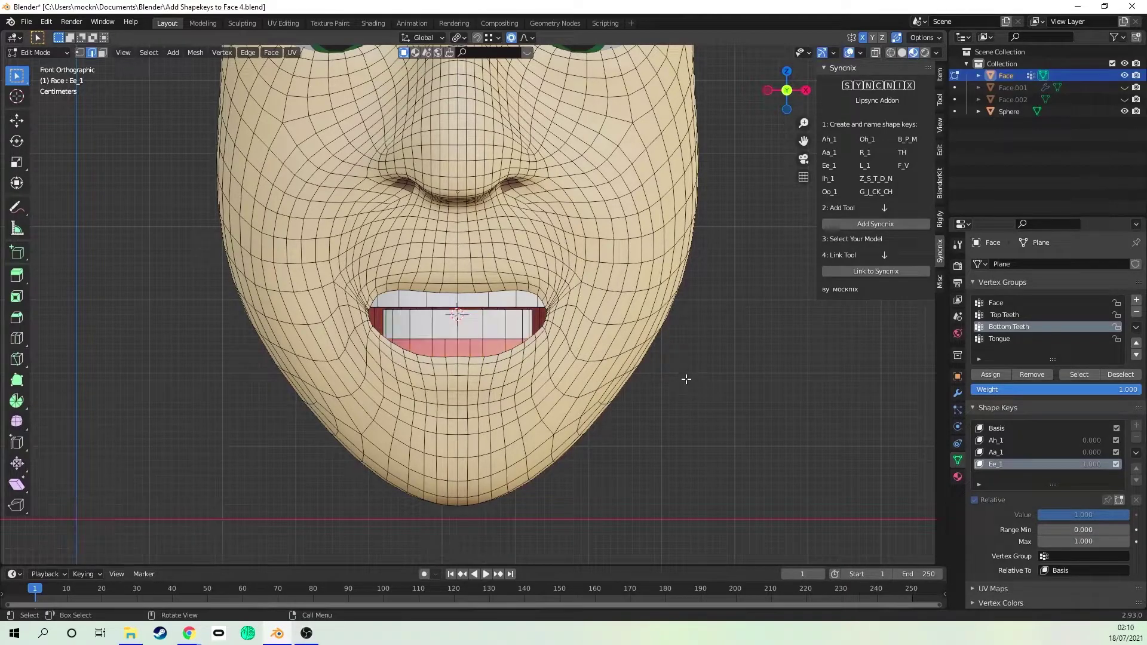
scroll(686, 397, "down", 1)
scroll(685, 394, "down", 1)
key("g")
scroll(520, 382, "down", 3)
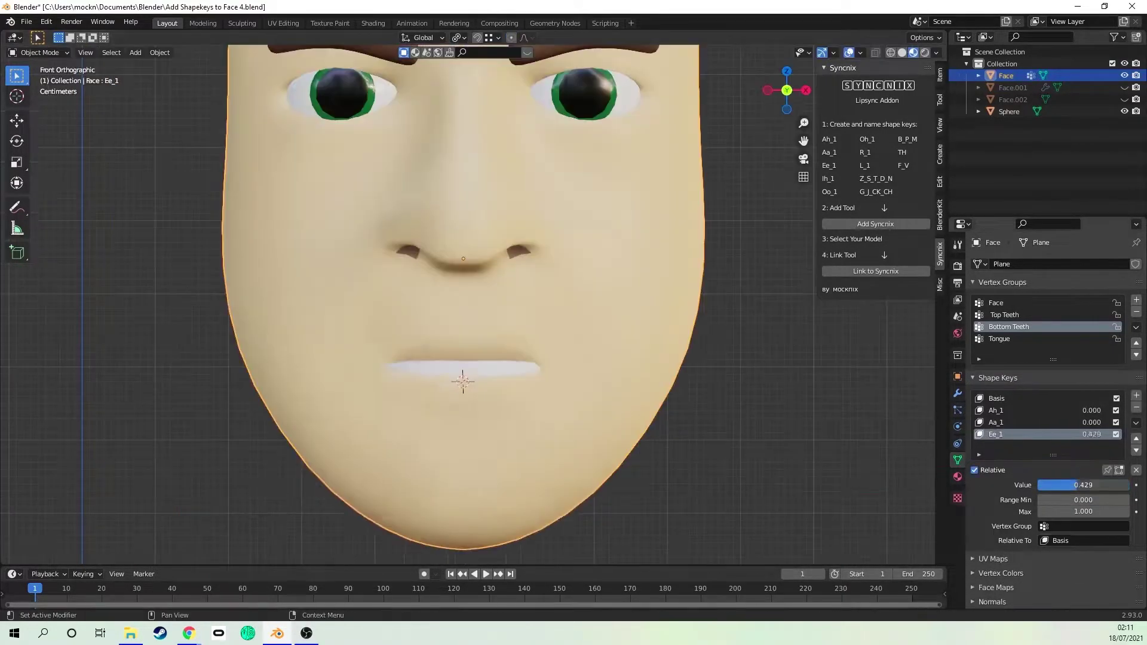
Preview the Ee_1 mouth shape at its maximum value of 1.000.
left_click_drag(1076, 485, 1129, 485)
left_click(1045, 423)
left_click(1037, 411)
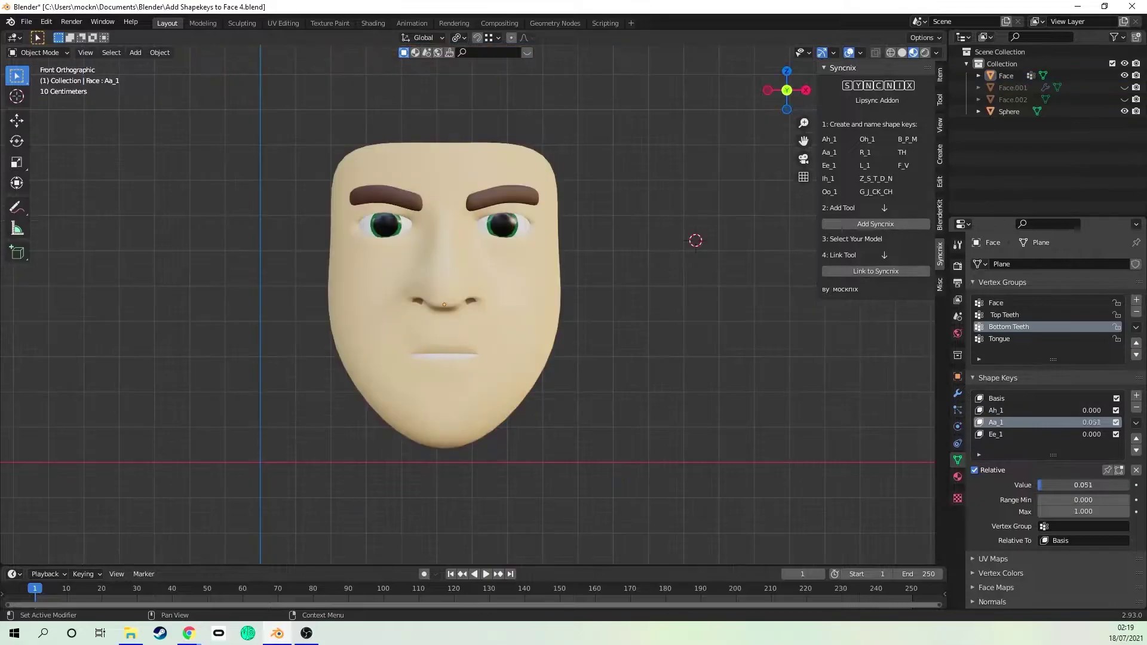
Blend two mouth shapes by setting Aa_1 to about 0.295 and Ee_1 to about 0.449.
mouse_move(1042, 485)
left_mouse_down()
mouse_move(1098, 486)
mouse_move(1060, 485)
left_mouse_up()
left_click(1042, 435)
left_click(1042, 422)
left_click(1042, 435)
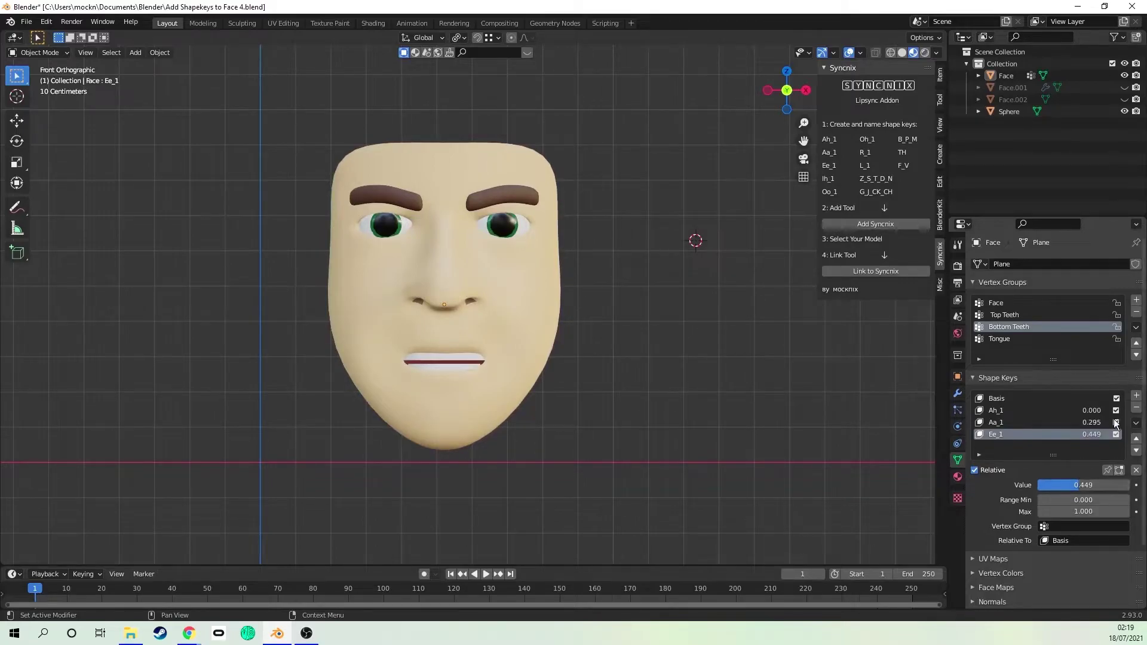
Create a new shape key from the current mix and reset Ee_1 and Aa_1 to 0.
left_click(1136, 422)
left_click(1088, 437)
left_click(1066, 434)
left_click_drag(1079, 486, 1033, 485)
left_click(1052, 423)
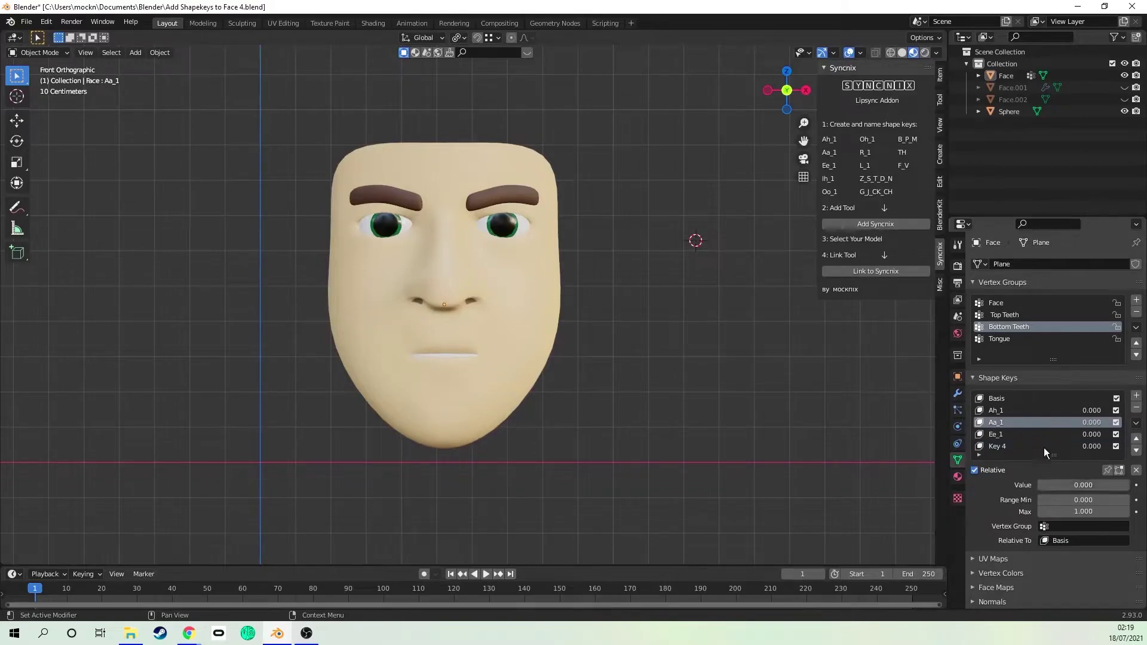
Name the newly mixed shape key Ih_1 and refine its mouth geometry in the right side view.
left_click(1042, 446)
double_click(1001, 446)
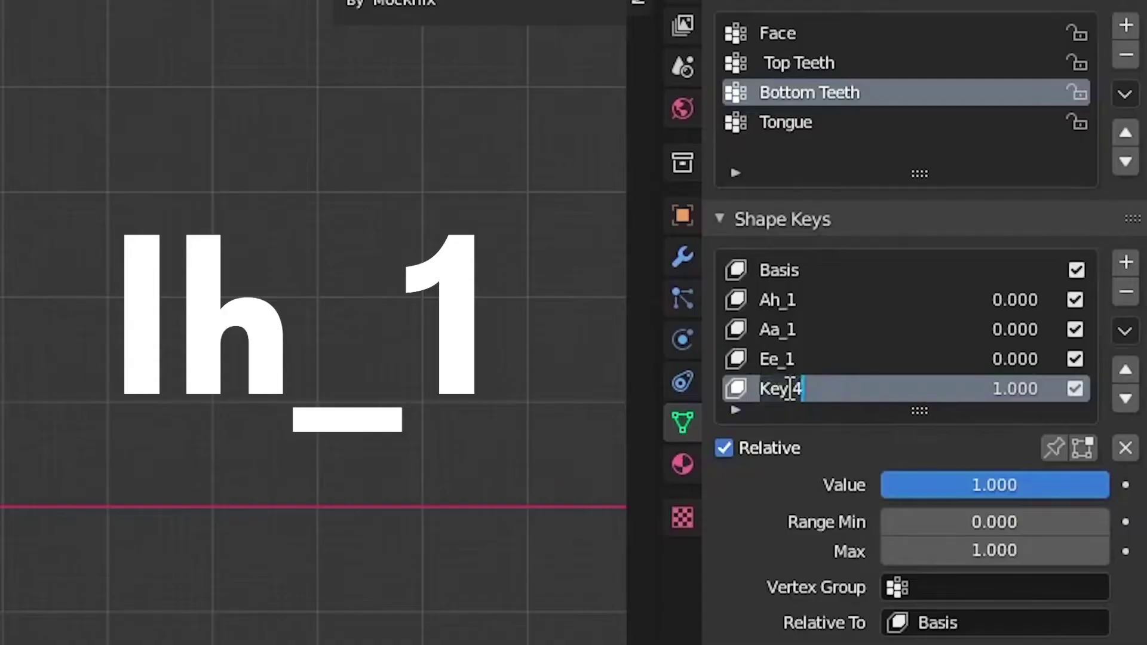
type("Ih_")
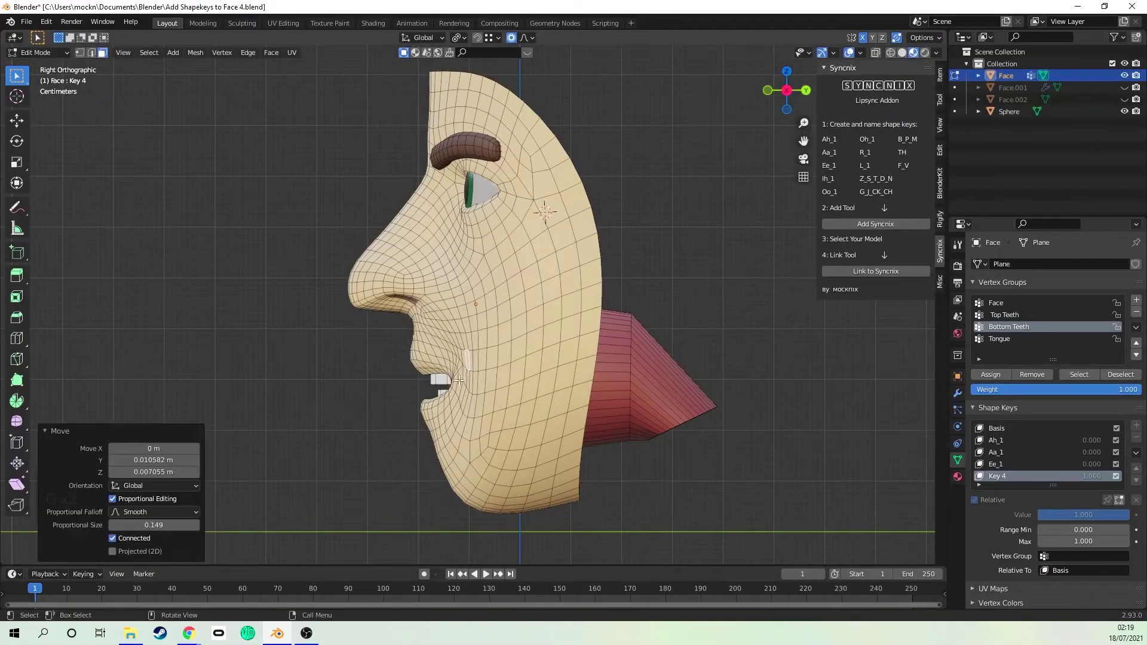
key("g")
left_click(461, 381)
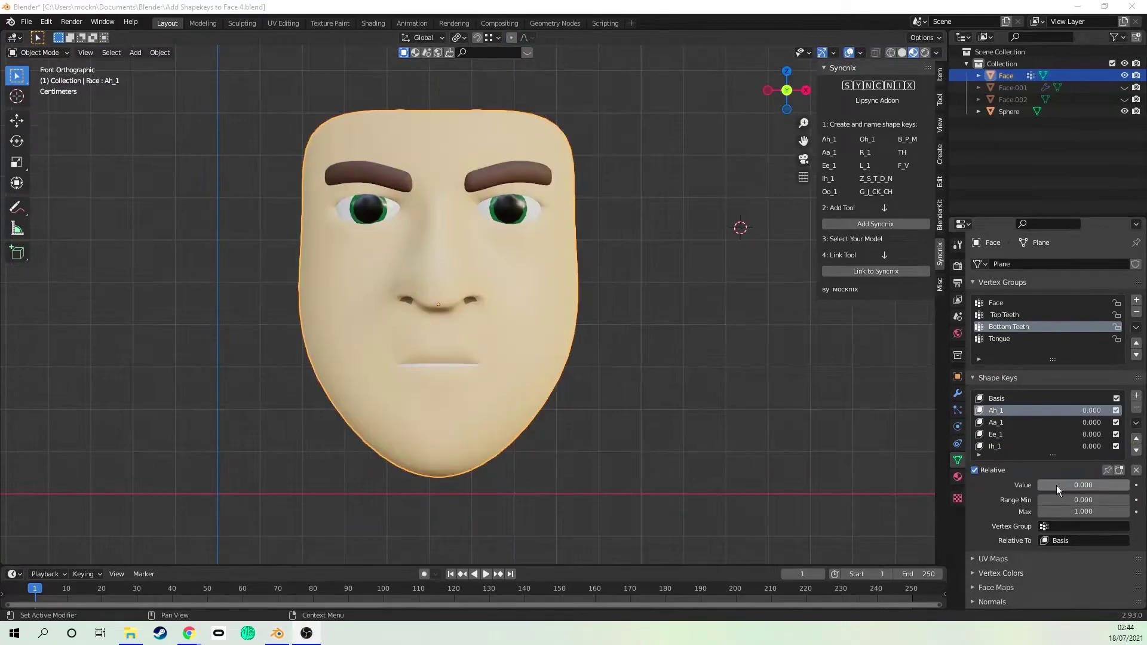
Create a new shape key from Ah_1 at 1.000, reset Ah_1 to 0 and name the new key Oh_1.
left_click_drag(1056, 484, 1096, 485)
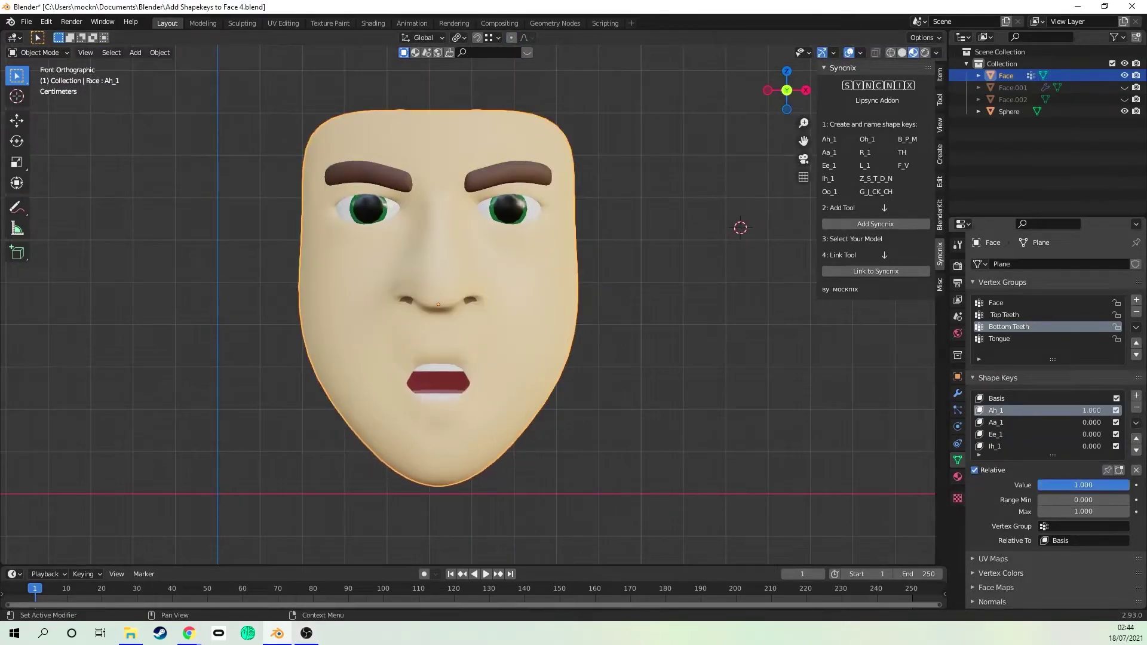
left_click(1136, 423)
left_click(1066, 437)
scroll(1057, 412, "up", 1)
left_click(1057, 411)
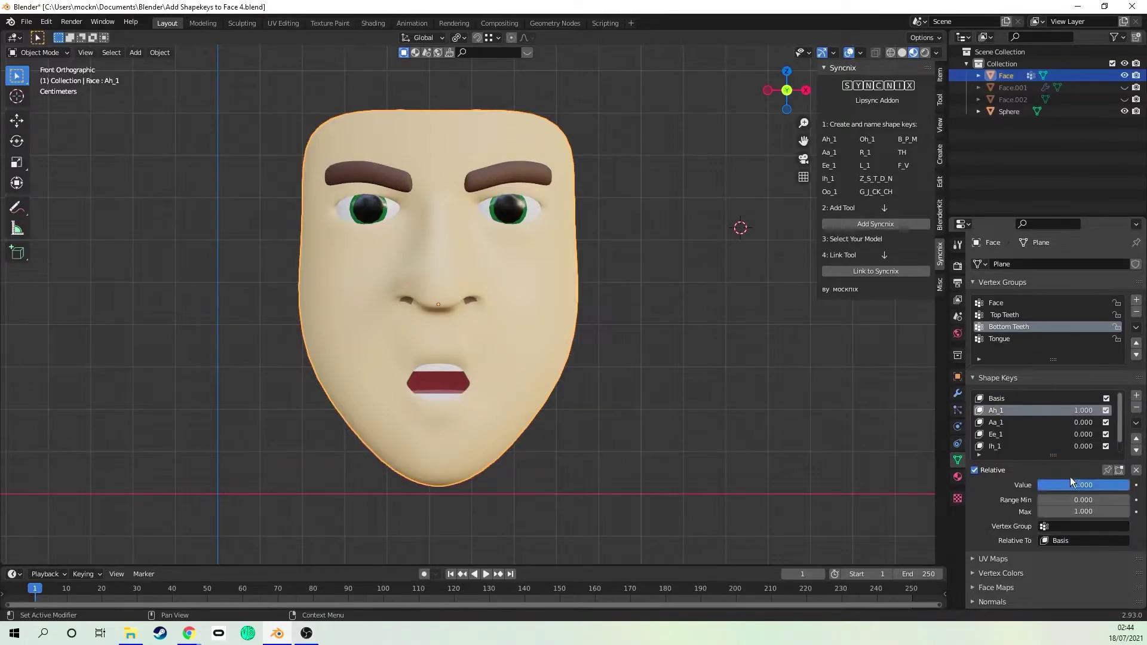
left_click_drag(1102, 485, 1039, 485)
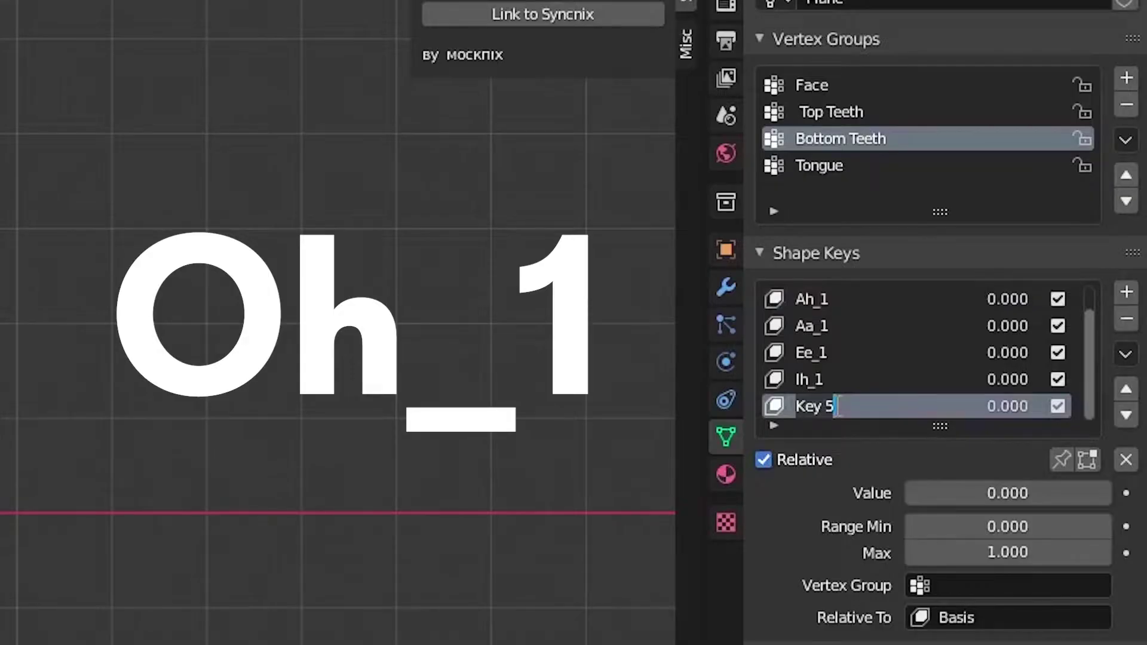
type("Oh_1")
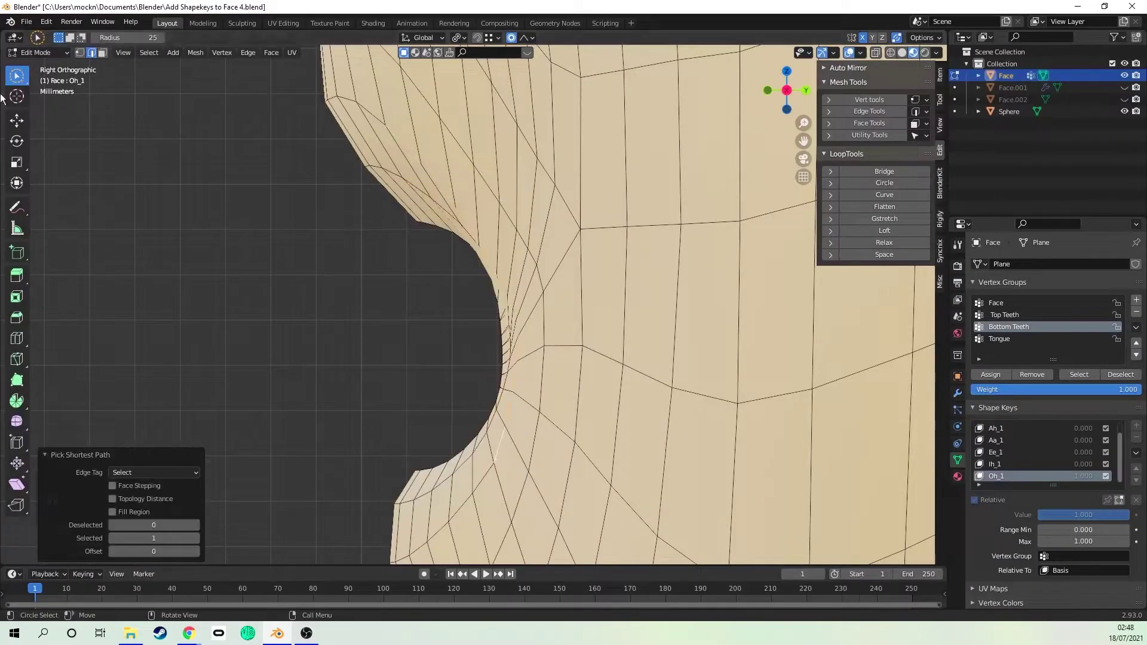
In the front view, shape the Oh_1 mouth into a round opening by moving the upper and lower lips along Z with proportional editing.
key("KP_1")
scroll(467, 290, "down", 3)
left_click(467, 264)
key("g")
key("z")
scroll(468, 263, "down", 6)
left_click(468, 251)
left_click(467, 384)
key("g")
key("z")
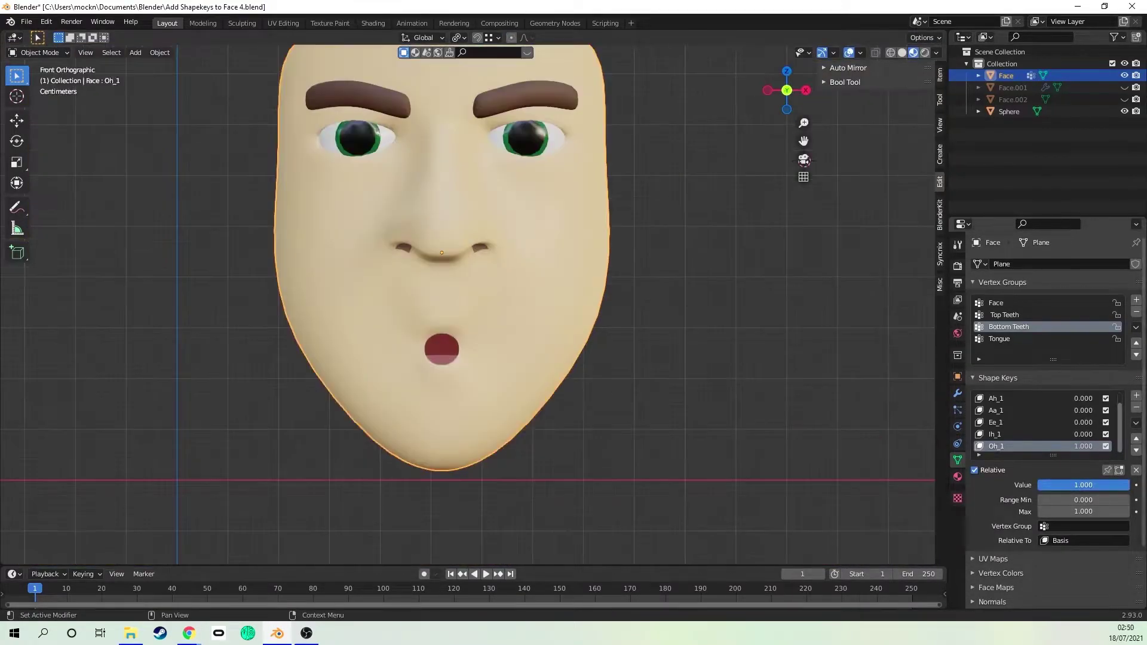
Set Oh_1 to about 0.699 and create a new shape key from that mix.
left_click_drag(1125, 485, 1100, 485)
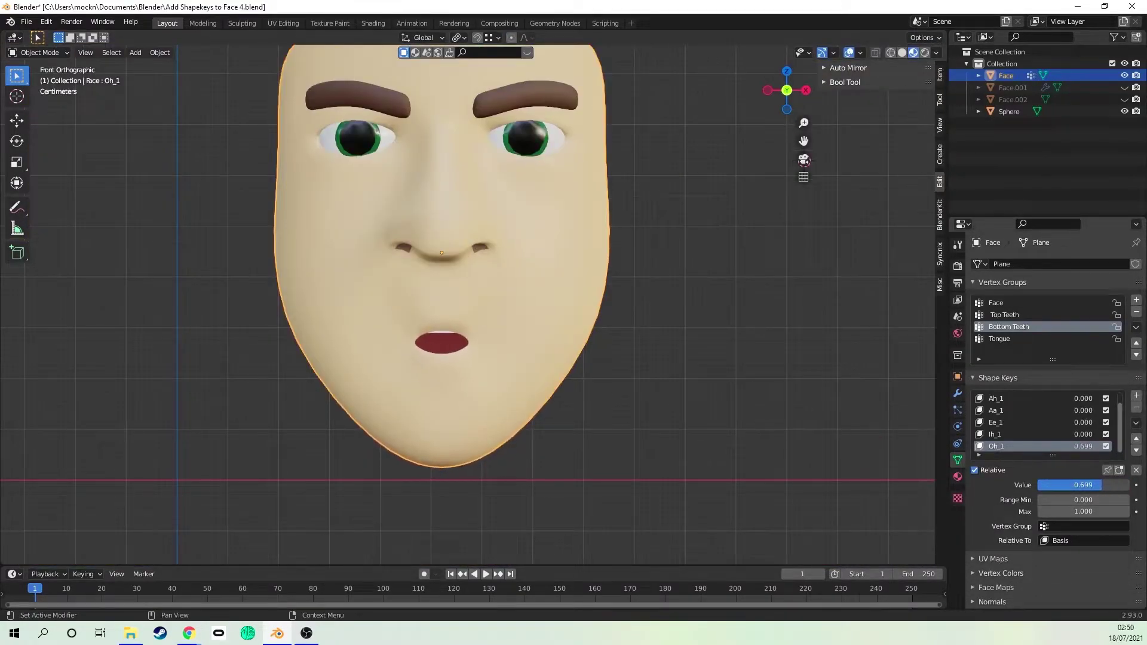
left_click(1136, 422)
left_click(1070, 439)
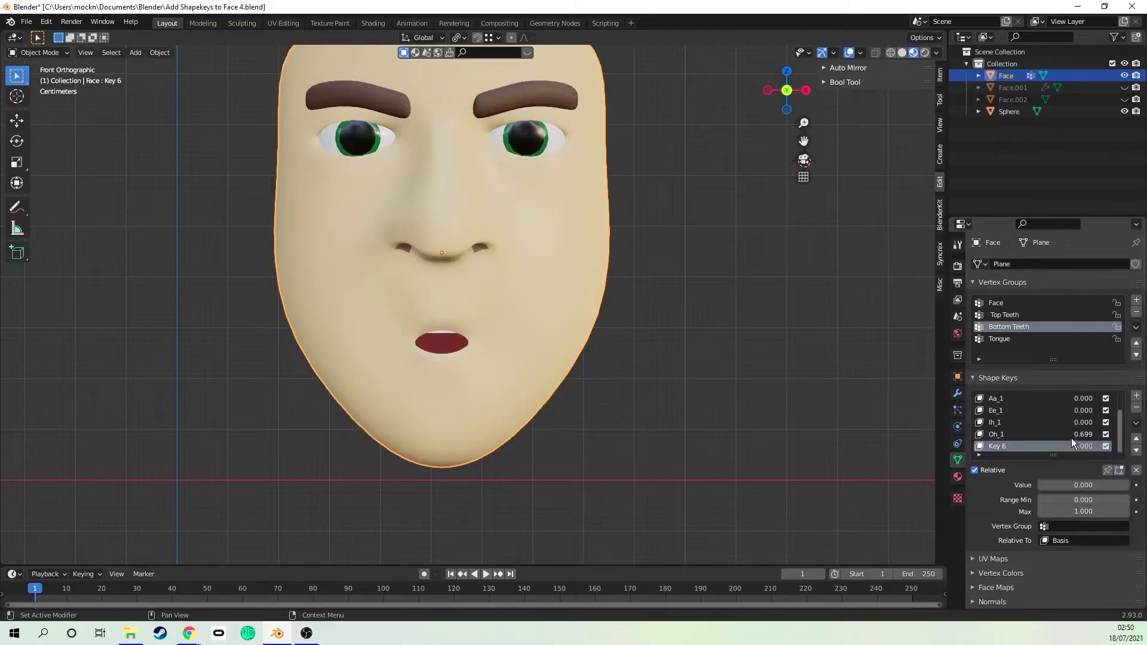
Reset Oh_1 to 0 and name the newly mixed shape key Ooh_1.
left_click(1081, 435)
left_click_drag(1091, 484, 1039, 483)
double_click(1017, 446)
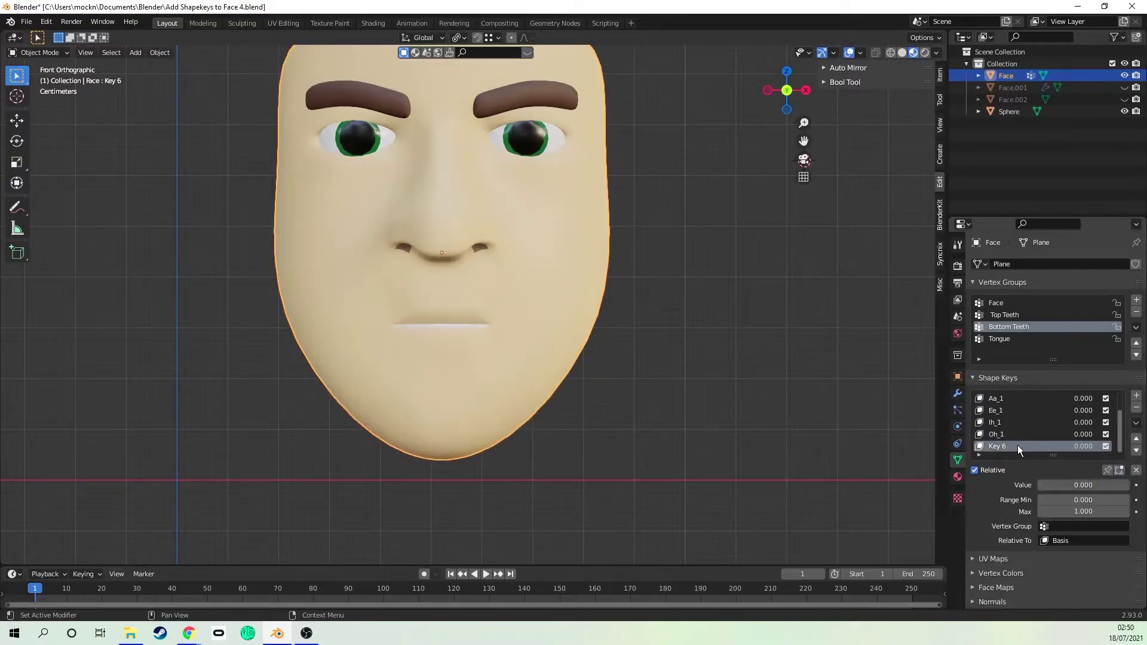
type("Ooh_1")
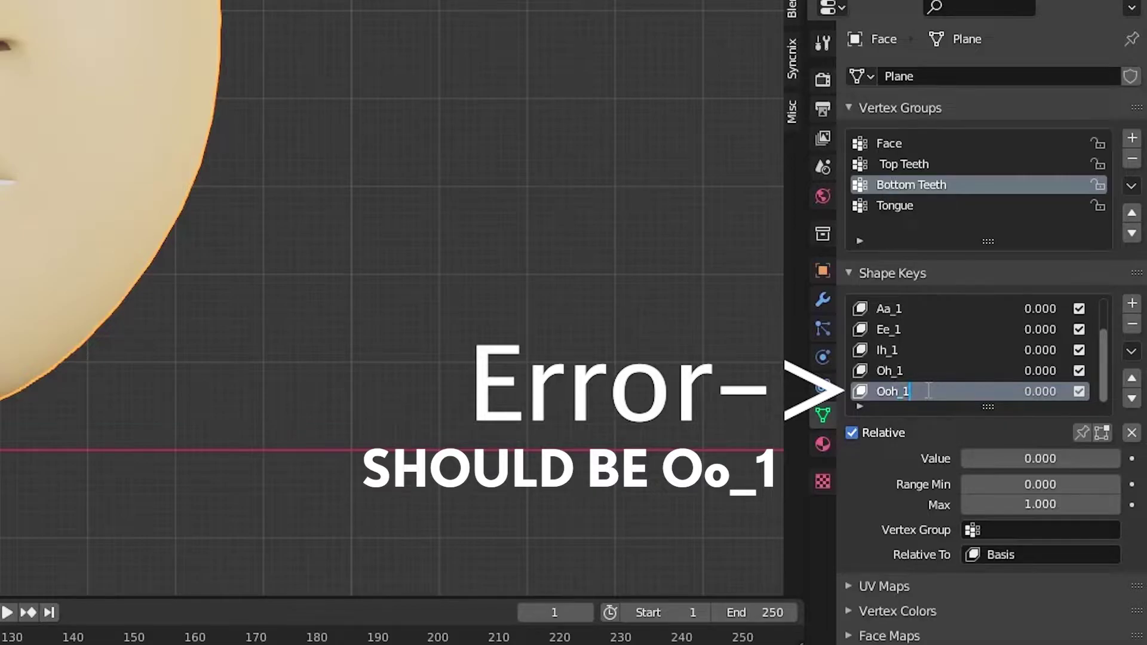
Save the file and set the Ooh_1 shape key's value to 1.
key("Return")
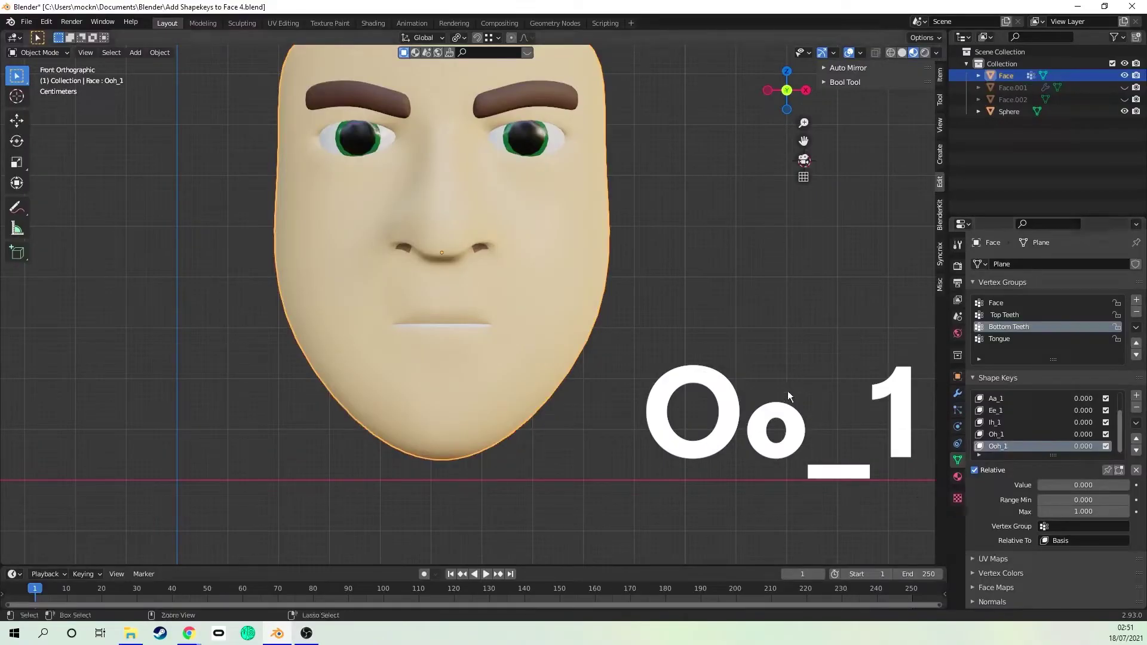
key("ctrl+s")
left_click(1077, 486)
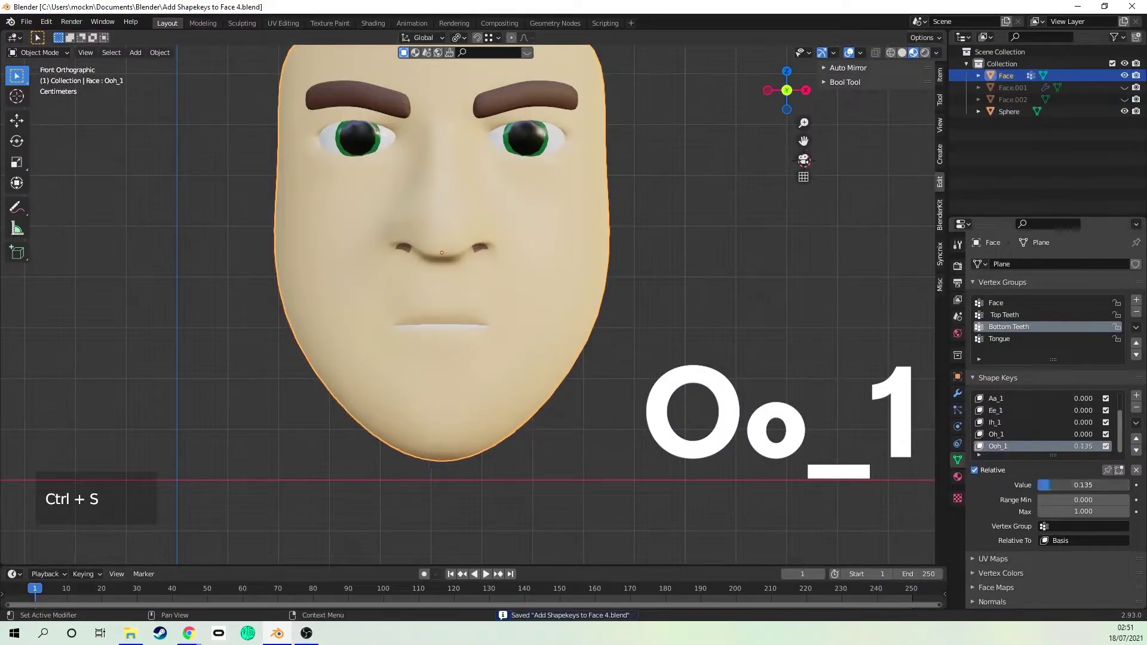
type("1")
key("Return")
Change the transform pivot point and scale the Ooh_1 mouth opening along Z with proportional editing.
scroll(464, 347, "up", 3)
key("Tab")
scroll(457, 359, "up", 1)
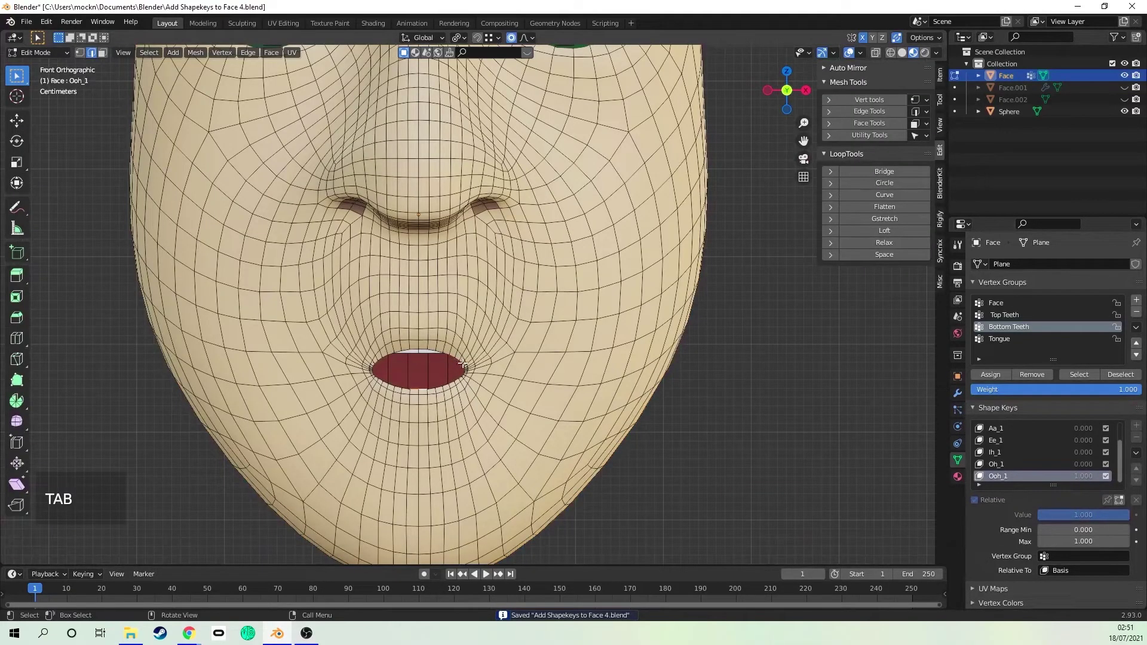
left_click(458, 38)
left_click(490, 68)
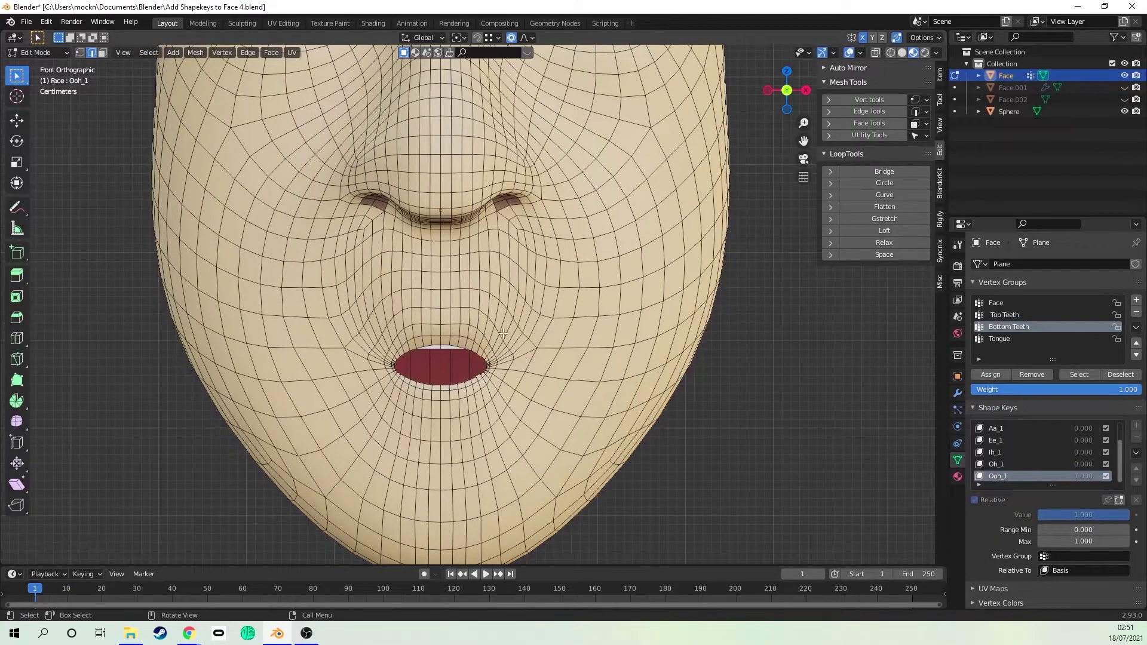
key("s")
key("z")
scroll(515, 354, "up", 8)
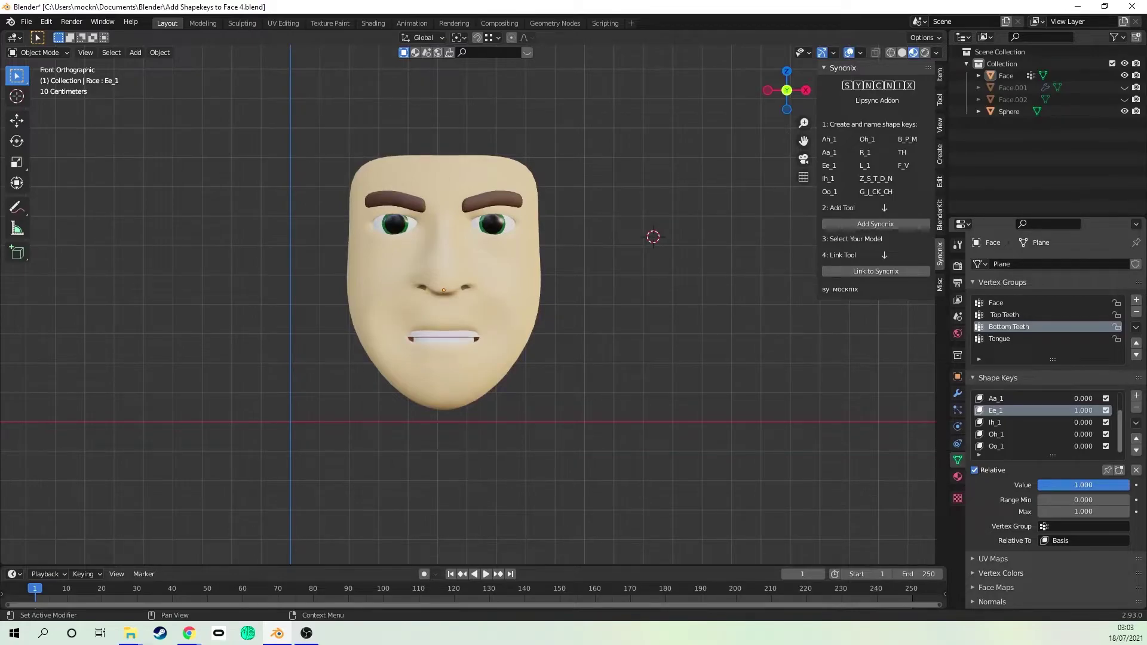
Set Ee_1 to about 0.763 and create a new shape key from that mix.
left_click_drag(1128, 484, 1096, 485)
left_click(1136, 423)
left_click(1092, 433)
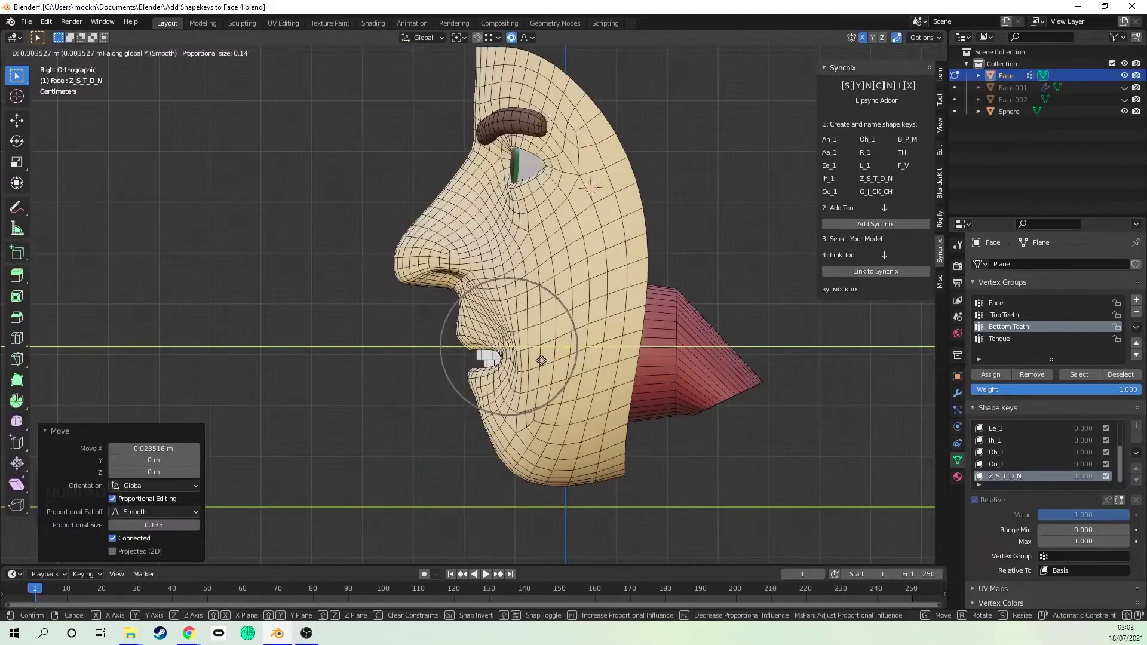
In the side view, move the mouth corners of Z_S_T_D_N along Y with proportional editing.
key("Return")
key("g")
scroll(567, 371, "up", 3)
scroll(568, 371, "down", 4)
right_click(568, 371)
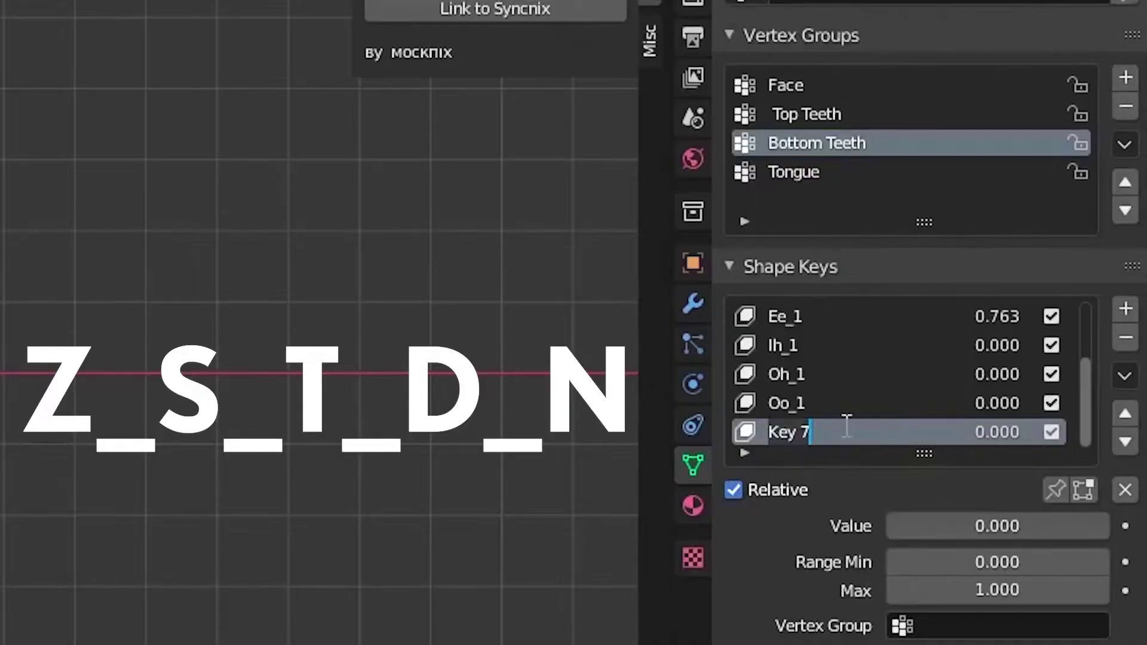
Name the newly mixed shape key Z_S_T_D_N and reset Ee_1 to 0.
type("Z_S_T_D_N")
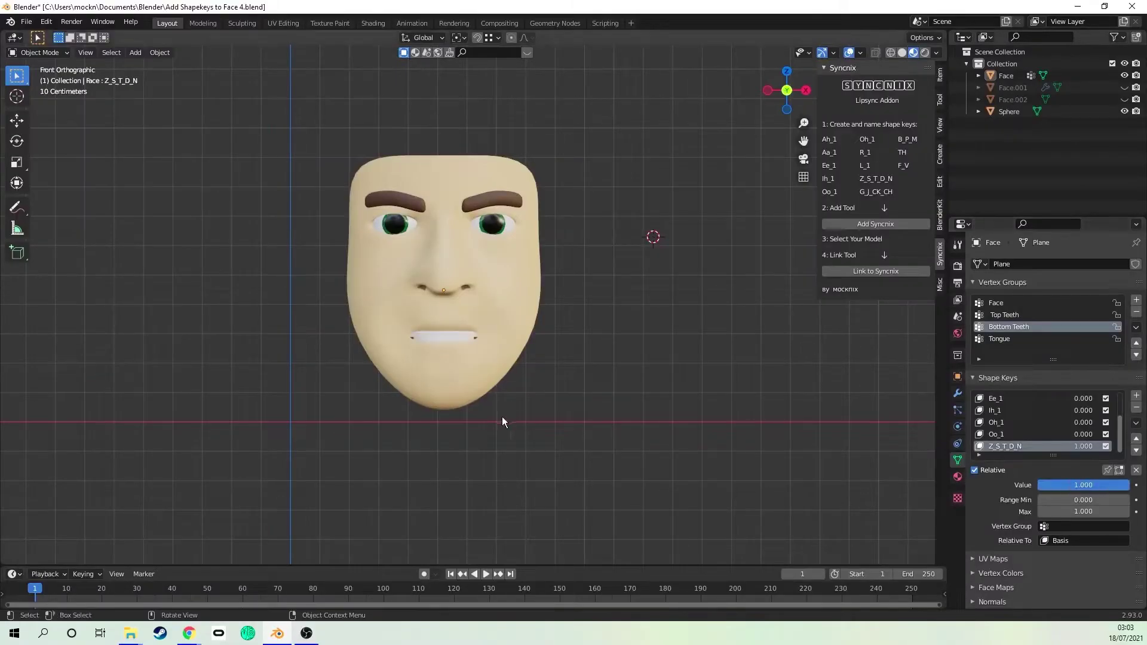
scroll(496, 418, "up", 3)
key("Tab")
middle_click_drag(511, 379, 496, 382)
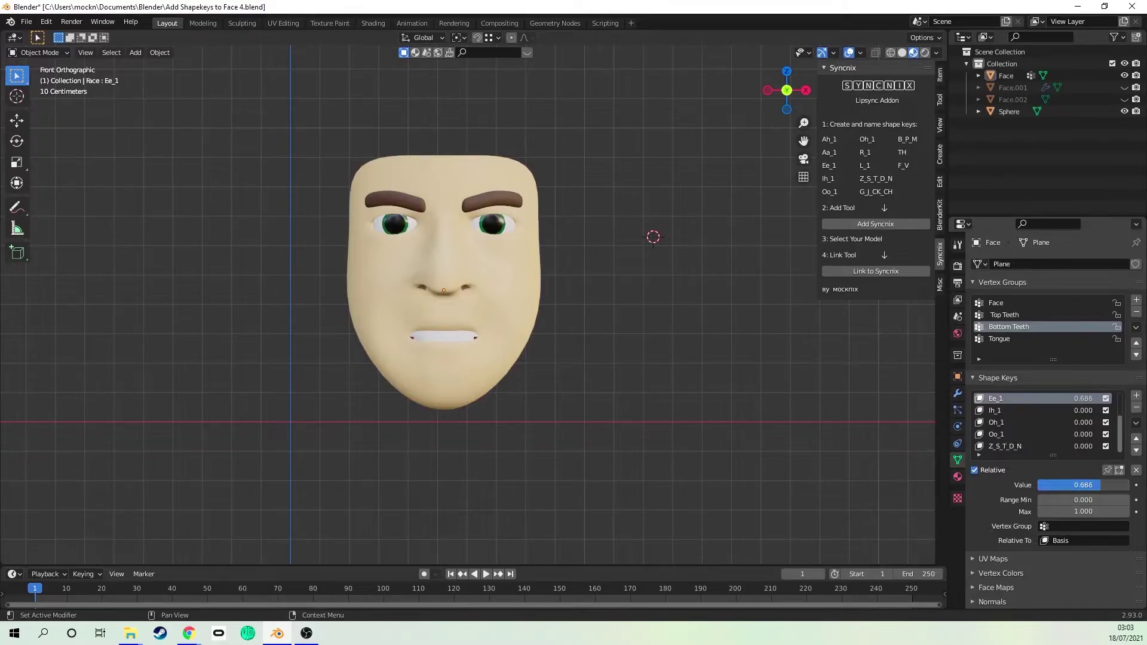
left_click_drag(1100, 485, 1038, 485)
Set Z_S_T_D_N to 0.9 and create a new shape key from that mix.
left_click_drag(1098, 484, 1106, 485)
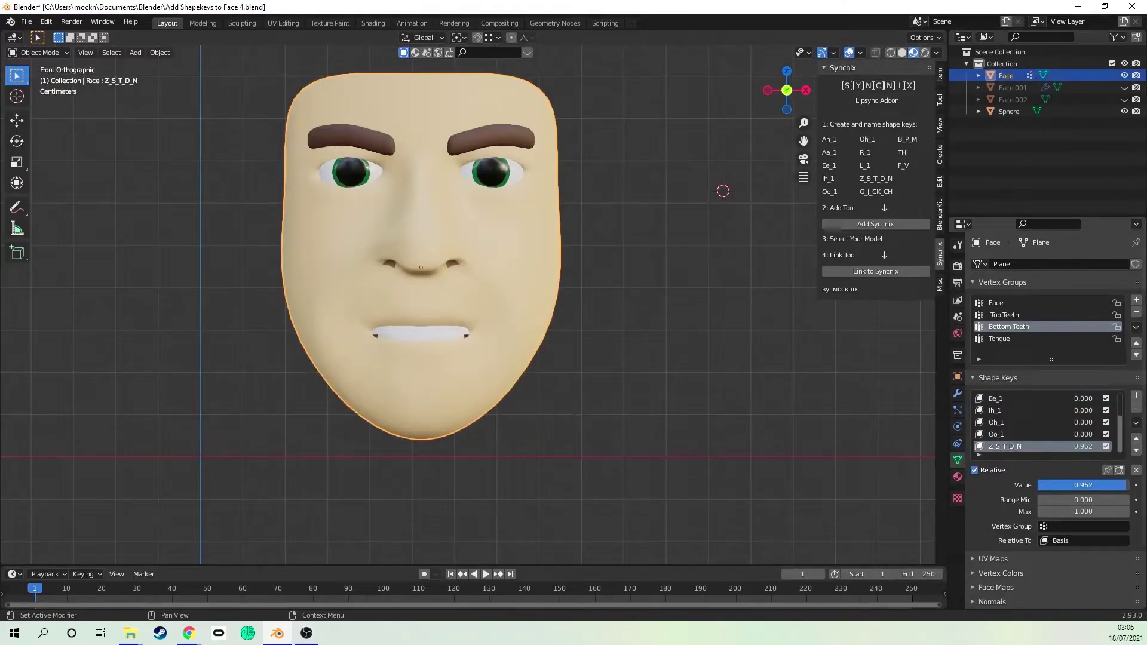
left_click(1106, 485)
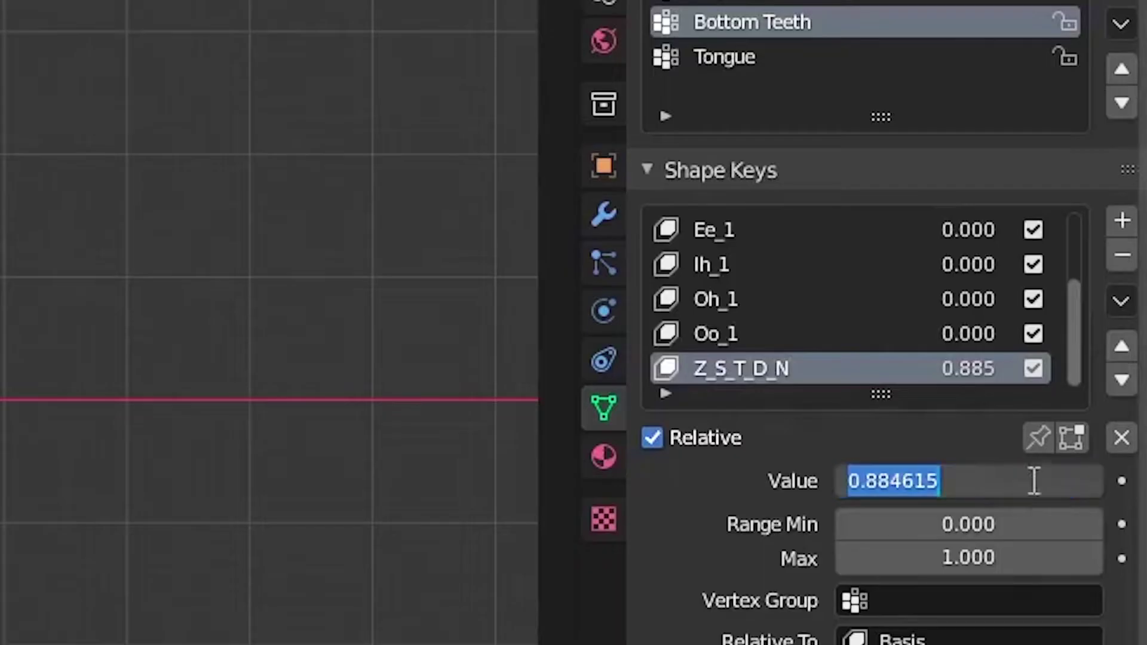
type("0.9")
key("Return")
left_click(1135, 422)
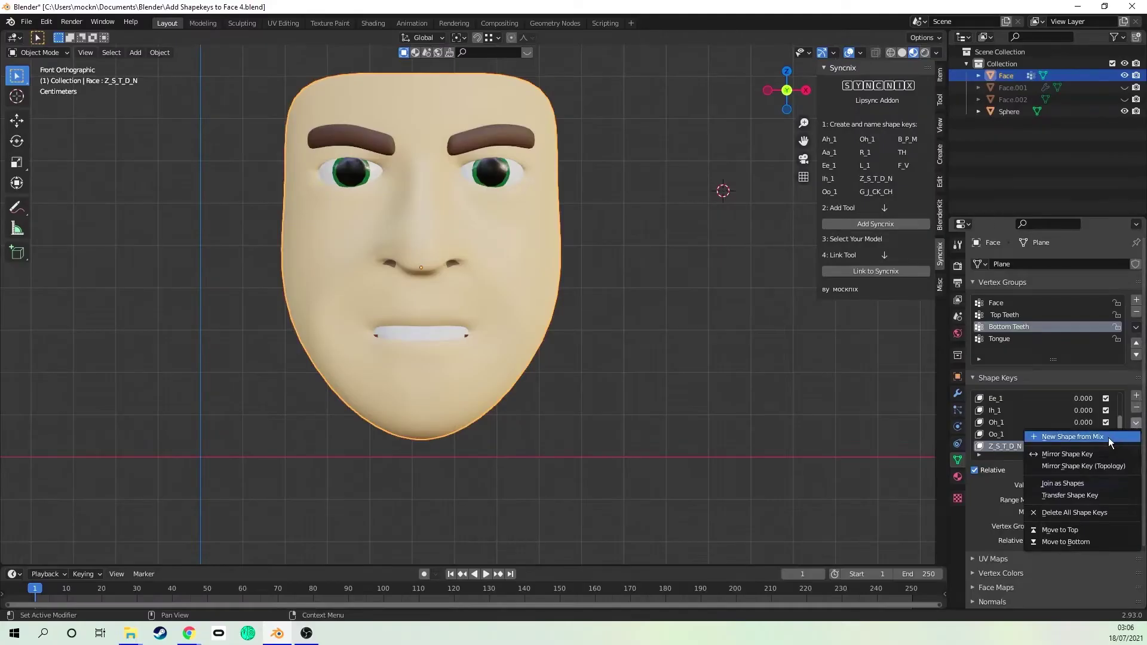
left_click(1108, 437)
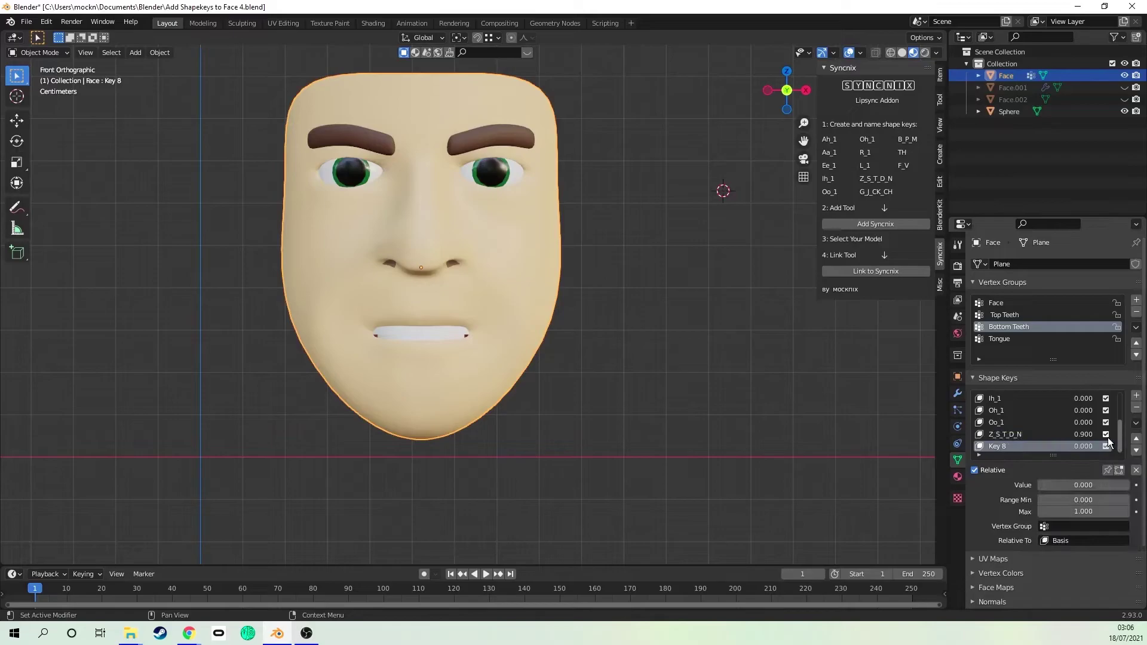
Reset Z_S_T_D_N to 0 and name the newly mixed shape key G_J_CK_CH.
left_click(1044, 435)
left_click_drag(1098, 484, 1025, 485)
left_click(1037, 449)
double_click(1004, 446)
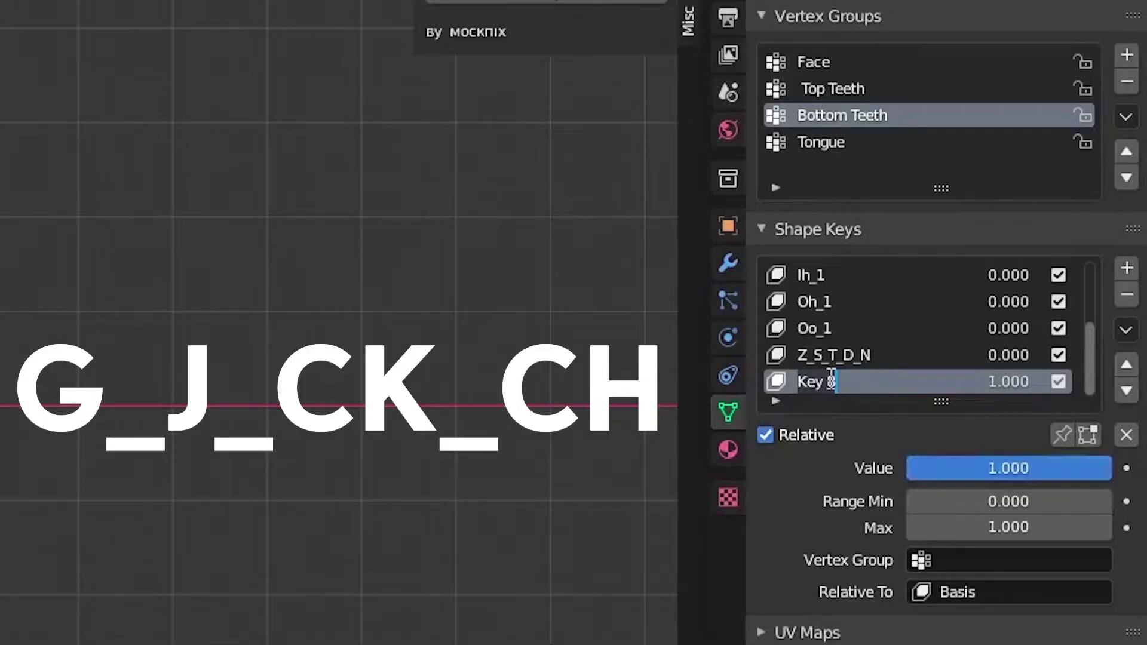
type("G_J_CK_CH")
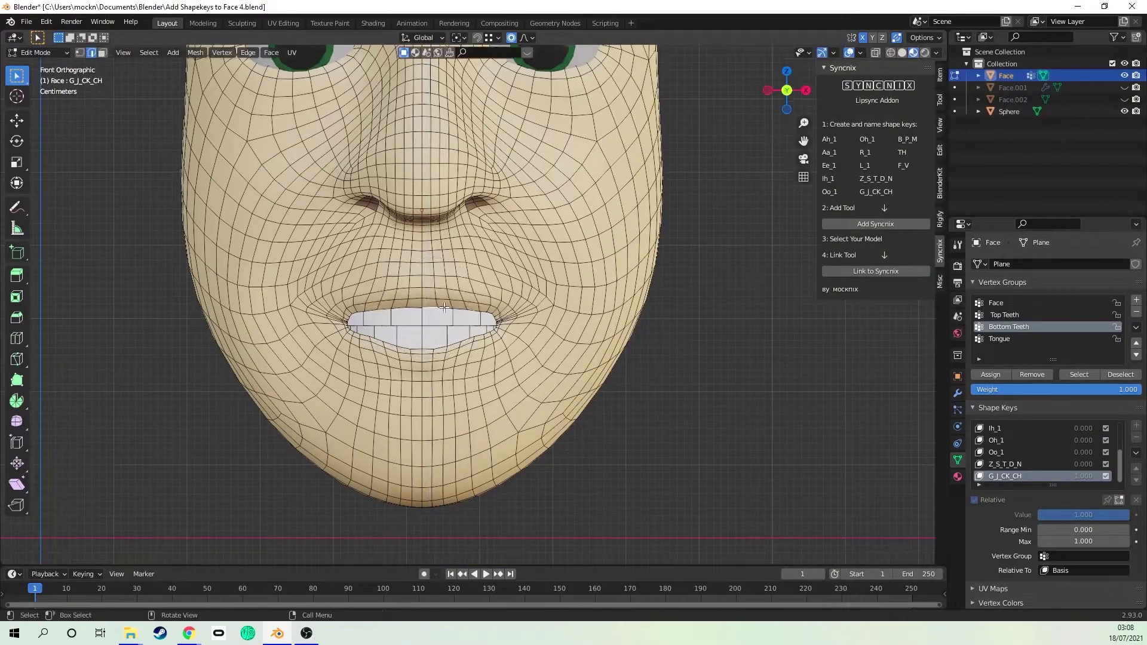
Shape the G_J_CK_CH mouth by moving the lip vertices with proportional editing, including a move along Y.
key("Tab")
key("Tab")
mouse_move(444, 308)
middle_mouse_down()
mouse_move(406, 310)
mouse_move(442, 299)
middle_mouse_up()
key("g")
left_click(517, 271)
key("g")
left_click(412, 322)
key("g")
key("y")
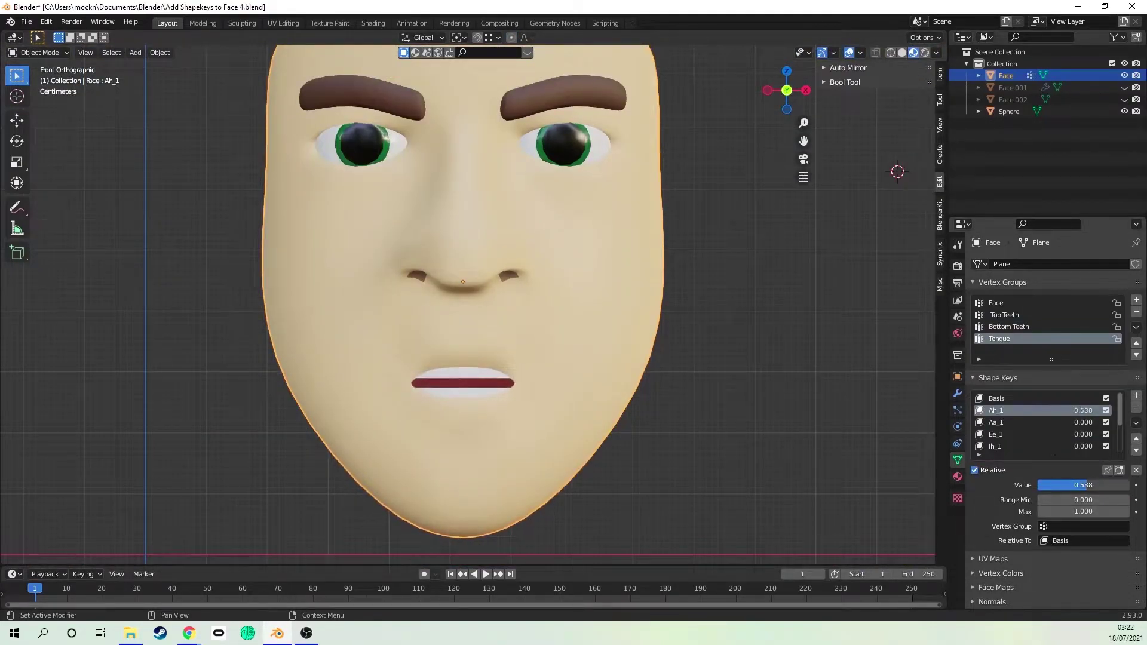
Create a new shape key from a partial Ah_1 value, reset Ah_1 to 0 and name the new key R_1.
left_click_drag(1085, 485, 1082, 485)
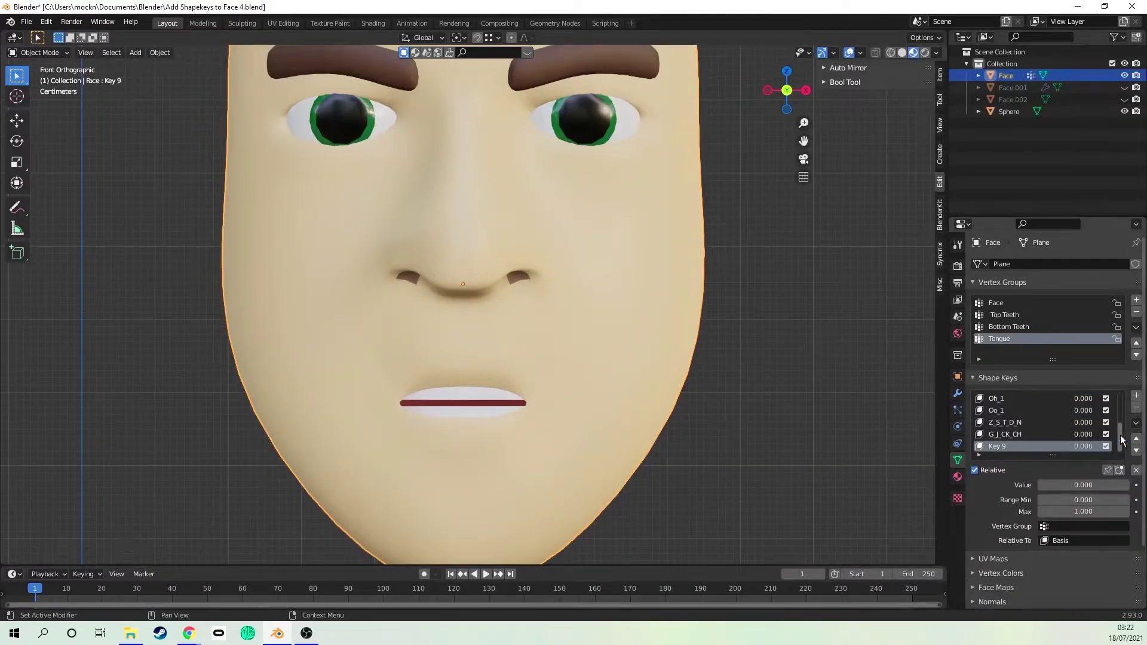
left_click_drag(1082, 485, 1039, 485)
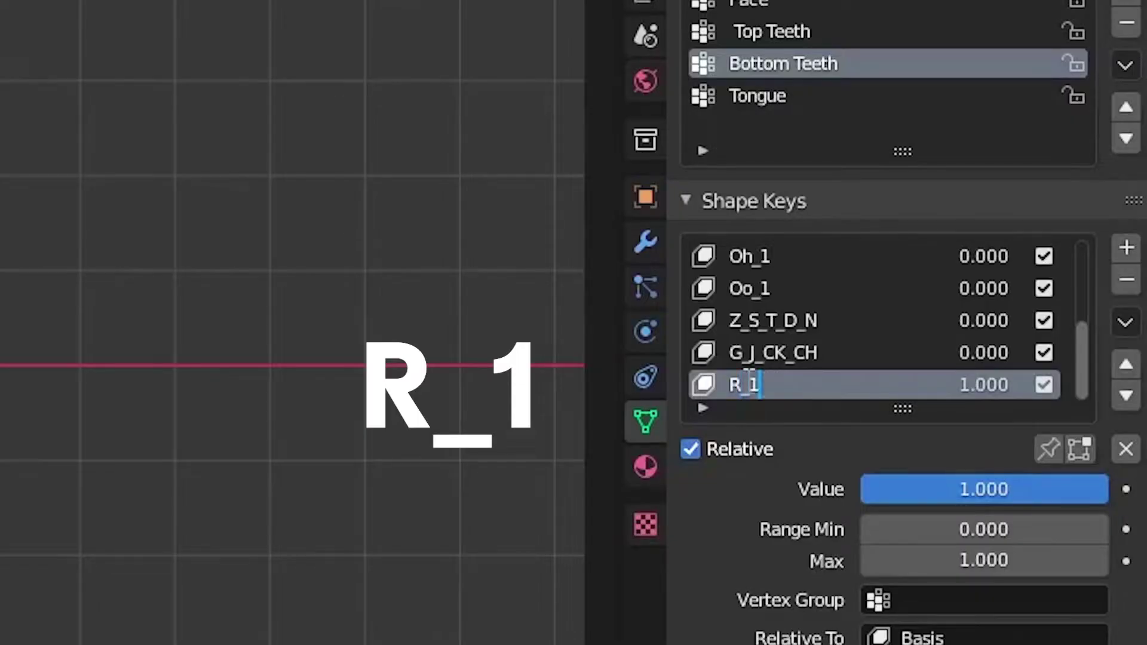
key("Return")
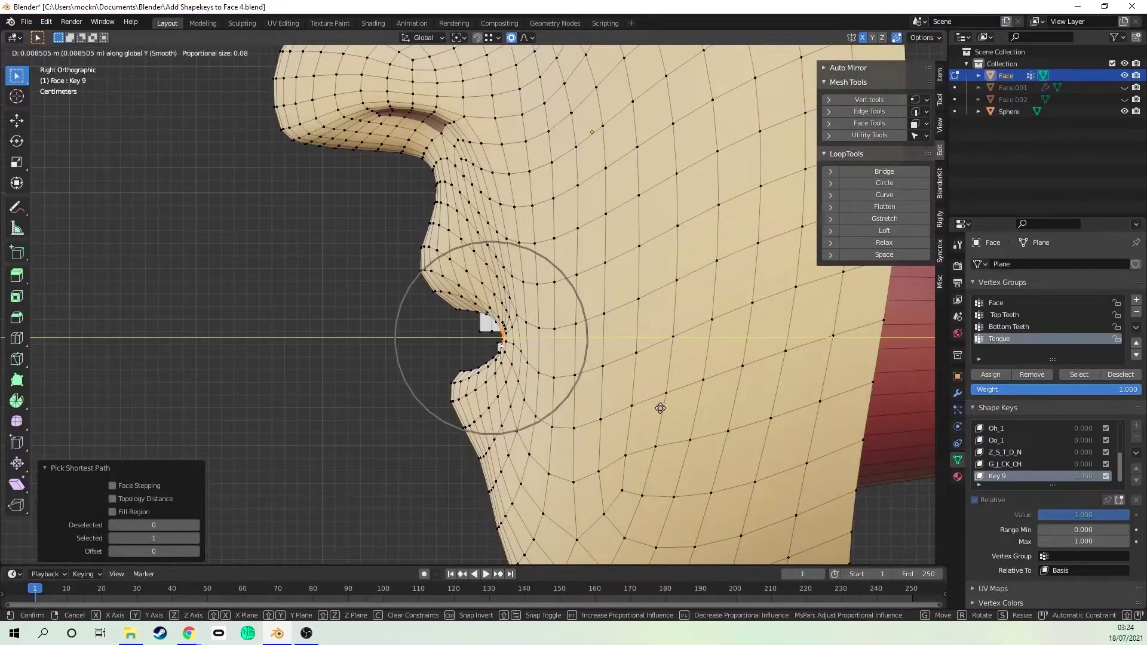
Move the R_1 shape's mouth corners back along Y with proportional editing in the side view, then return to the front view in Object Mode.
left_click(660, 404)
key("KP_1")
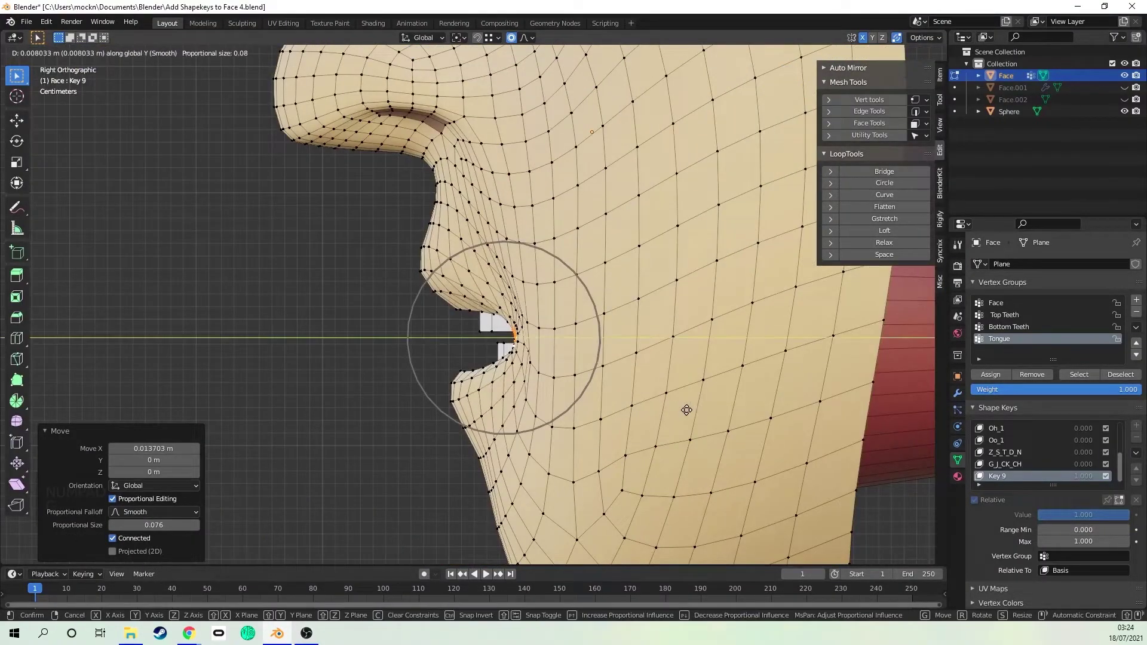
left_click(682, 410)
key("KP_1")
key("Tab")
scroll(618, 414, "down", 4)
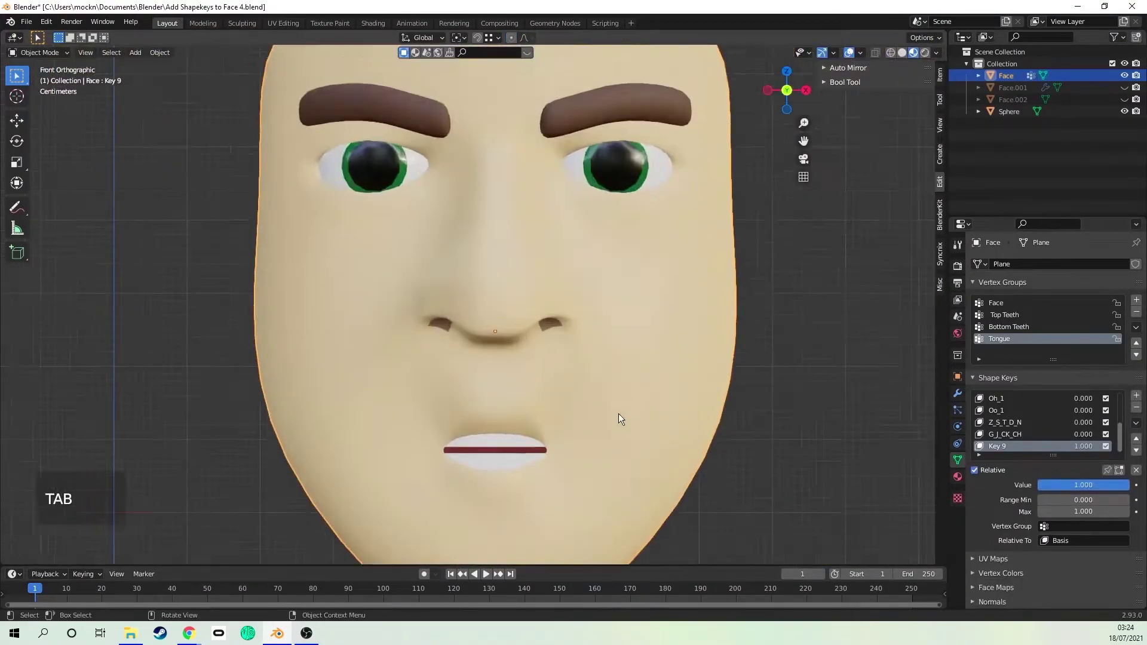
Move the Bottom Teeth vertex group slightly down along Z in the R_1 shape.
key("Tab")
left_click(1040, 326)
key("g")
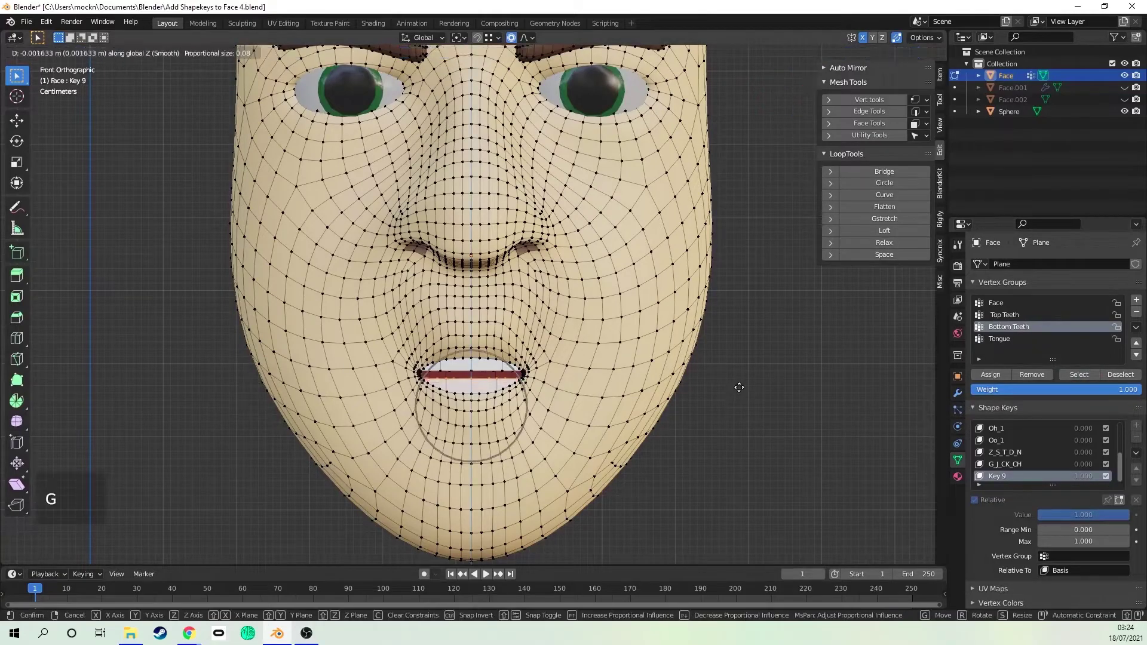
key("Tab")
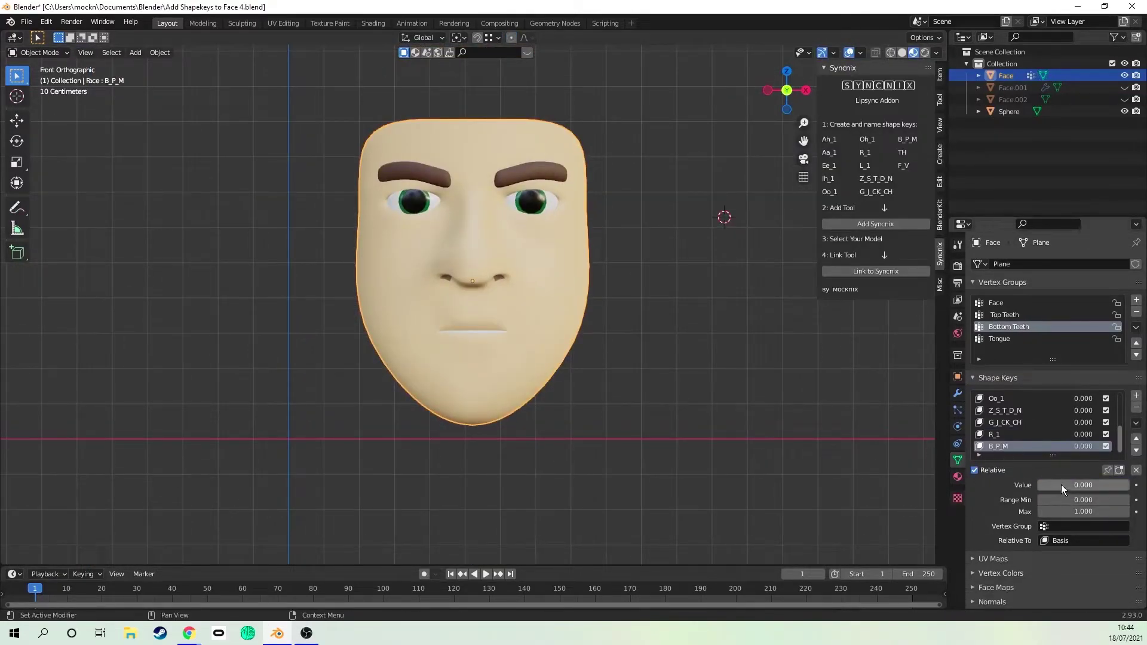
For the B_P_M shape, select the vertices along the lower lip's edge and move them inward along Y with a small proportional size.
left_click_drag(1110, 485, 1042, 485)
scroll(584, 392, "up", 3)
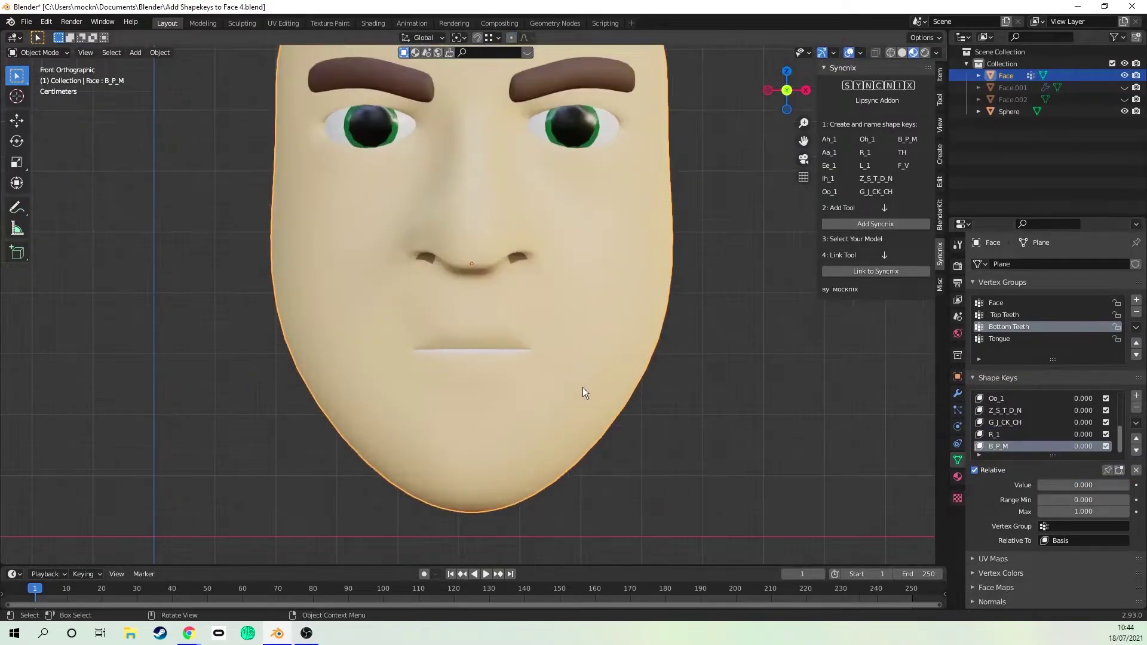
key("Tab")
scroll(582, 393, "up", 4)
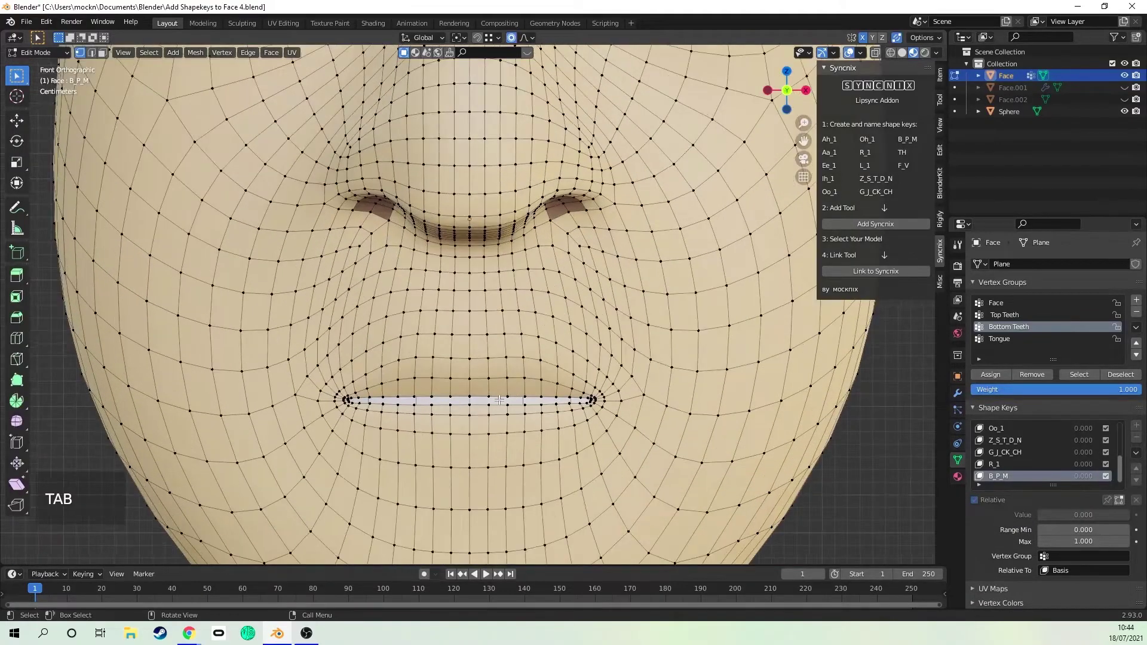
left_click(292, 368, "ctrl")
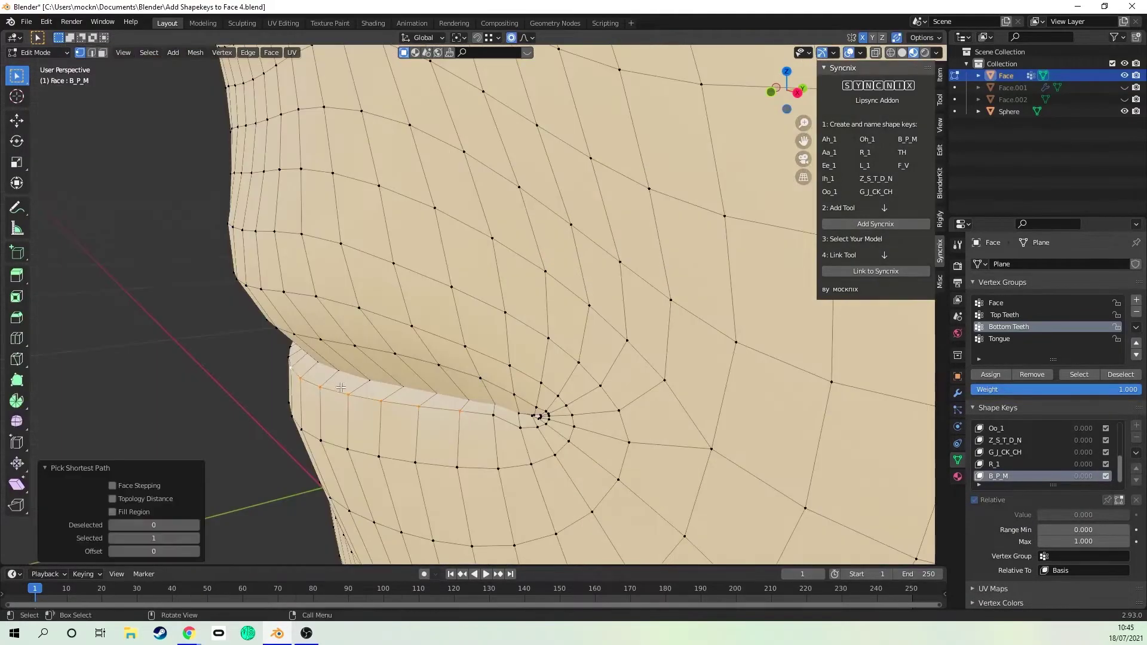
key("g")
key("y")
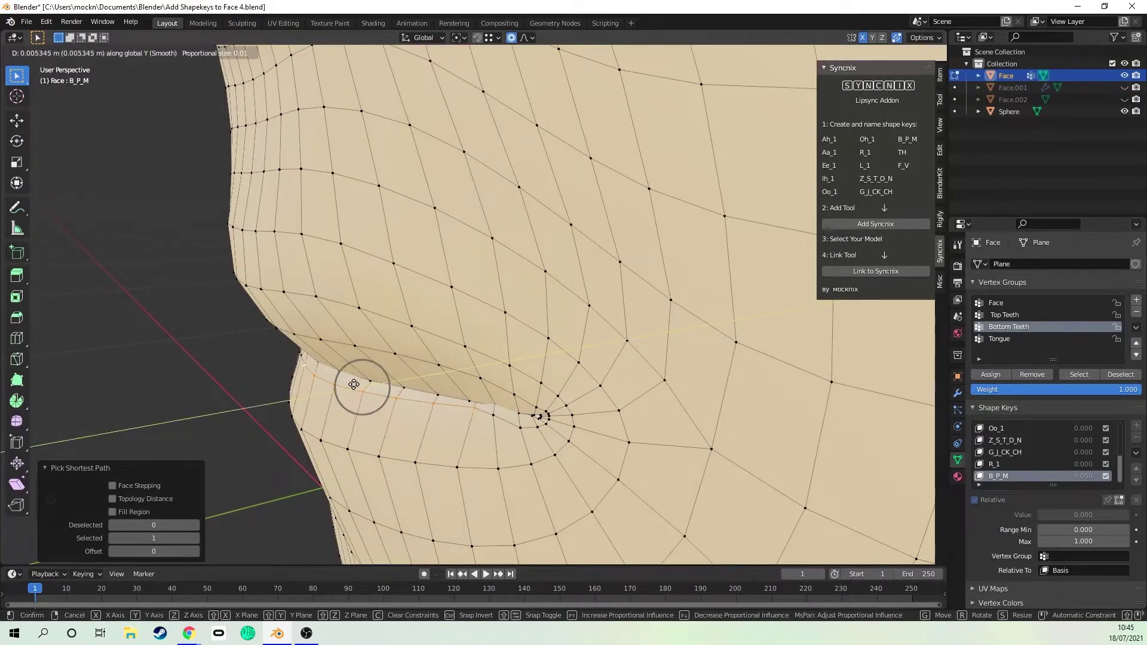
left_click(358, 384)
left_click(455, 462)
middle_click_drag(455, 462, 477, 462)
left_click(313, 442, "ctrl")
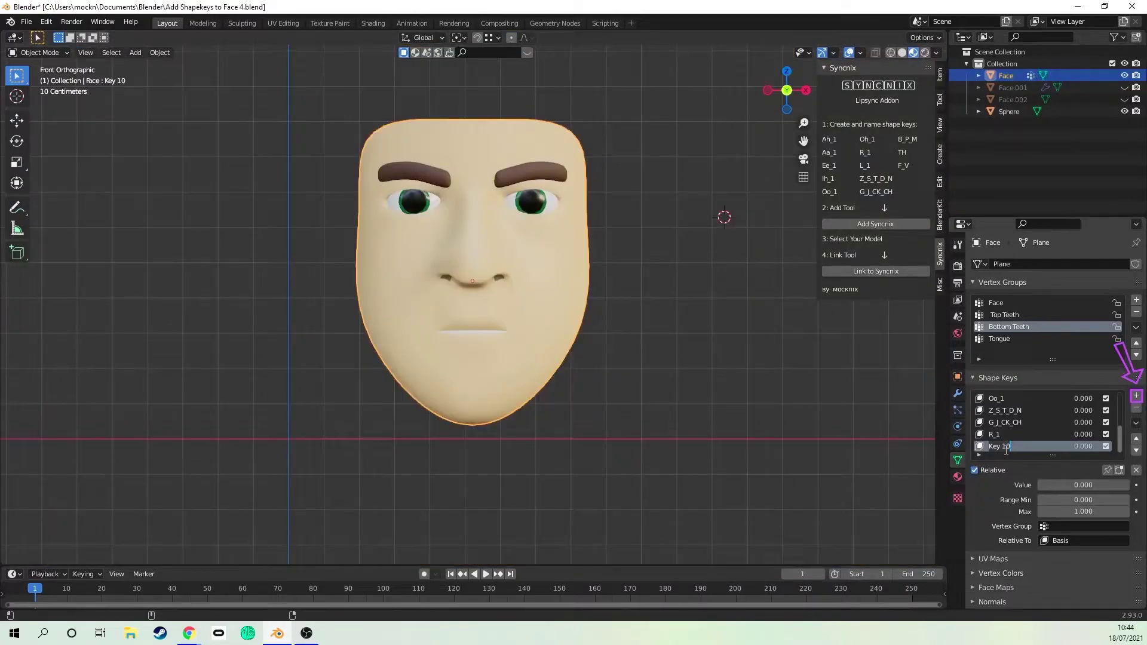
Name the new shape key B_P_M and complete the inward Y move of its lower lip edge.
type("B")
type("_P_M")
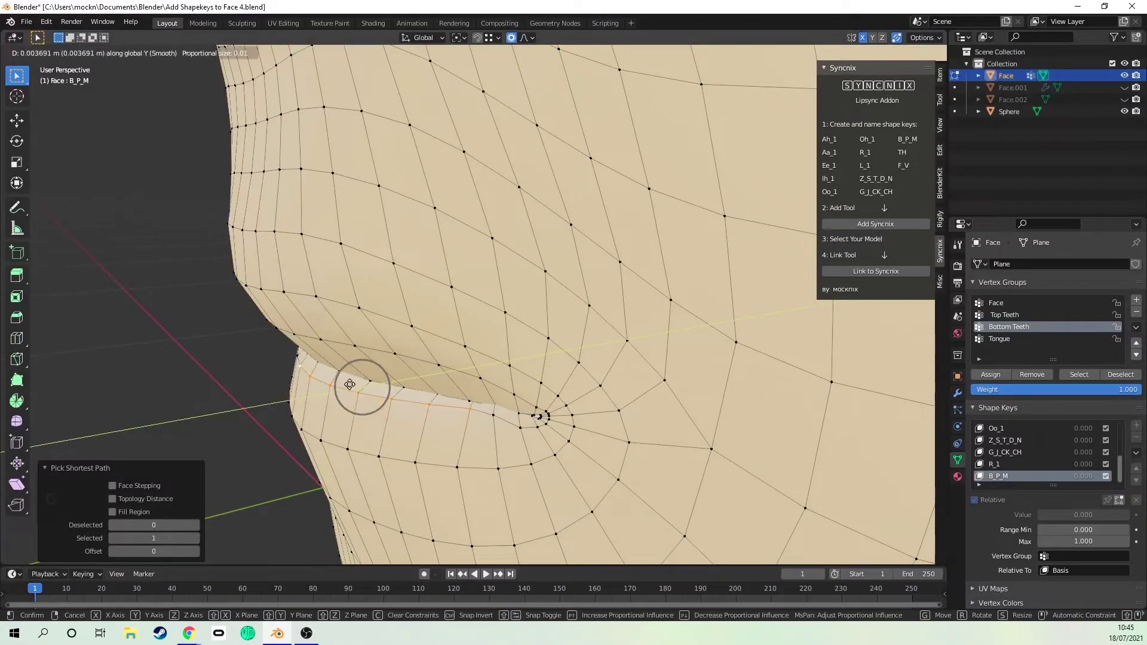
left_click(427, 432)
middle_click_drag(455, 462, 606, 410)
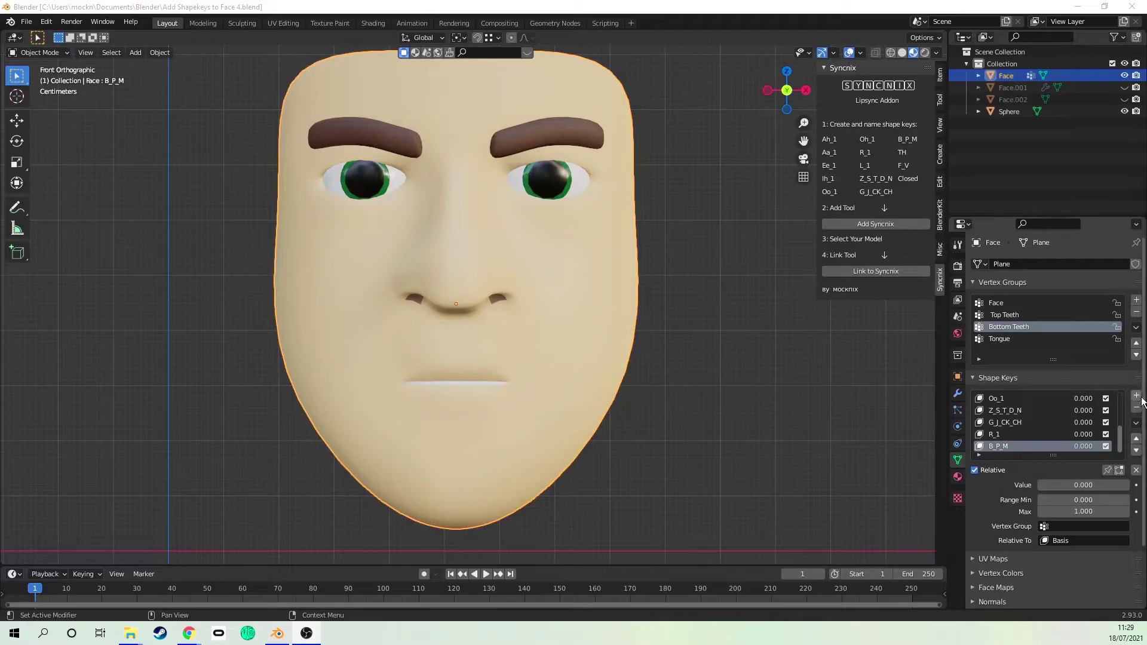
Add a new shape key and name it Th_1.
left_click(1136, 396)
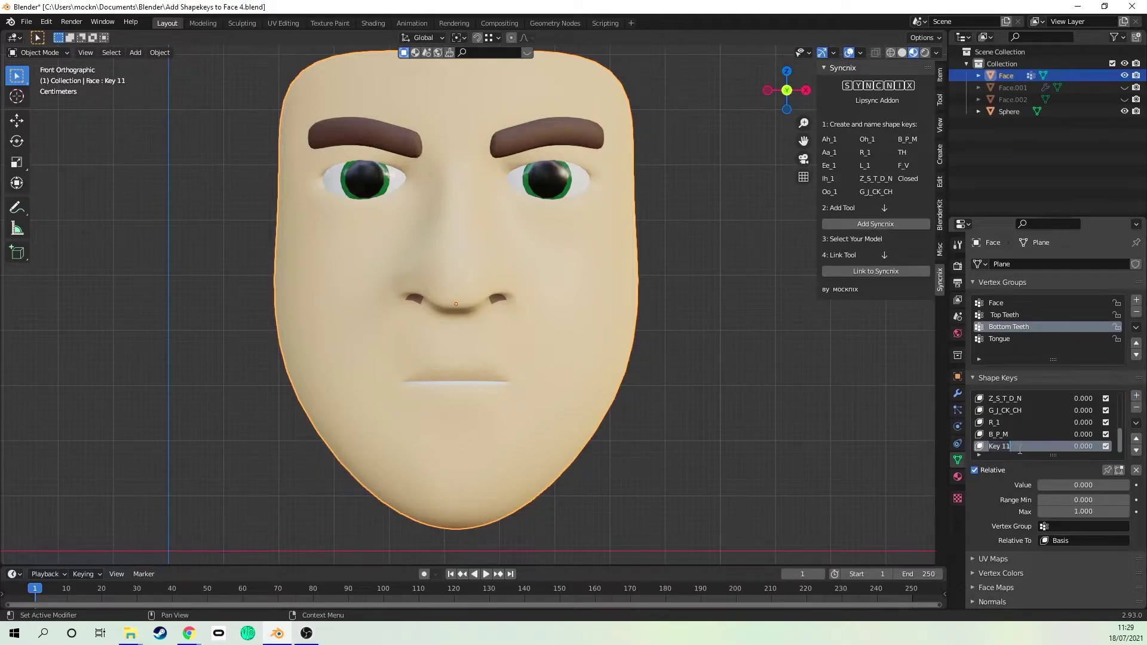
type("Th_1")
scroll(1044, 443, "up", 4)
scroll(1045, 443, "down", 4)
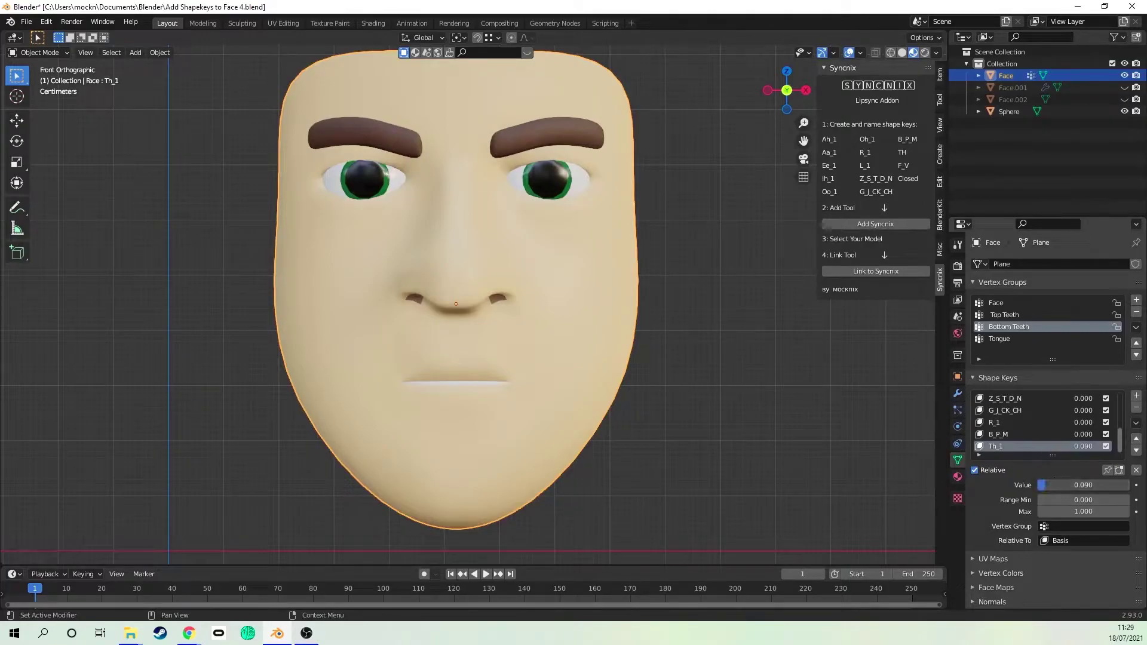
In the Th_1 shape, lower the bottom lip area along Z to open the mouth and raise the middle of the tongue about 0.021 m.
key("Tab")
scroll(480, 415, "up", 5)
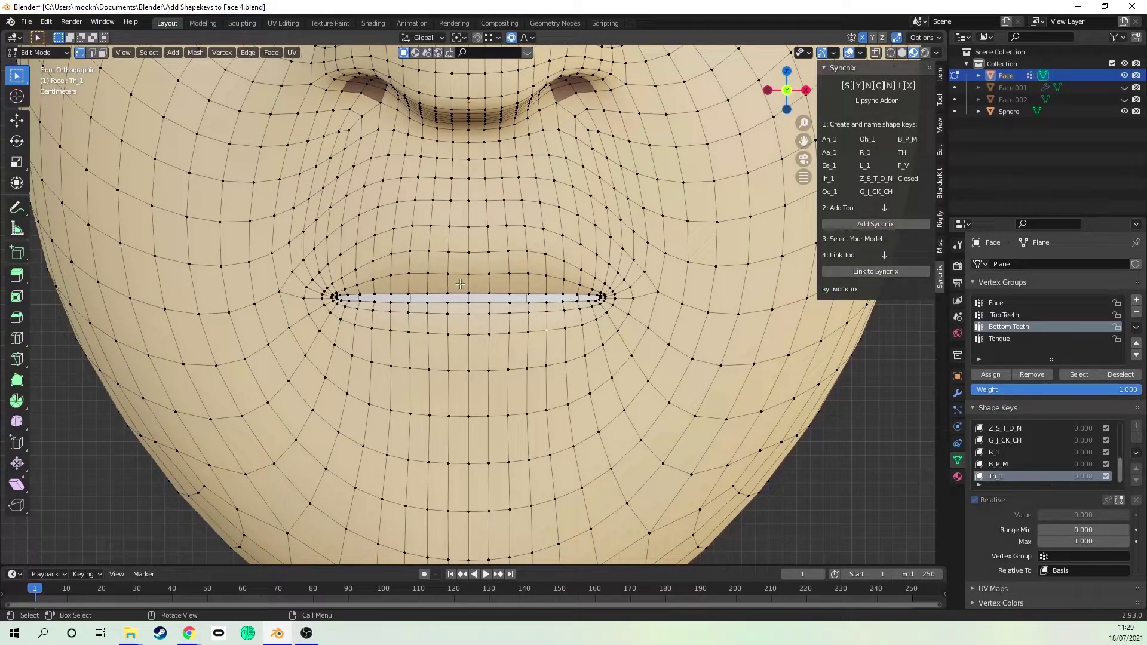
key("g")
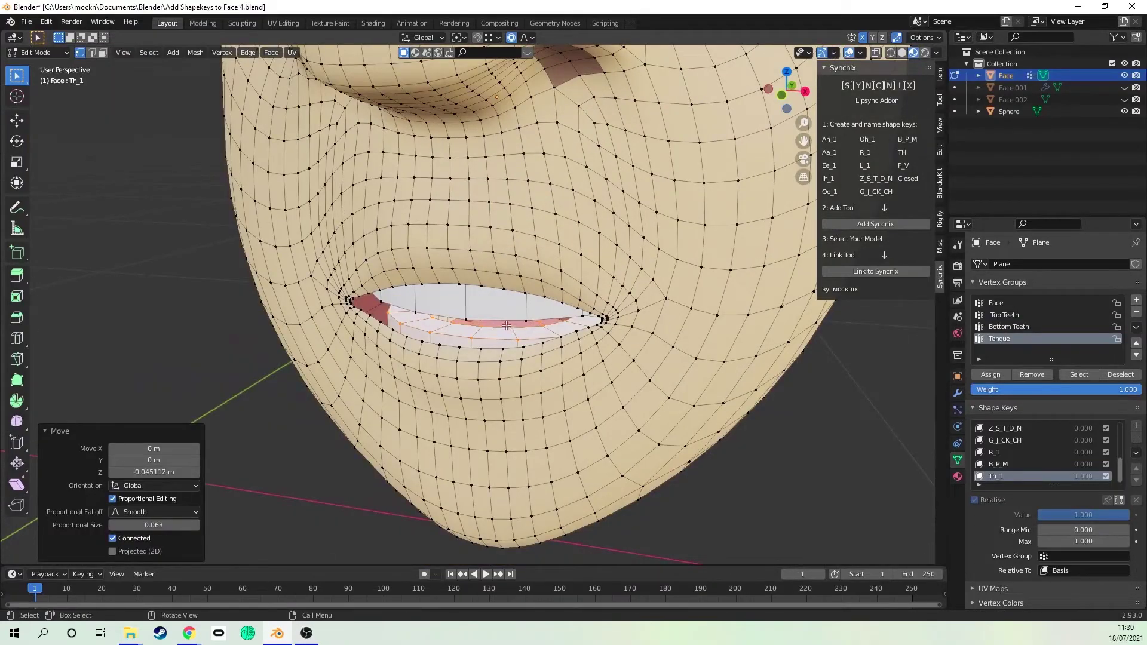
scroll(506, 324, "down", 2)
middle_click_drag(506, 324, 537, 334)
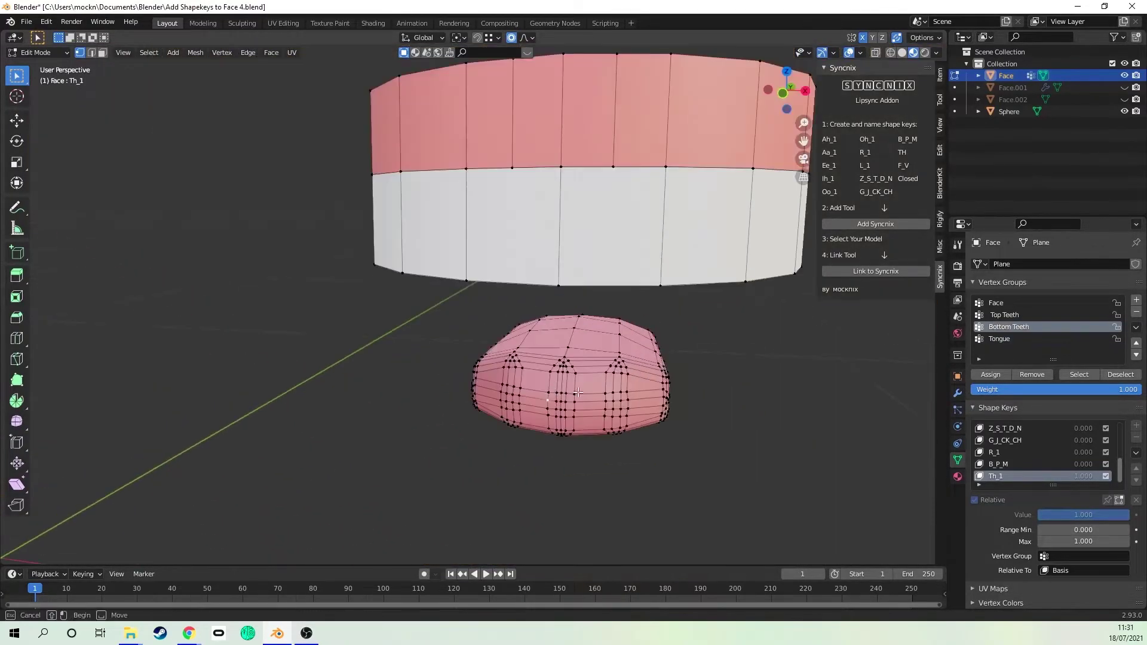
key("g")
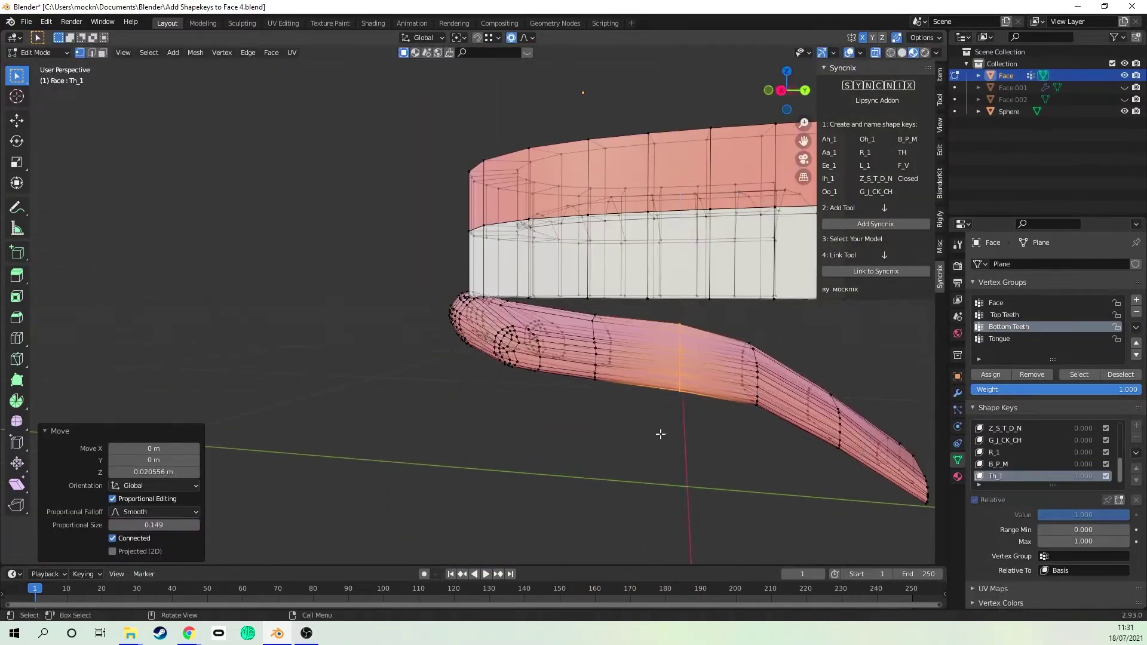
left_click(651, 412)
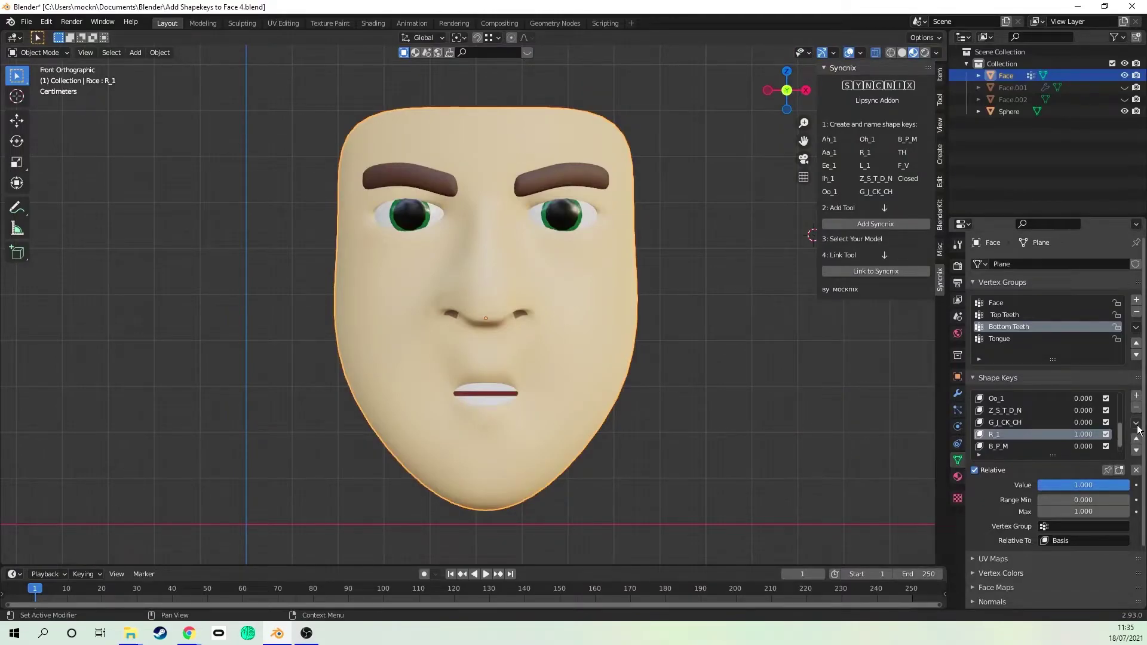
Create a new shape key from the current mix with R_1 at full value, and select R_1 again.
left_click(1137, 425)
left_click(1076, 435)
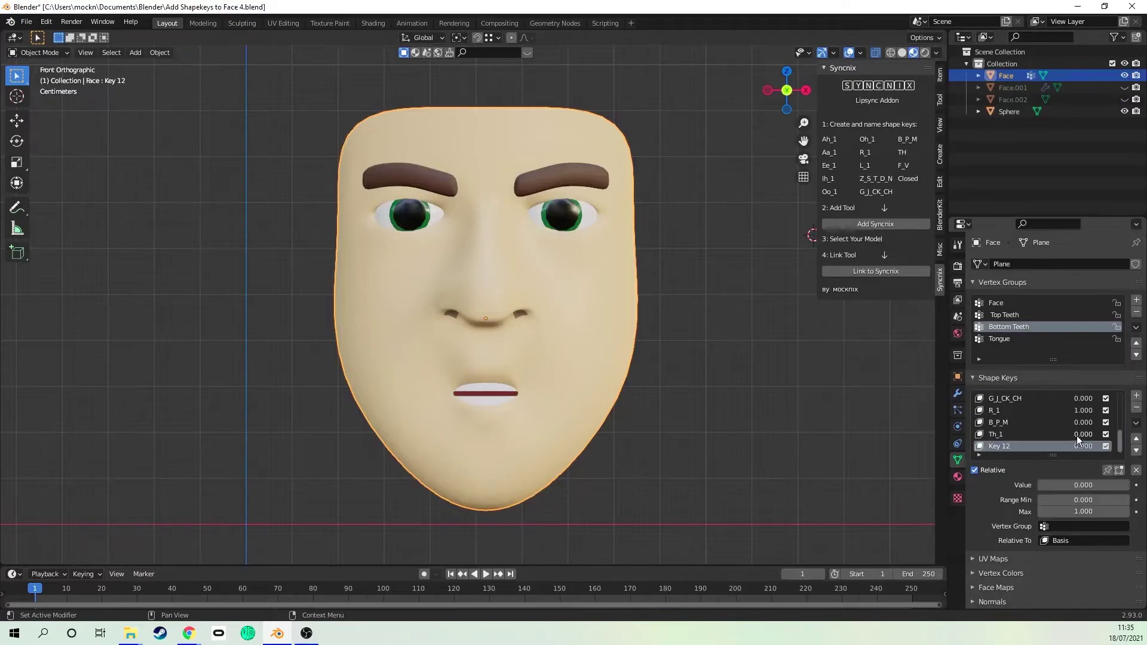
left_click(1019, 410)
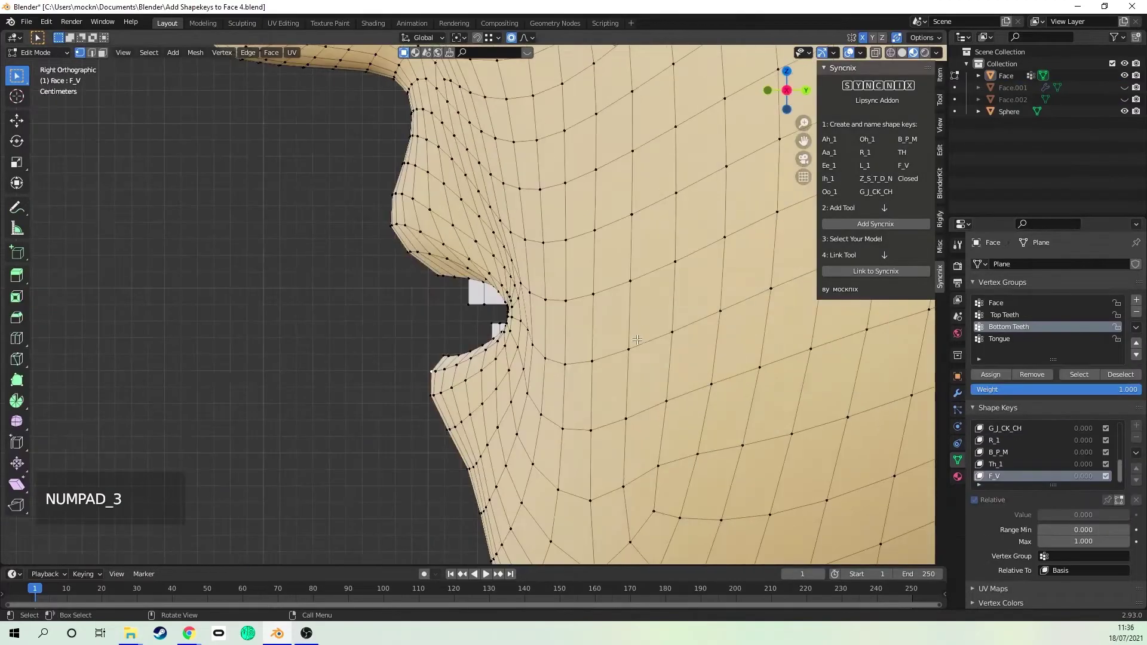
Name the new shape key F_V and, in the side view, move its lower lip vertices inward along Y and up along Z.
key("g")
left_click(650, 304)
key("g")
key("y")
left_click(688, 292)
key("g")
key("z")
left_click(689, 274)
middle_click_drag(547, 337, 679, 343)
double_click(1013, 476)
type("F")
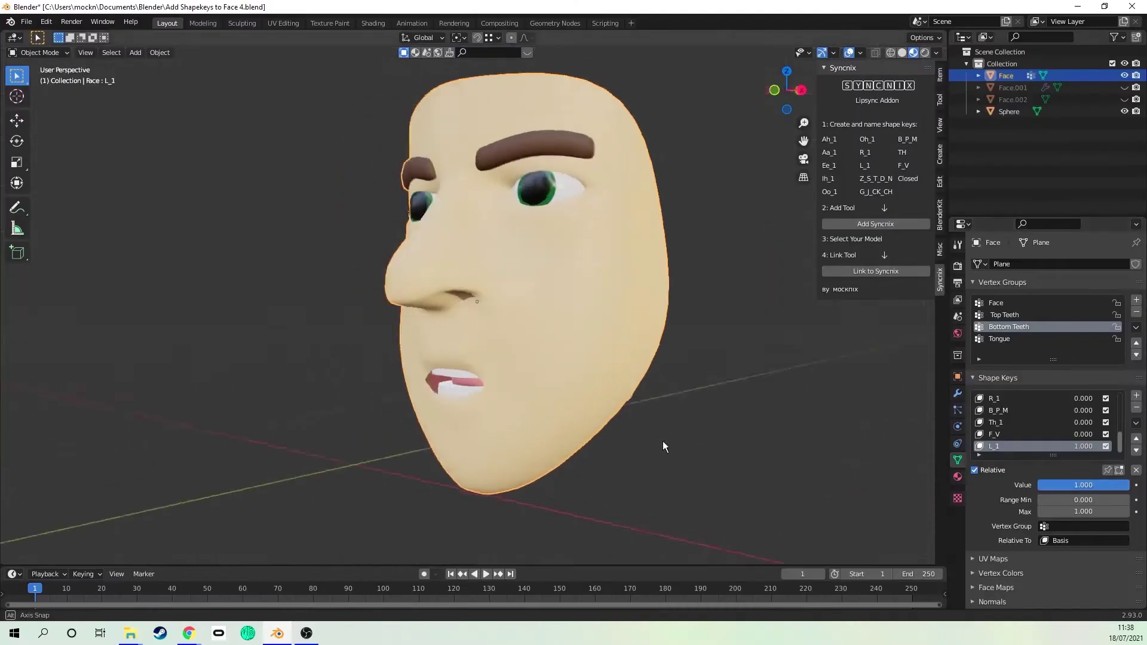
Create a new shape key from the current mix with Ah_1 at 0.615 and name it L_1.
middle_click_drag(675, 442, 791, 444)
key("Tab")
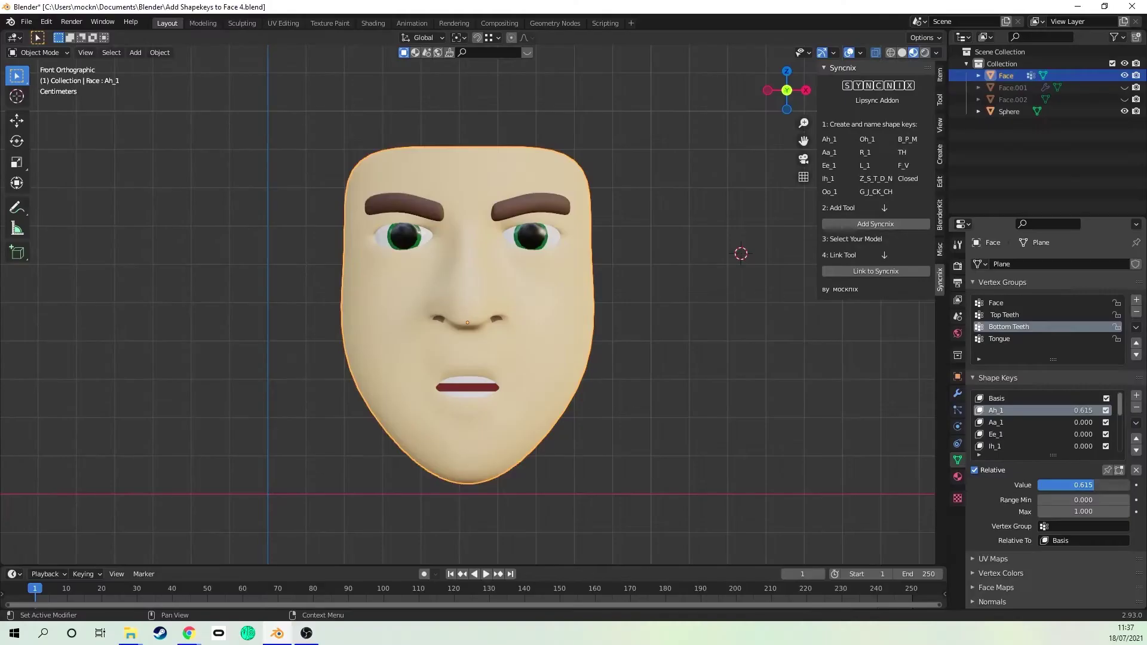
left_click(1135, 424)
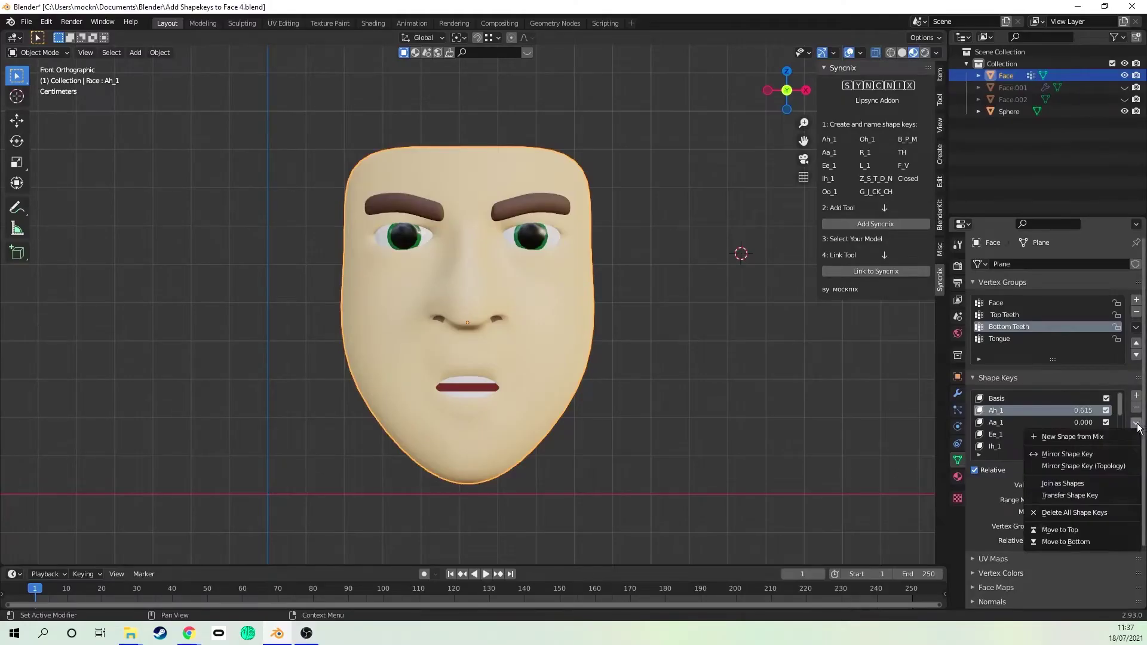
left_click(1102, 436)
type("L_")
type("1")
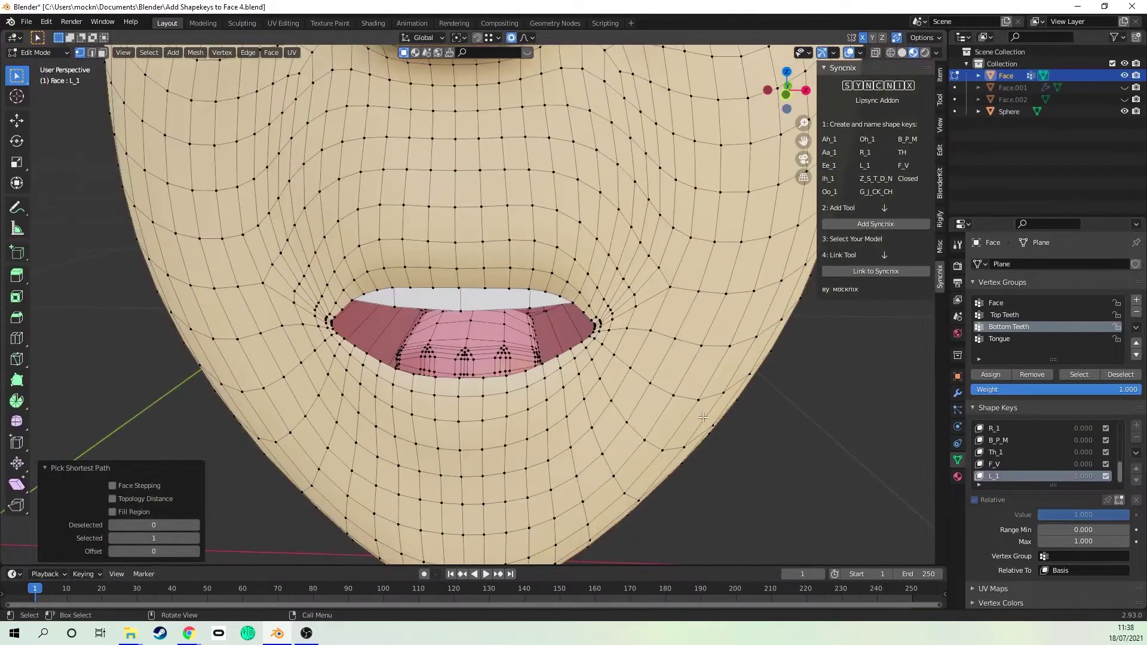
In the L_1 shape, raise the tongue tip along Z by about 0.05 m with proportional editing.
key("g")
key("z")
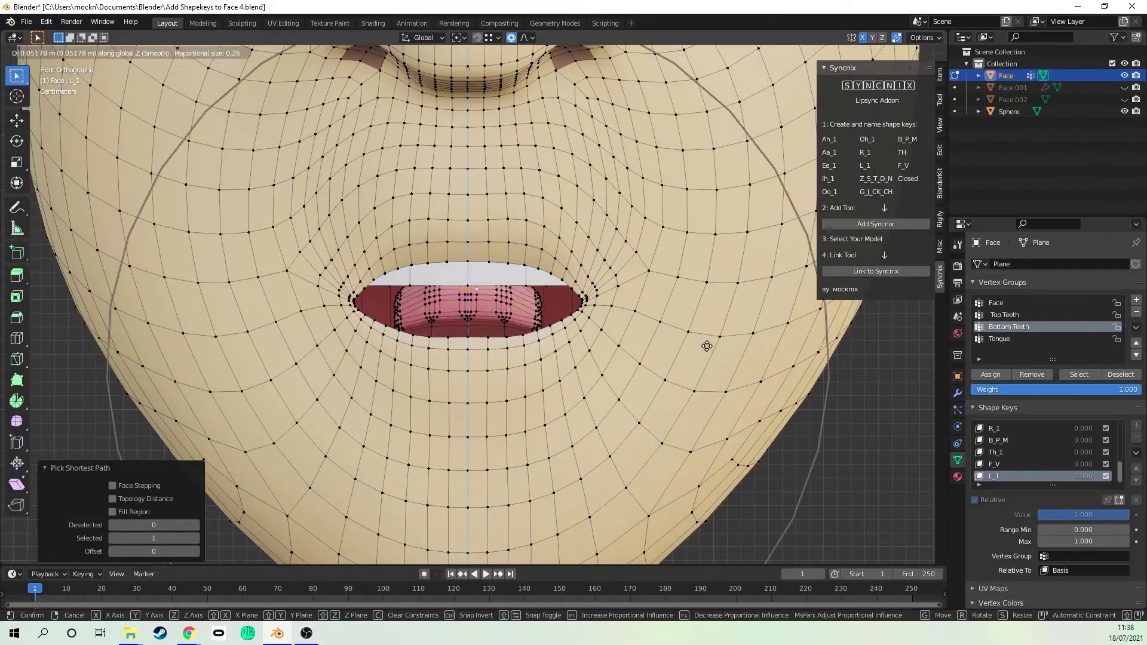
key("Tab")
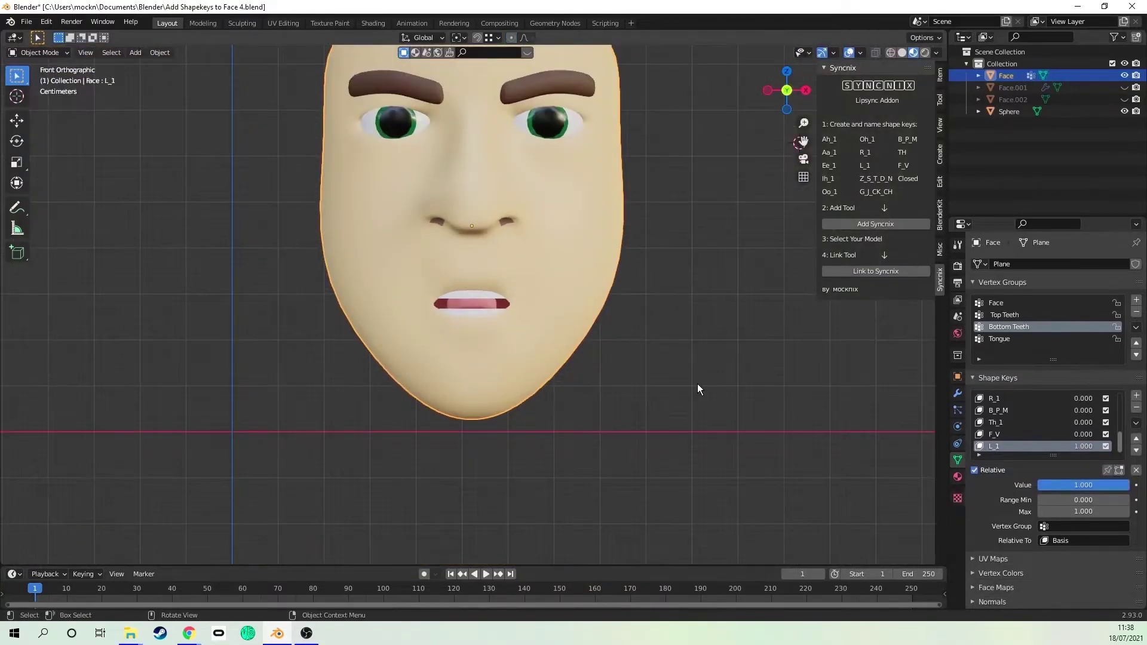
Reveal all hidden geometry of the face mesh, return to Object Mode and check the L_1 mouth shape.
key("Tab")
key("alt+h")
key("Tab")
scroll(686, 376, "up", 3)
middle_click_drag(686, 376, 686, 502, "shift")
scroll(686, 503, "down", 3)
mouse_move(851, 461)
middle_mouse_down()
mouse_move(659, 440)
mouse_move(836, 448)
middle_mouse_up()
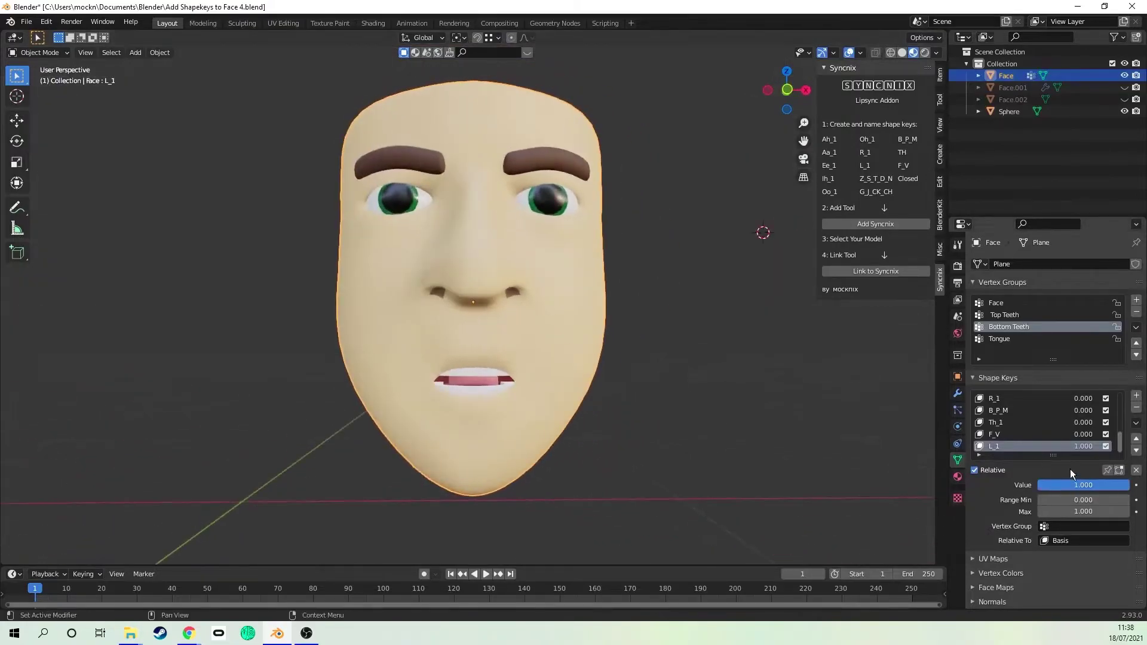
Set the L_1 shape key's value to 0 and save the file.
left_click_drag(1075, 484, 1038, 485)
middle_click_drag(741, 405, 742, 403)
key("ctrl+s")
key("KP_1")
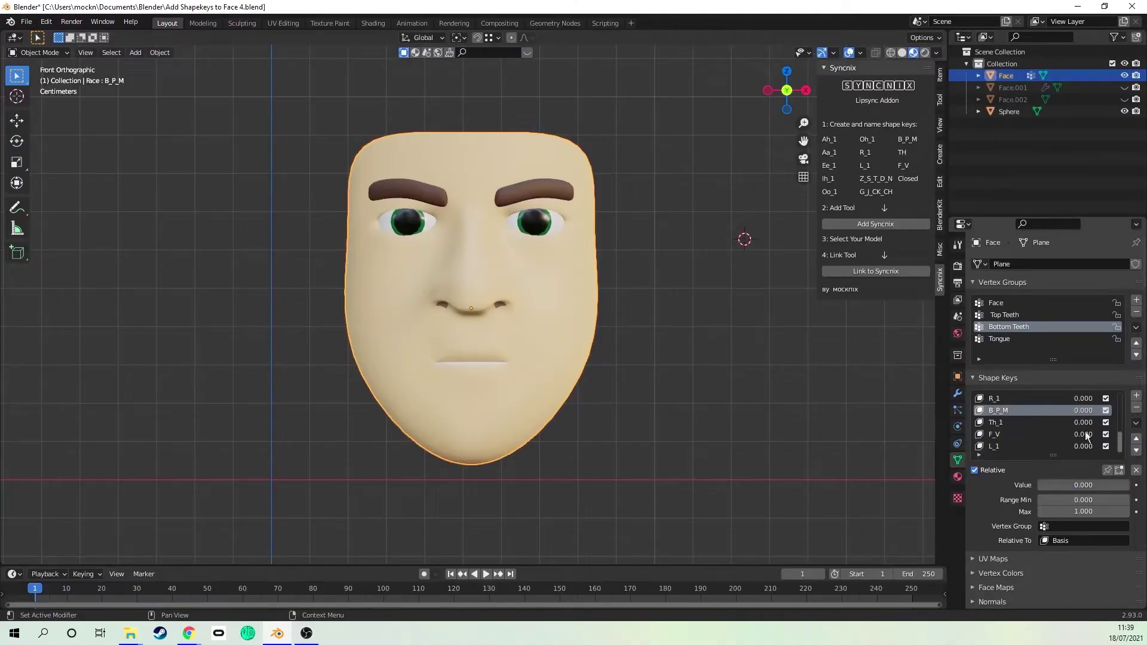
Add a new shape key and name it Closed.
left_click(1136, 395)
double_click(1007, 446)
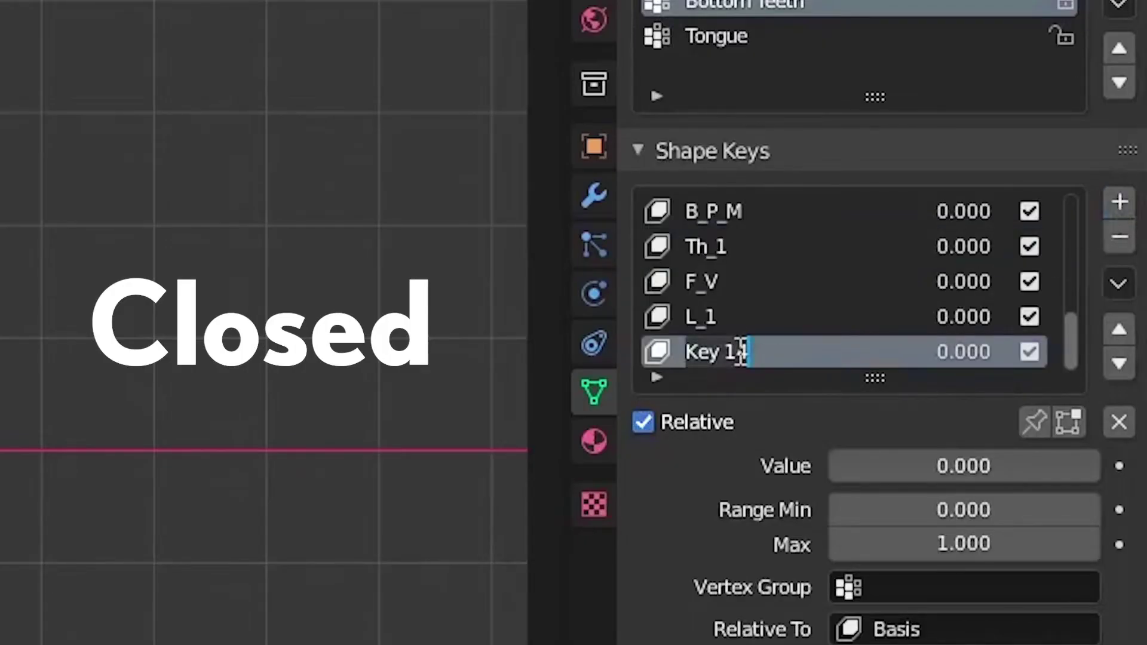
type("Closed")
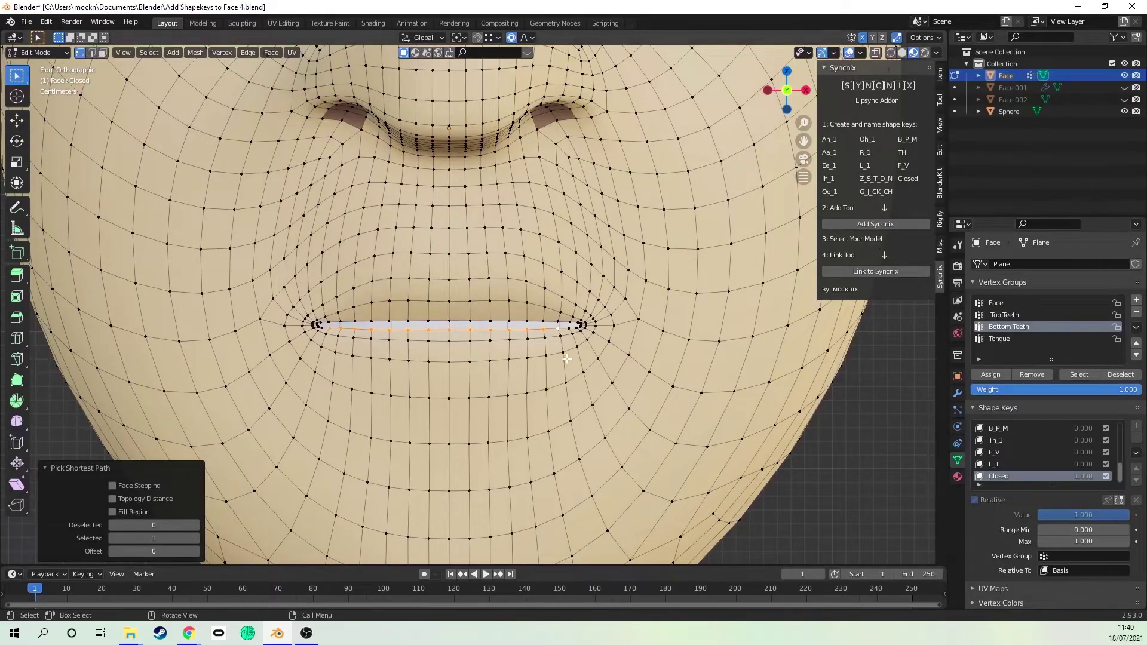
In the Closed shape, raise the lower lip's edge along Z with proportional editing until the lips meet.
key("g")
key("z")
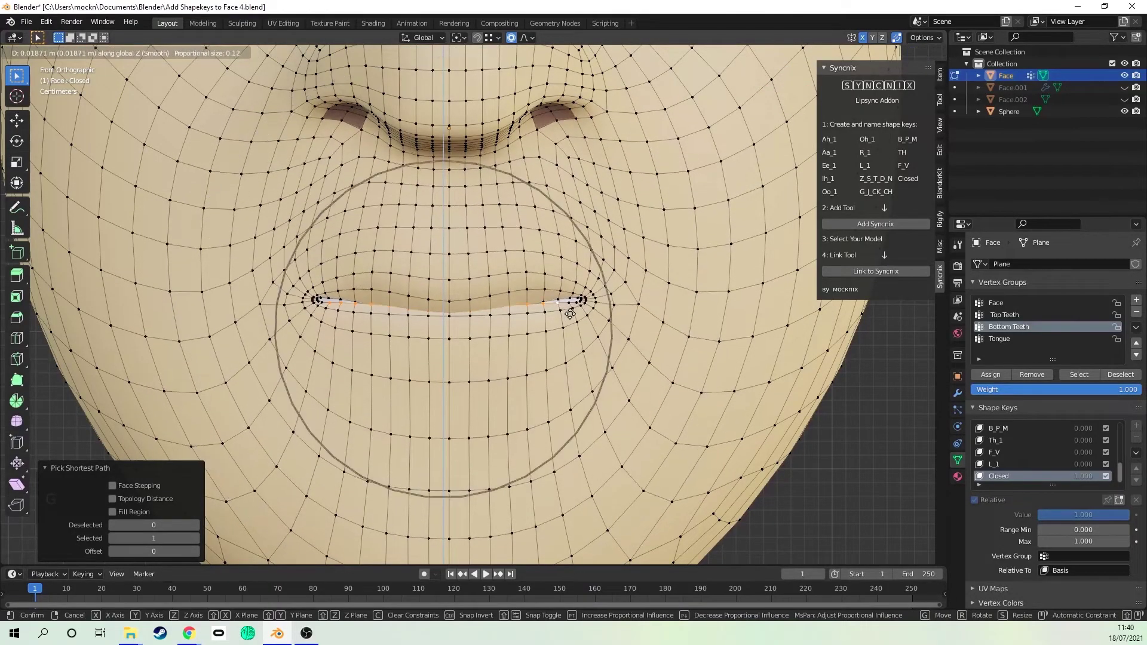
scroll(570, 314, "up", 15)
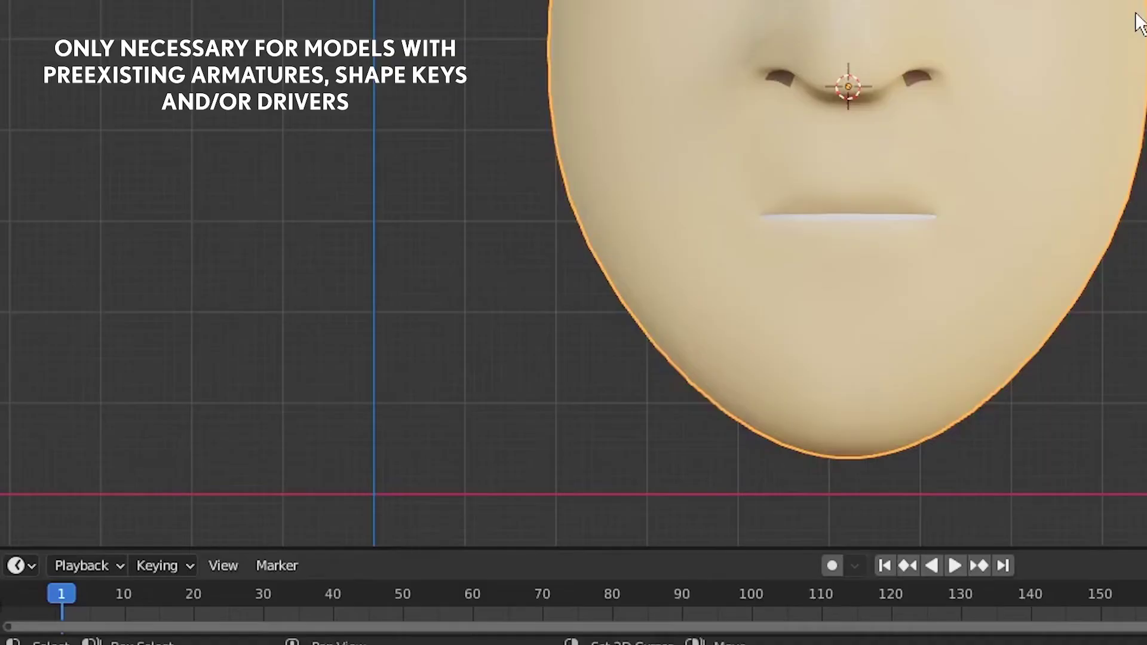
Duplicate the face model in place and hide one copy as a backup.
key("shift+d")
key("Escape")
key("h")
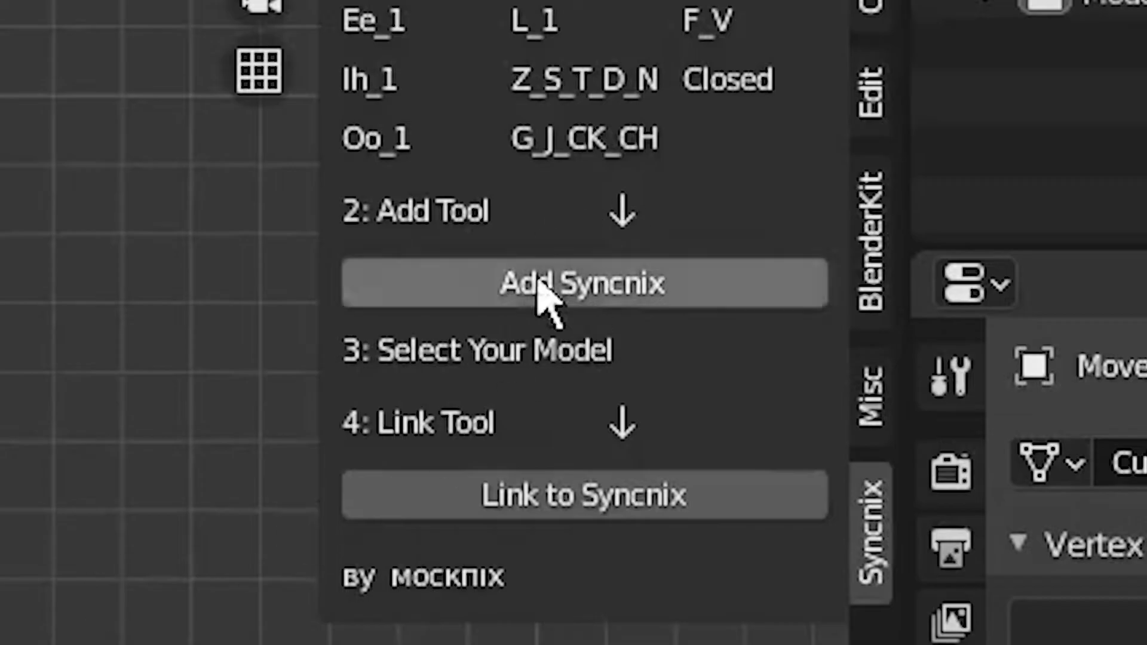
Add the Syncnix tool to the scene.
left_click(608, 290)
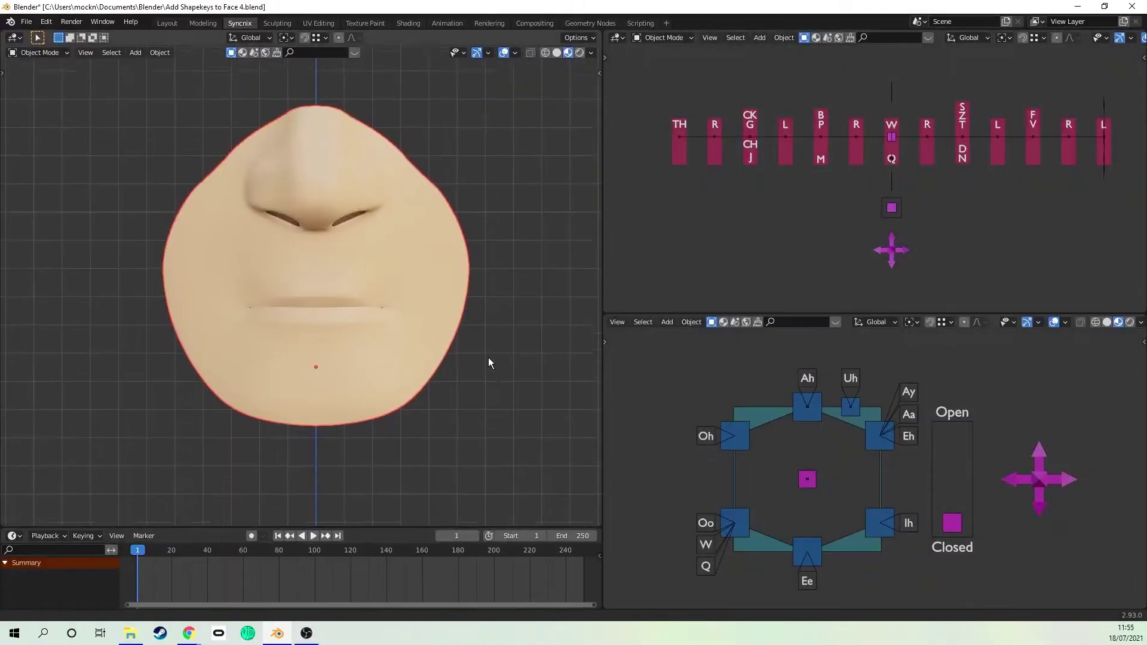
middle_click_drag(488, 357, 479, 356, "shift")
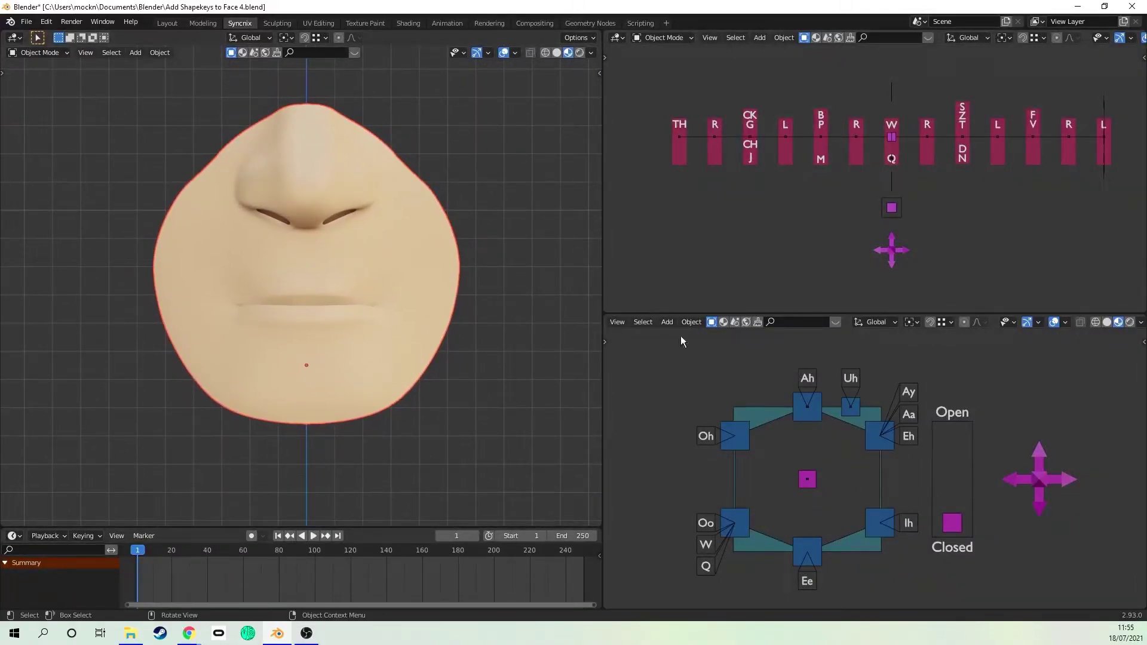
Back in the Layout workspace, select the face, link it to Syncnix and check its shape keys for missing drivers.
left_click(168, 23)
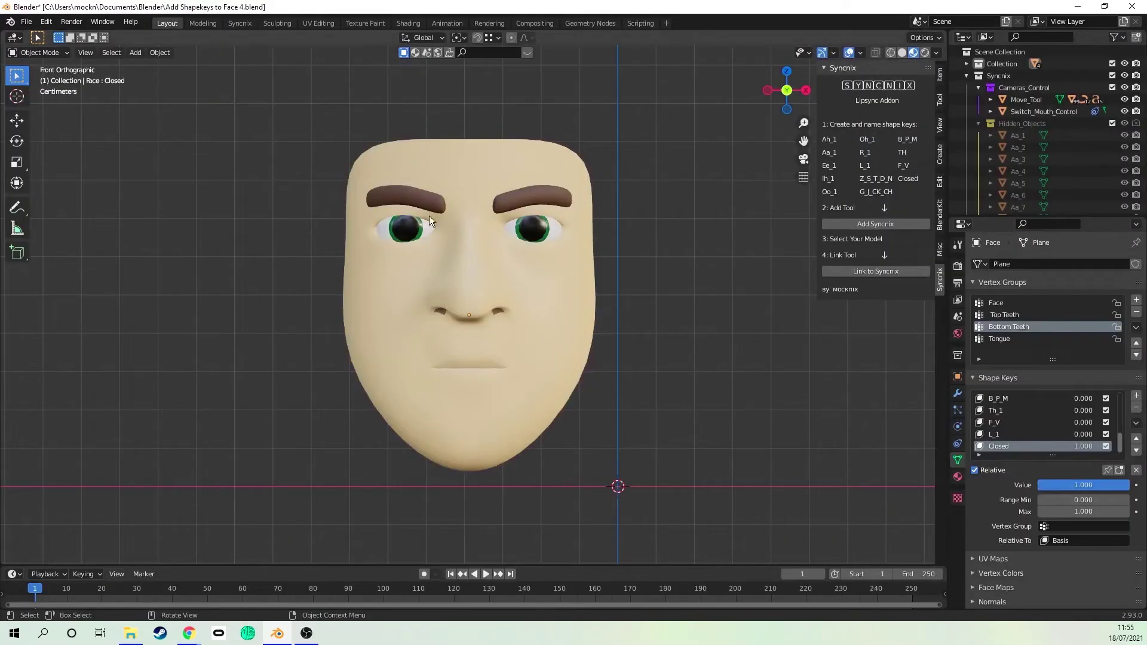
scroll(529, 371, "down", 3)
left_click(529, 372)
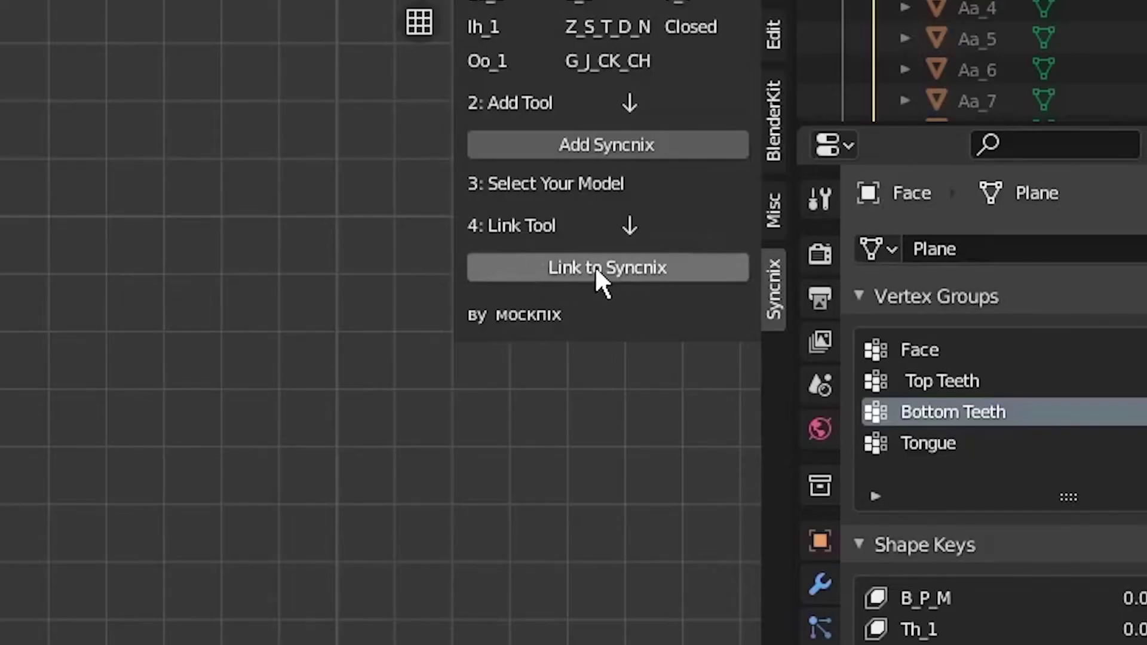
left_click(595, 269)
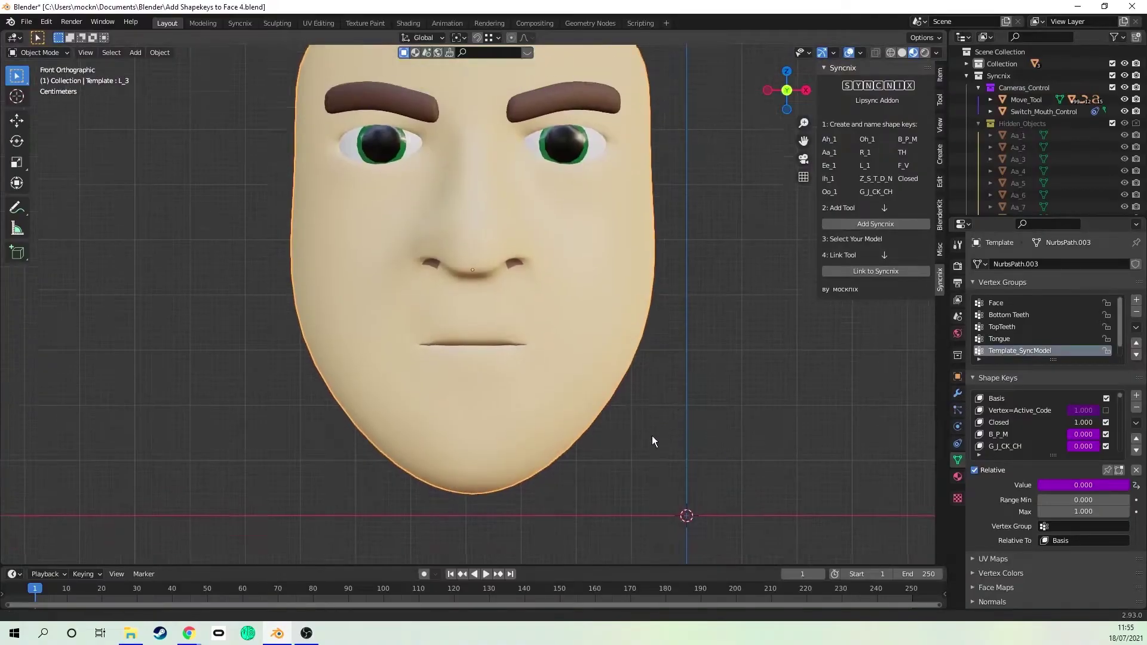
middle_click_drag(651, 436, 650, 457, "shift")
scroll(1031, 420, "down", 20)
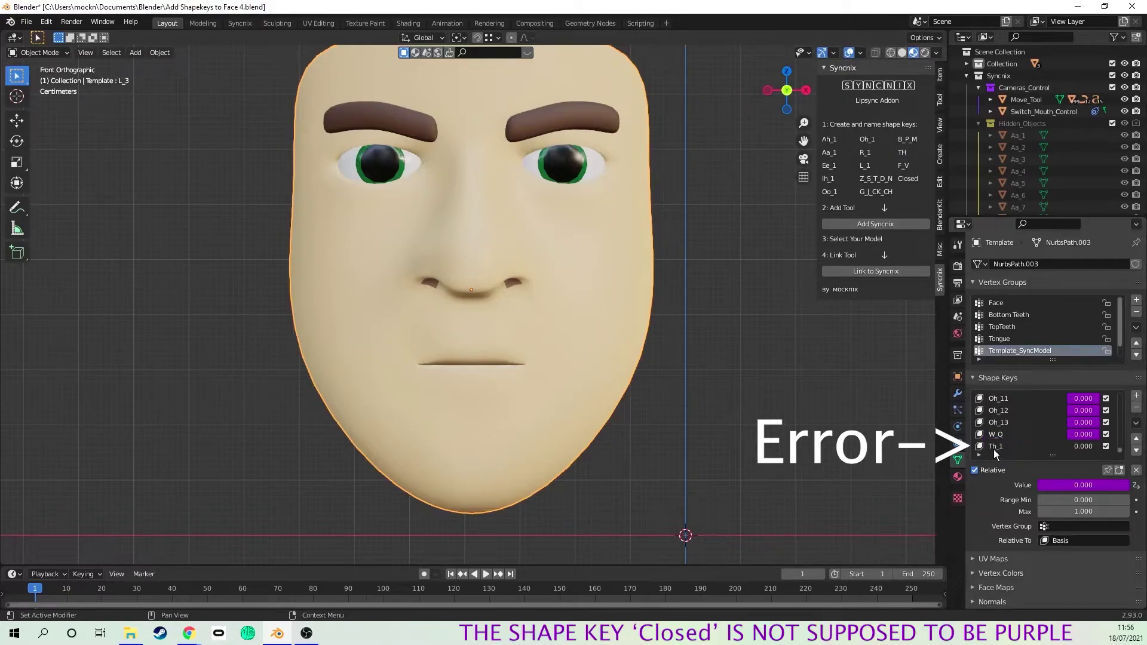
Undo the Syncnix link and rename the Th_1 shape key to TH.
key("ctrl+z")
key("ctrl+z")
key("ctrl+z")
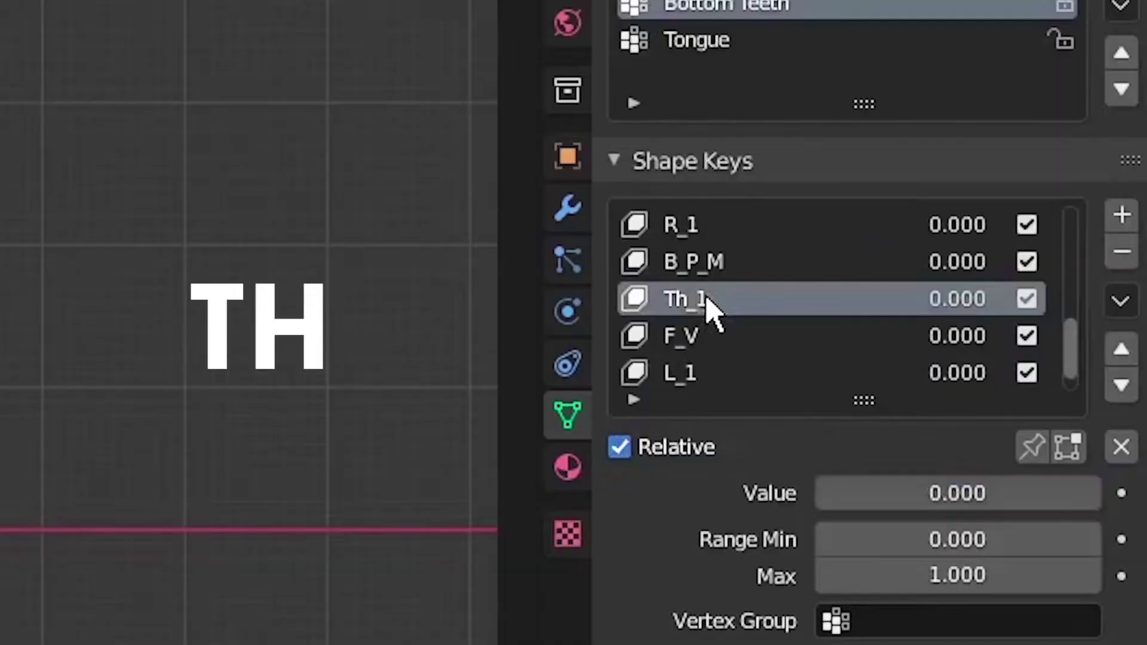
double_click(1002, 423)
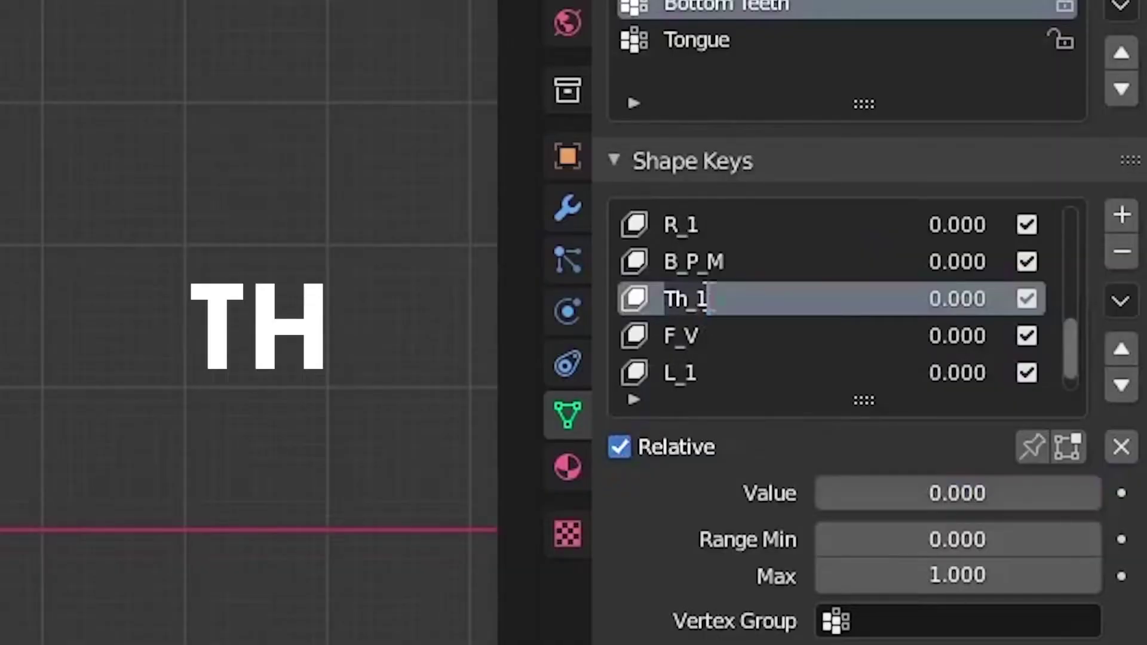
type("TH")
key("Return")
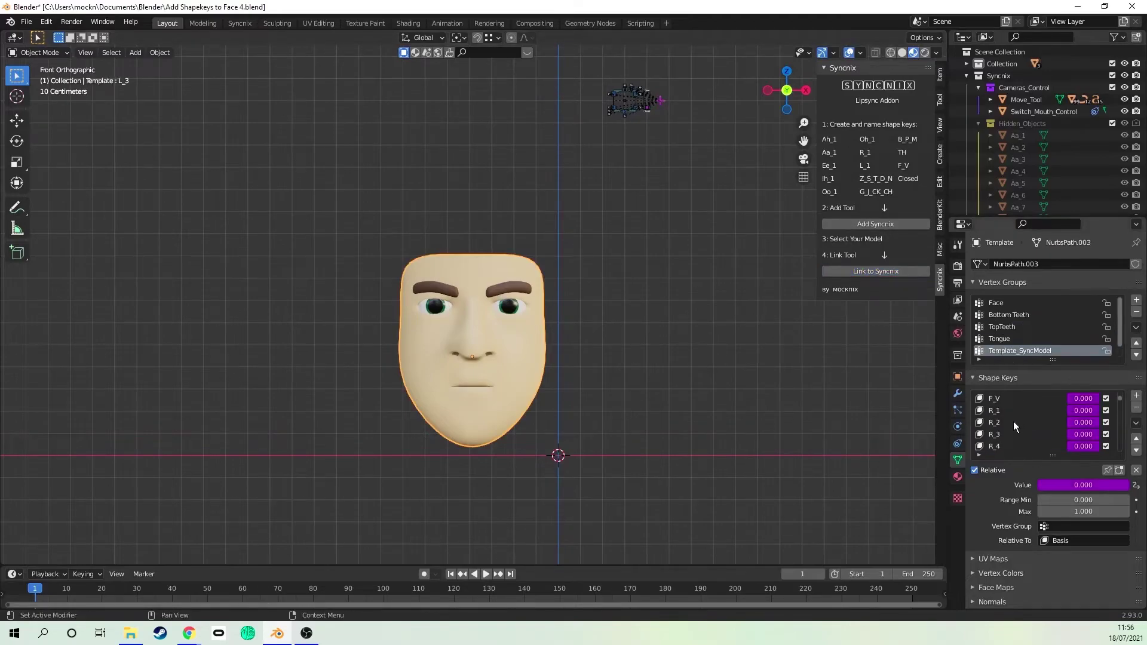
Test the linked face in the Syncnix workspace by moving the mouth controls.
scroll(1013, 422, "up", 3)
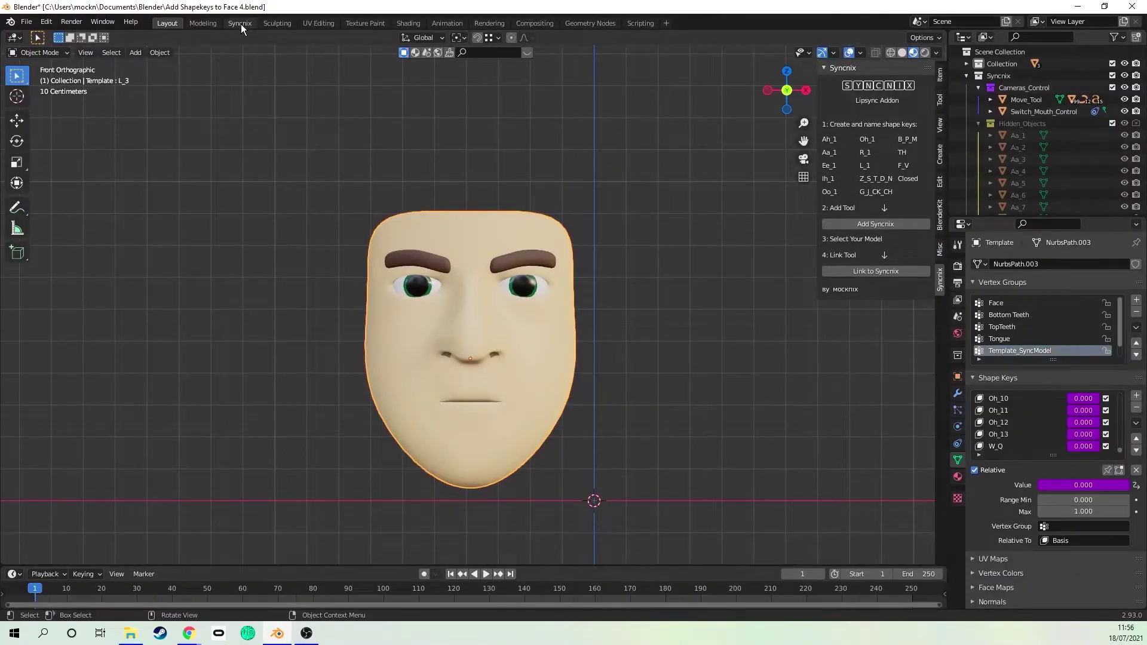
left_click(239, 23)
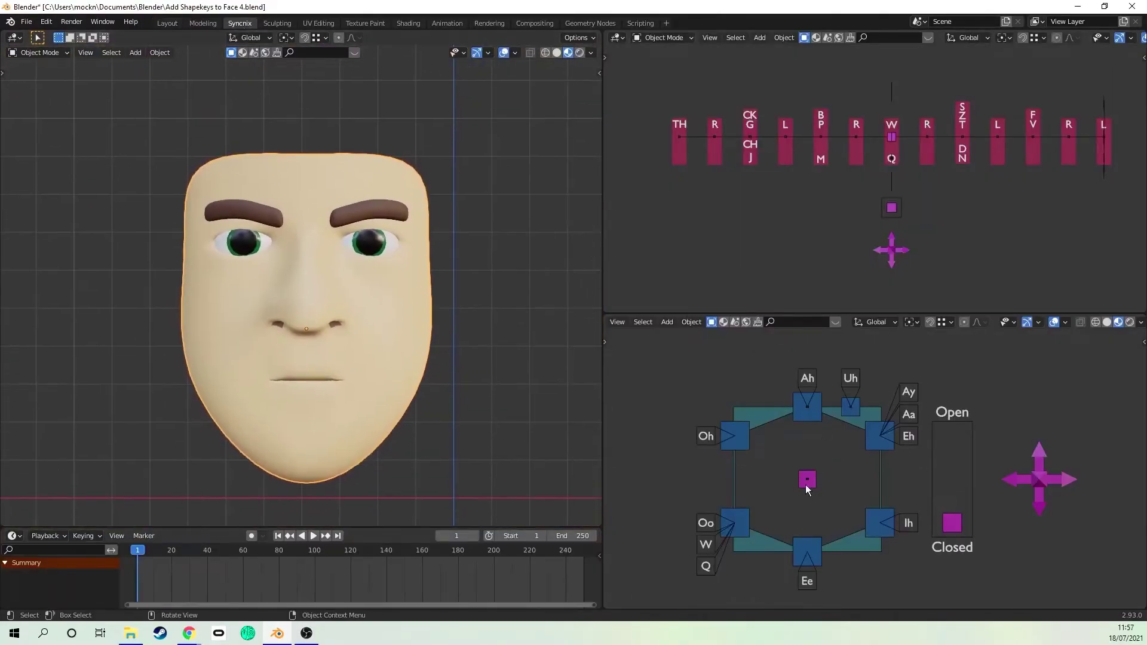
key("g")
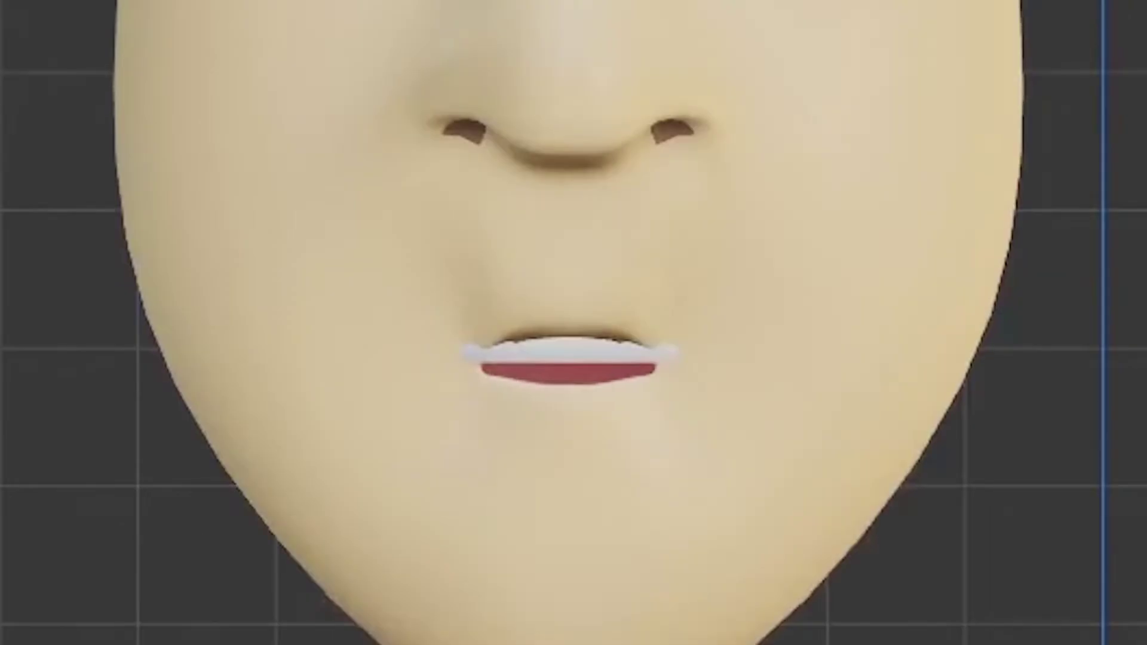
left_click(767, 353)
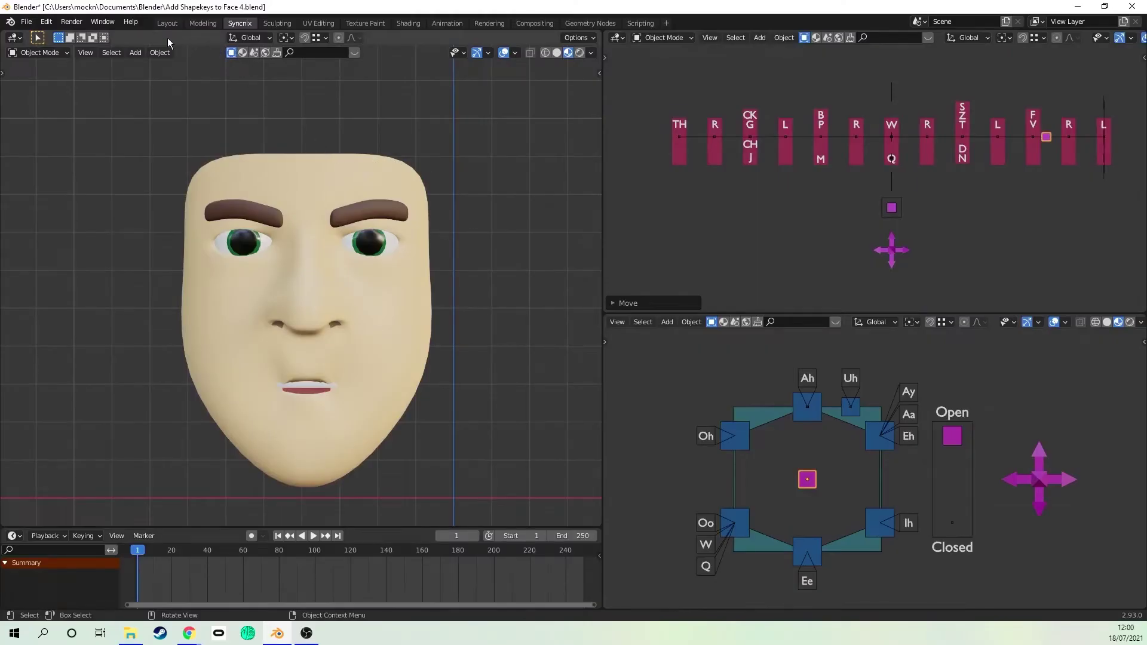
In the Layout workspace, select the face and make its F_V shape key active.
left_click(168, 23)
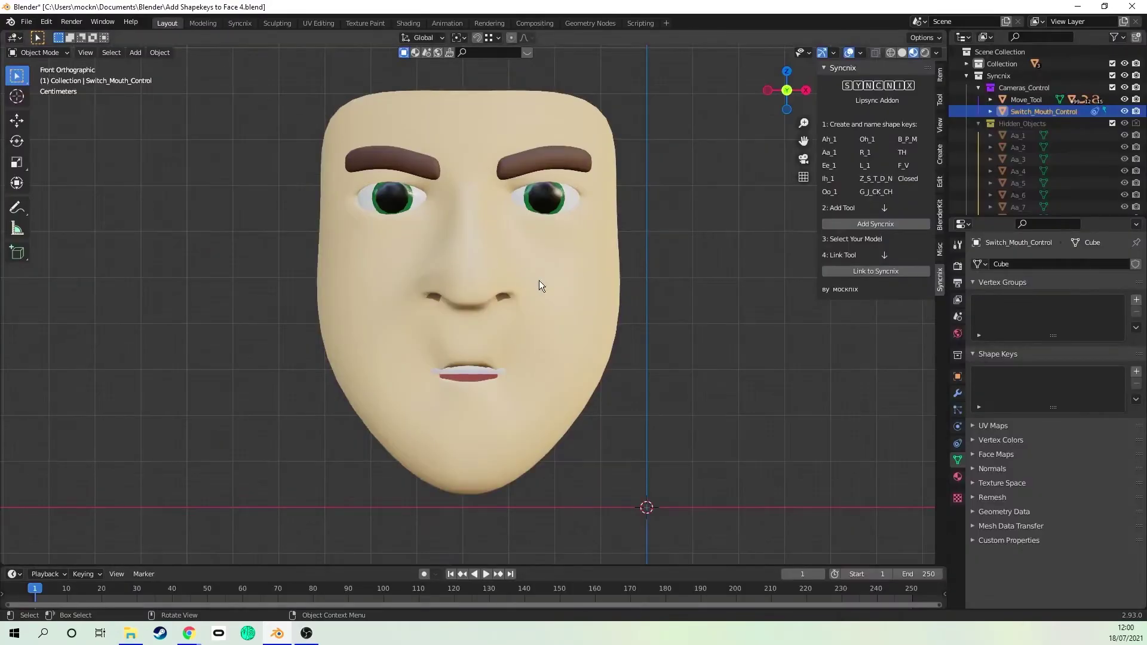
scroll(538, 280, "up", 3)
middle_click_drag(588, 313, 657, 323)
scroll(1126, 430, "up", 5)
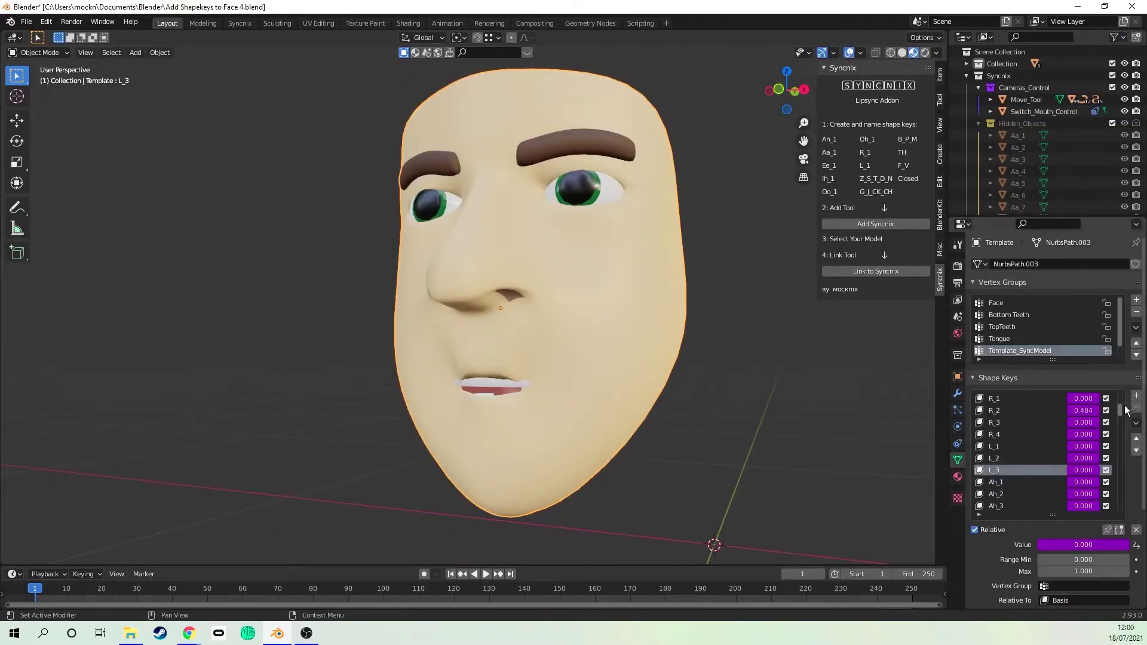
scroll(1125, 409, "up", 5)
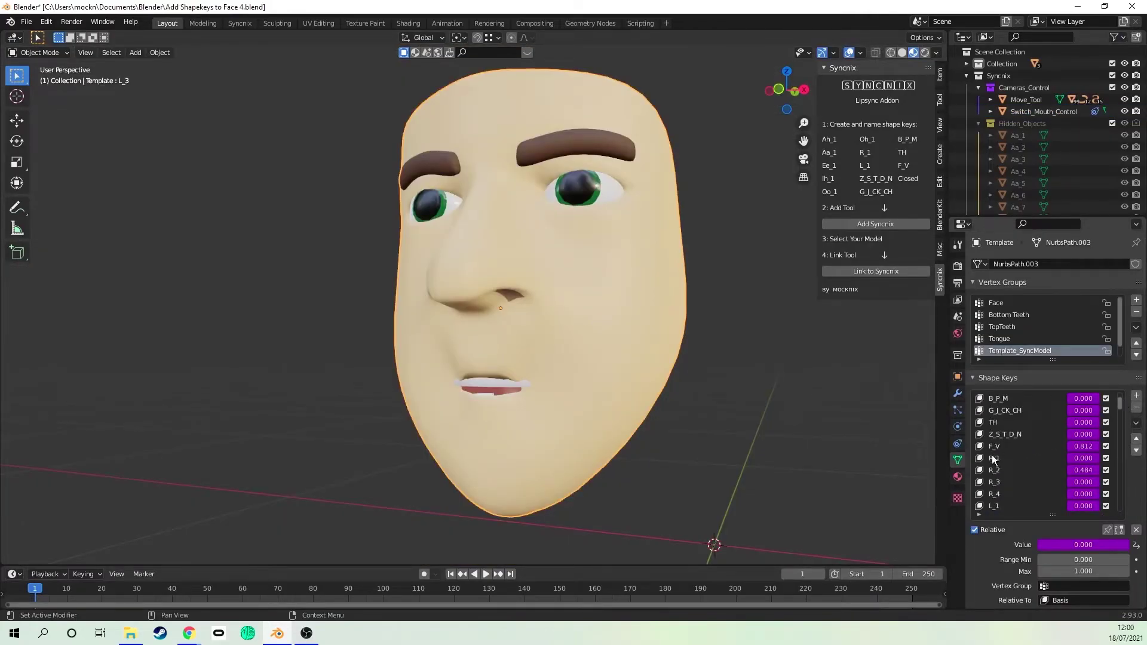
left_click(995, 447)
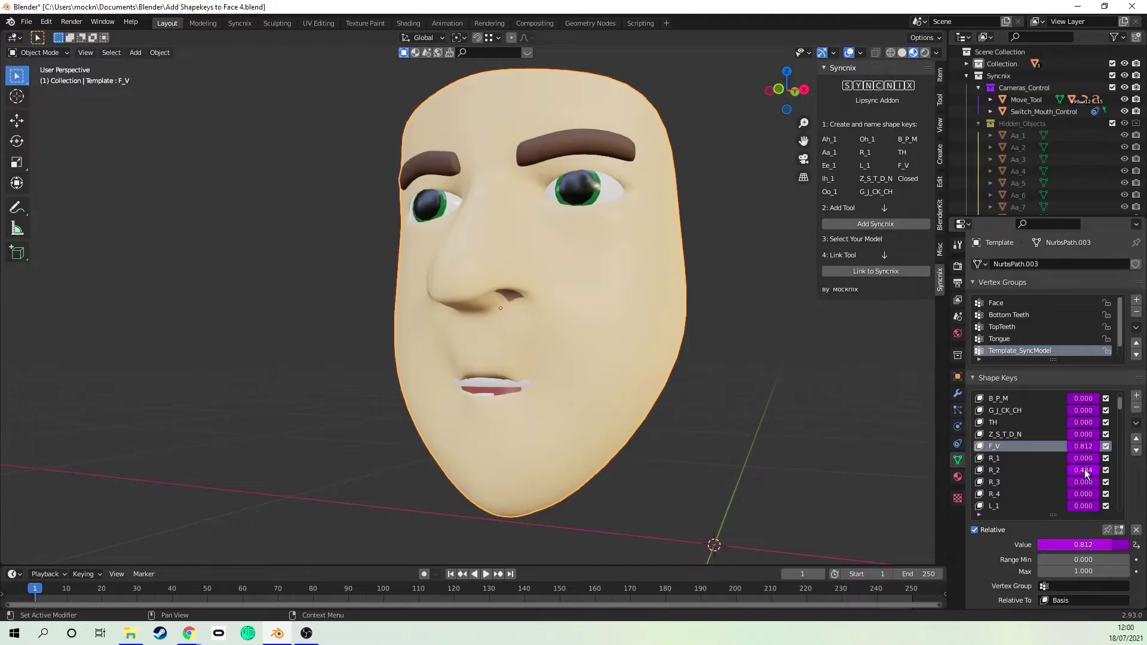
Reshape the lips of the F_V shape key by moving vertices around the mouth in Edit Mode.
scroll(427, 432, "up", 3)
scroll(500, 443, "down", 1)
key("Tab")
scroll(548, 445, "up", 2)
scroll(547, 445, "up", 4)
key("g")
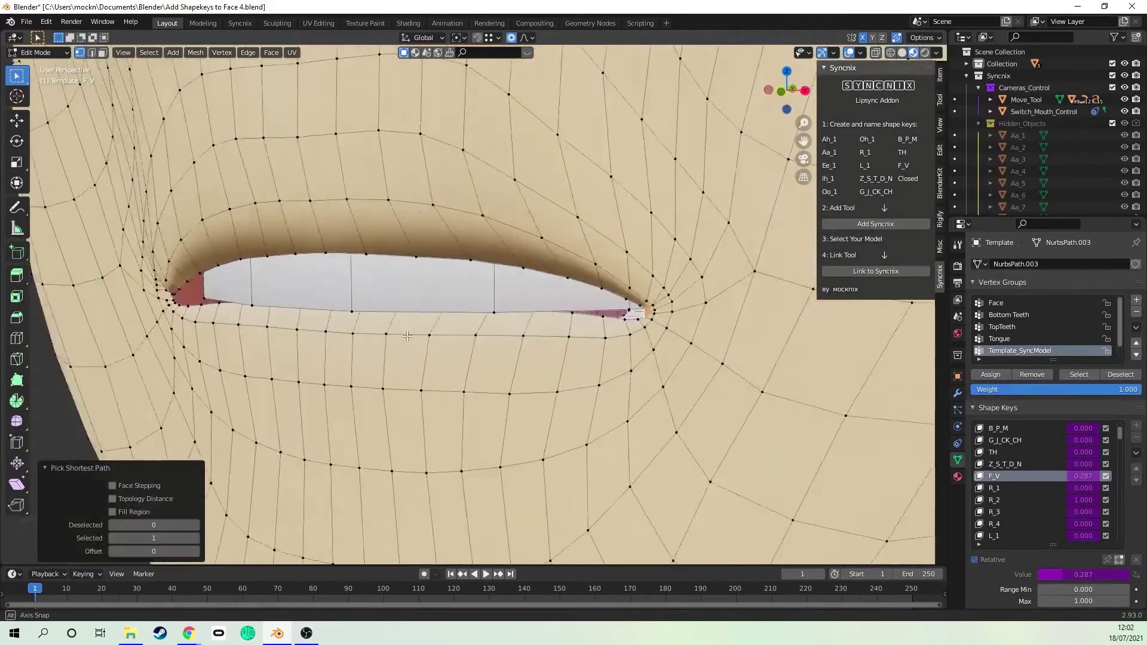
middle_click_drag(588, 328, 652, 297)
key("Tab")
key("Tab")
key("g")
key("Tab")
key("Tab")
Undo the latest lip vertex adjustments on the F_V shape key and return to Object Mode.
key("ctrl+z")
key("ctrl+z")
key("ctrl+z")
key("ctrl+z")
key("ctrl+z")
key("ctrl+z")
key("ctrl+z")
key("Tab")
key("Tab")
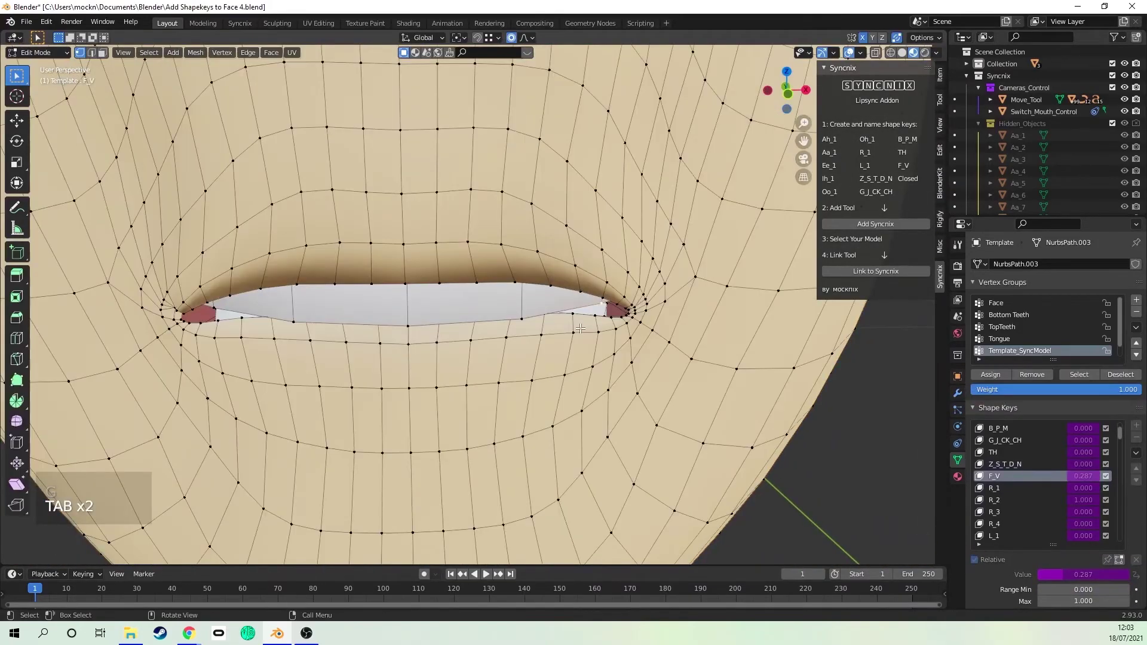
key("Tab")
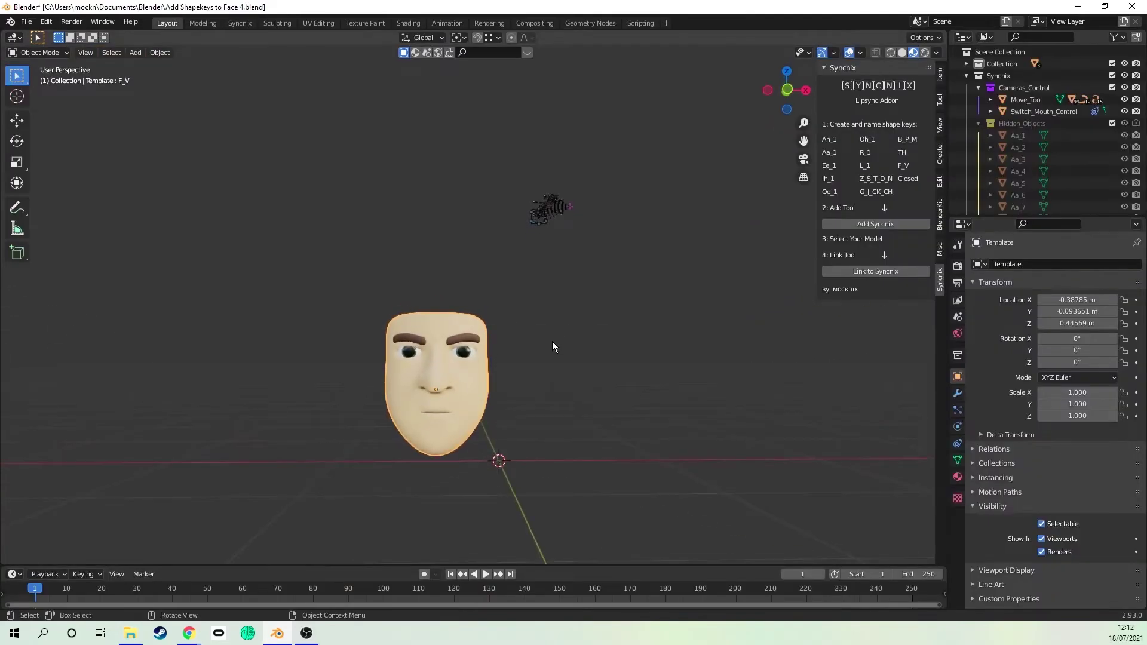
In front view, scale the face and its eyes down together to a factor of about 0.142.
key("KP_1")
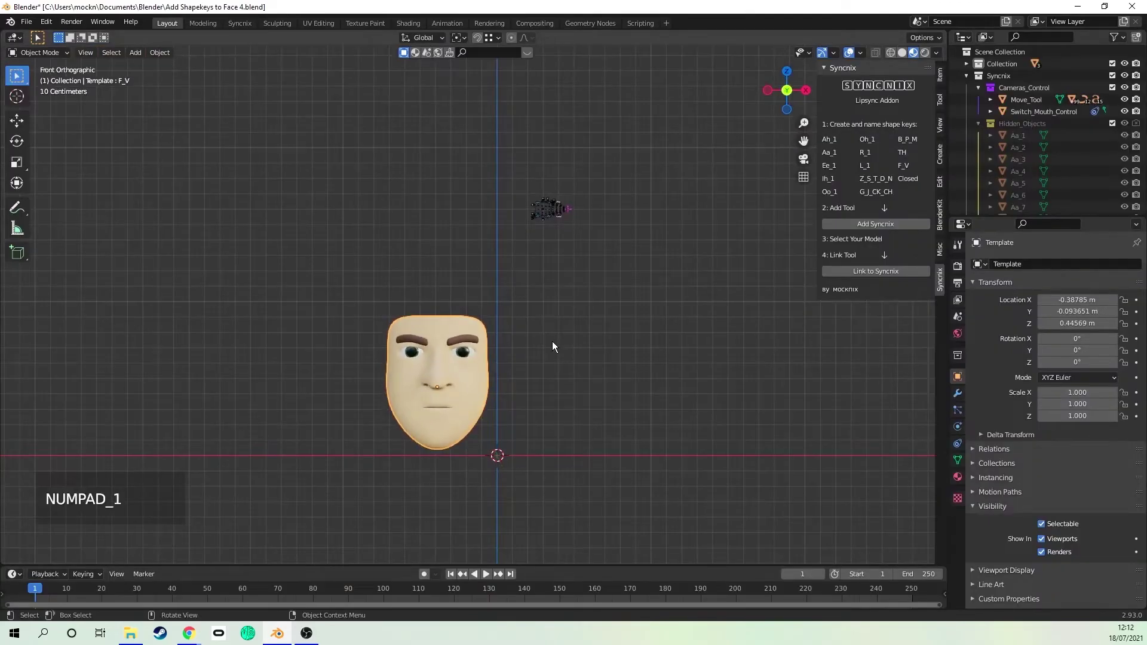
scroll(552, 344, "up", 2)
middle_click_drag(504, 443, 555, 386, "shift")
left_click(504, 321, "shift")
key("s")
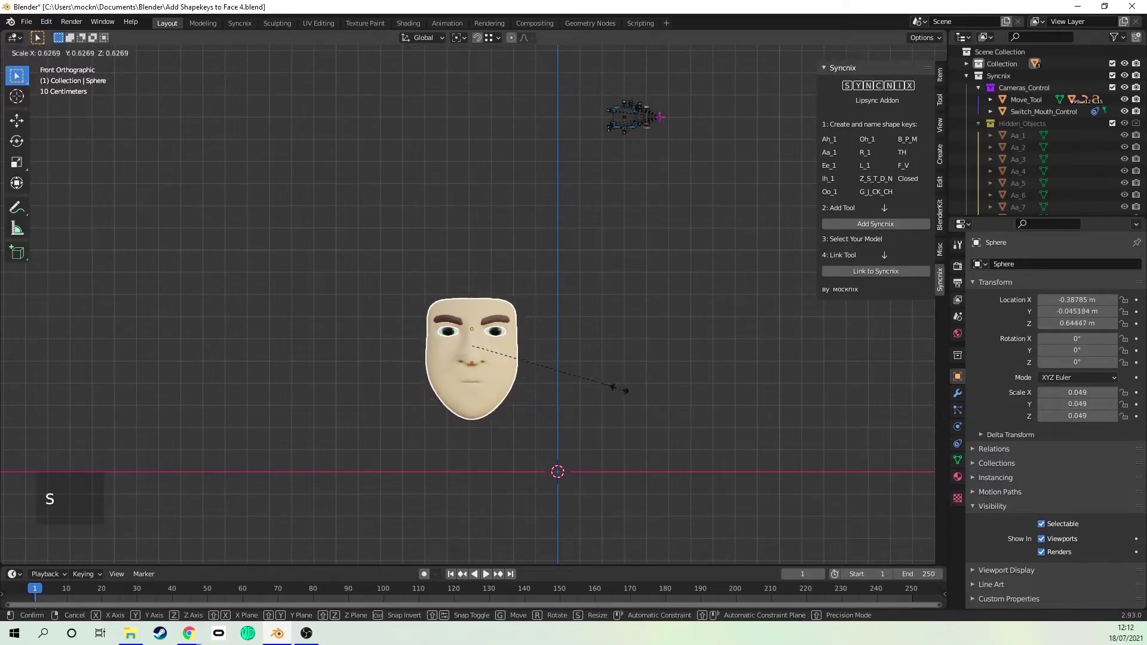
left_click(506, 352)
Move the scaled face and eyes sideways toward the vertical axis.
scroll(524, 381, "up", 2)
middle_click_drag(524, 381, 482, 295, "shift")
key("g")
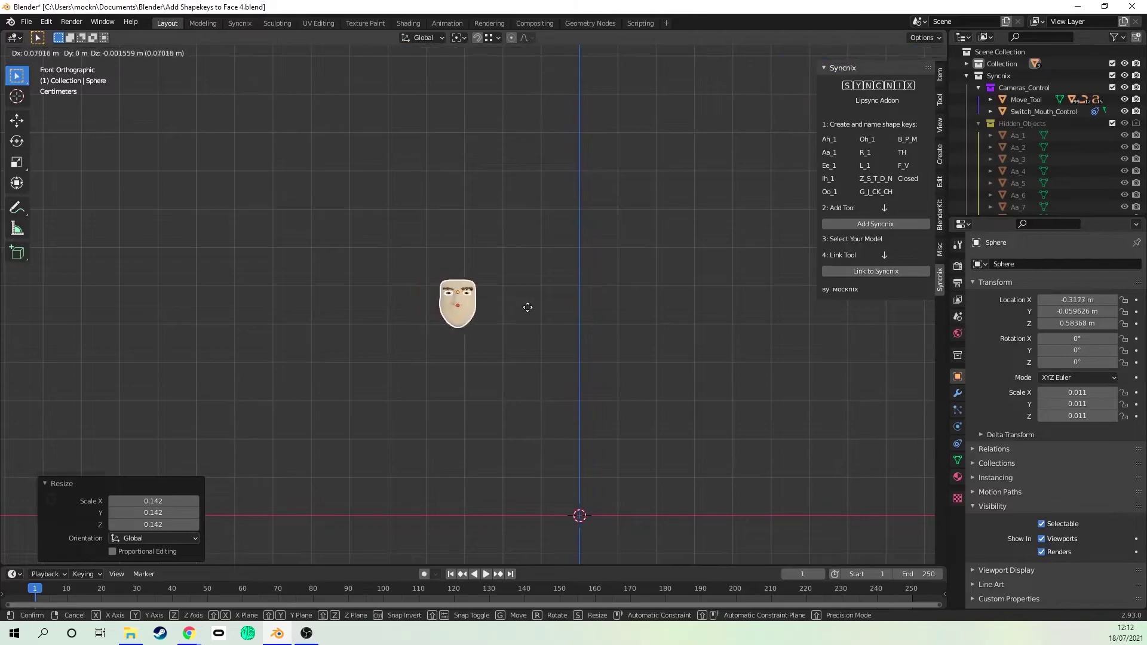
left_click(601, 306)
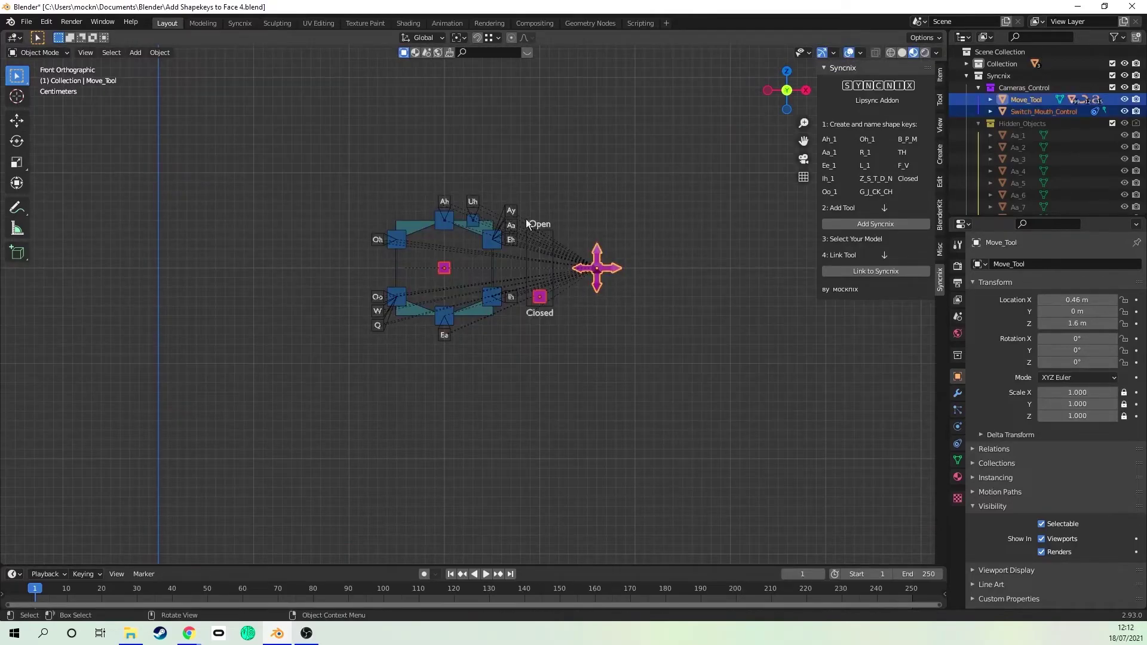
Move the Syncnix mouth controls with Move_Tool down beside the scaled face.
left_click(508, 398)
scroll(508, 398, "down", 4)
middle_click_drag(483, 401, 541, 235, "shift")
scroll(541, 235, "down", 2)
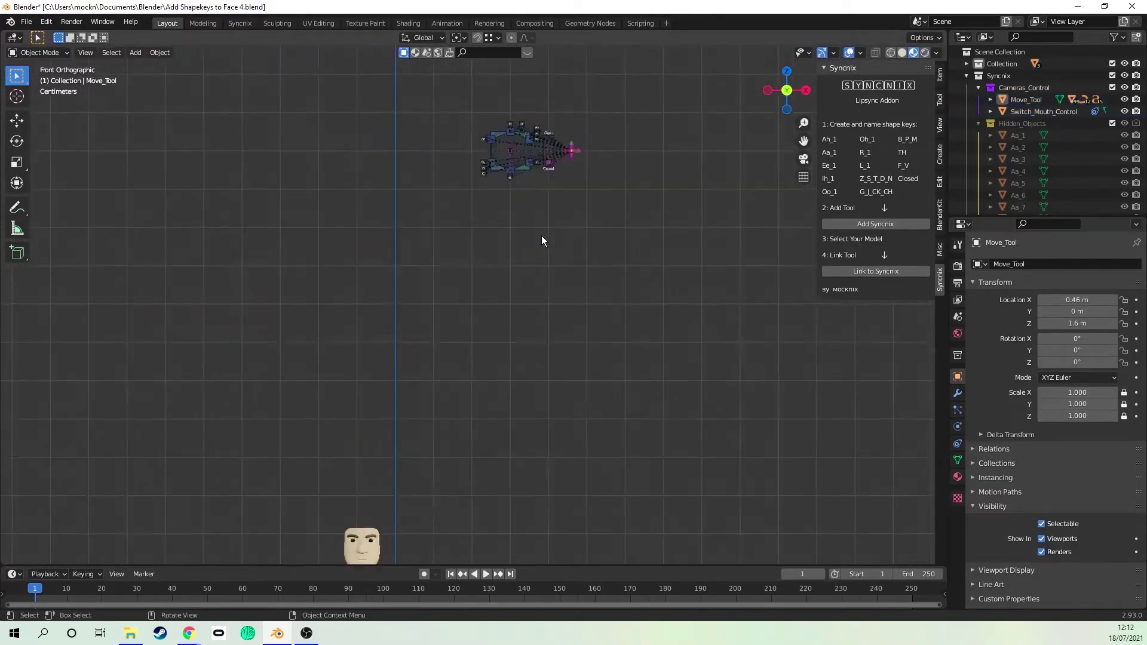
middle_click_drag(521, 311, 527, 283, "shift")
left_click(561, 150)
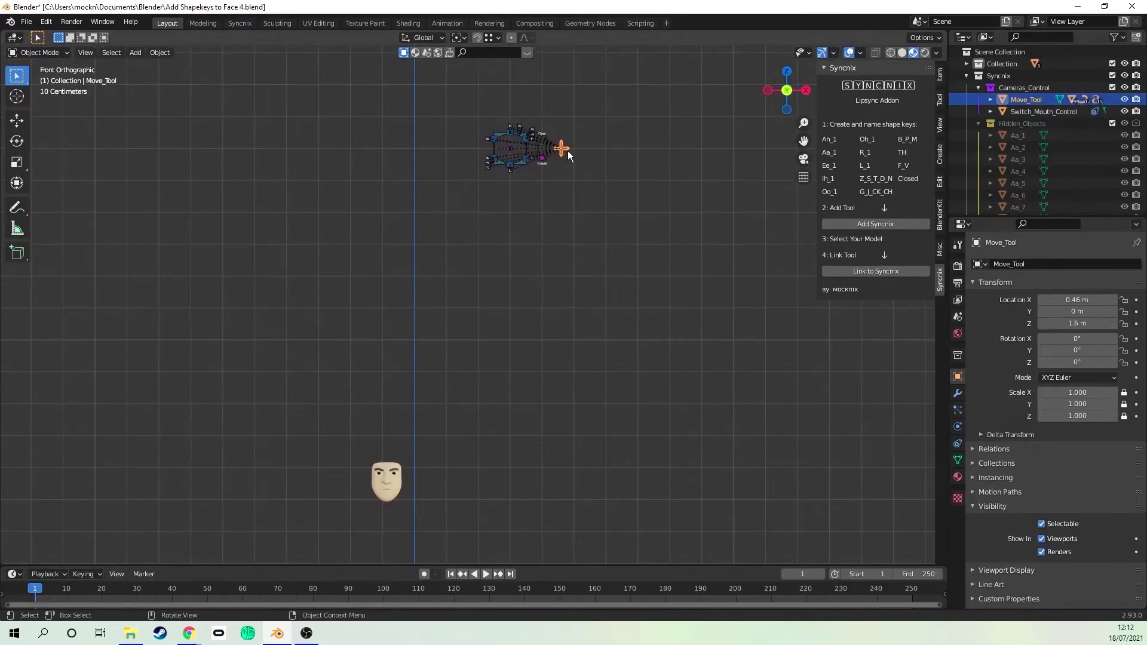
key("g")
left_click(496, 481)
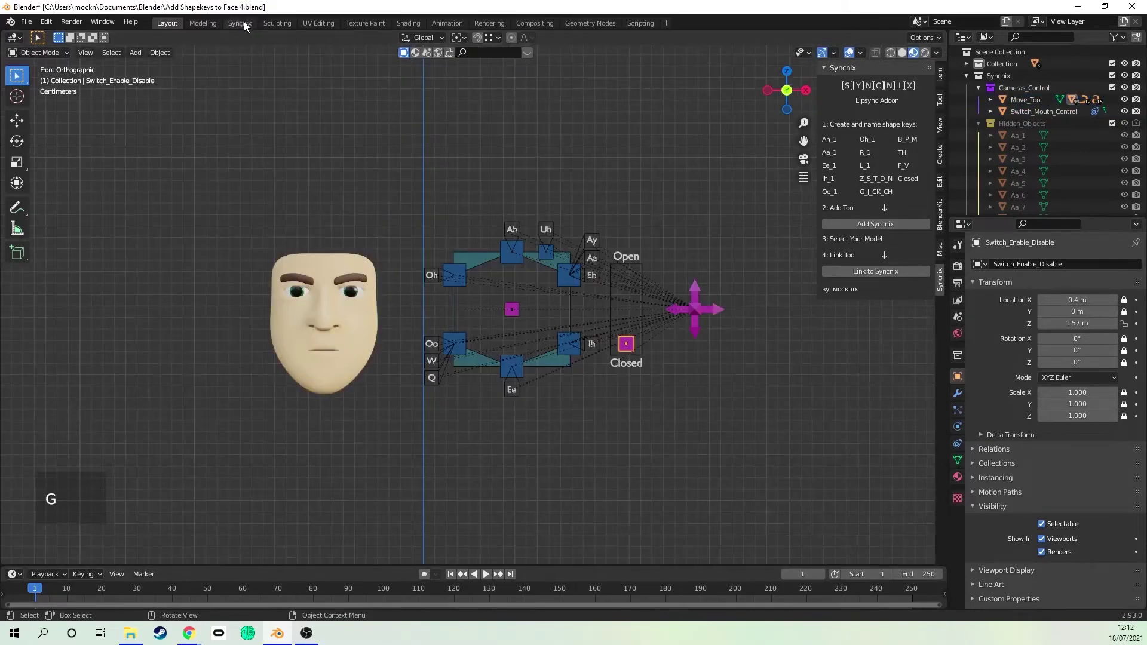
Check the face and the relocated mouth controls in the Syncnix workspace.
left_click(241, 23)
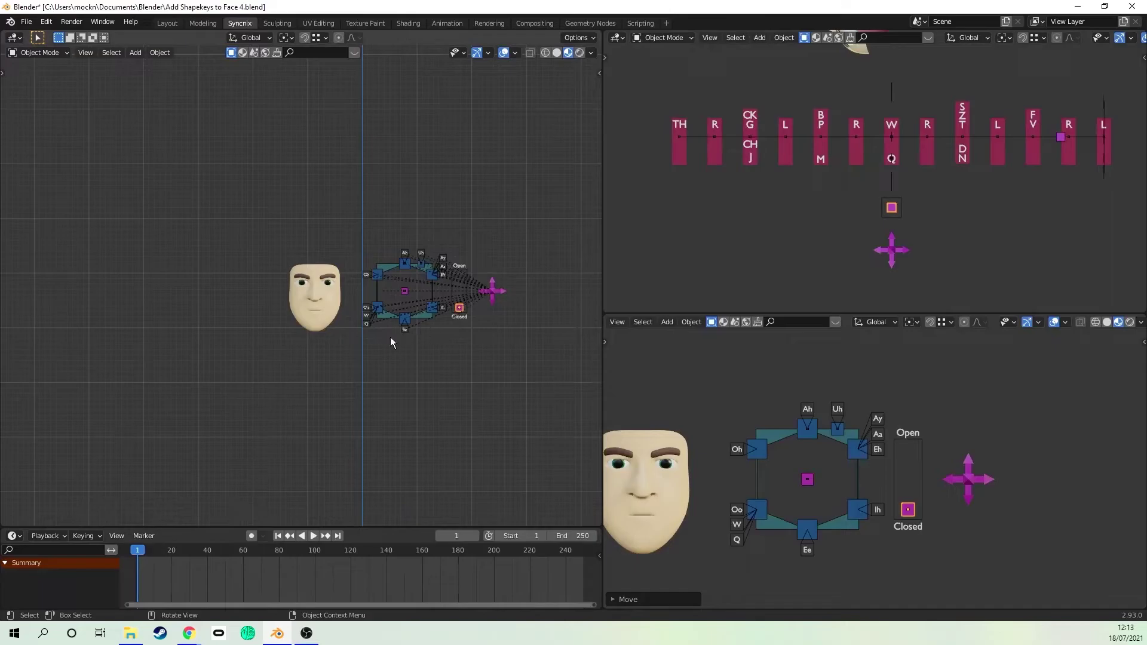
scroll(879, 474, "down", 1)
scroll(754, 487, "up", 1)
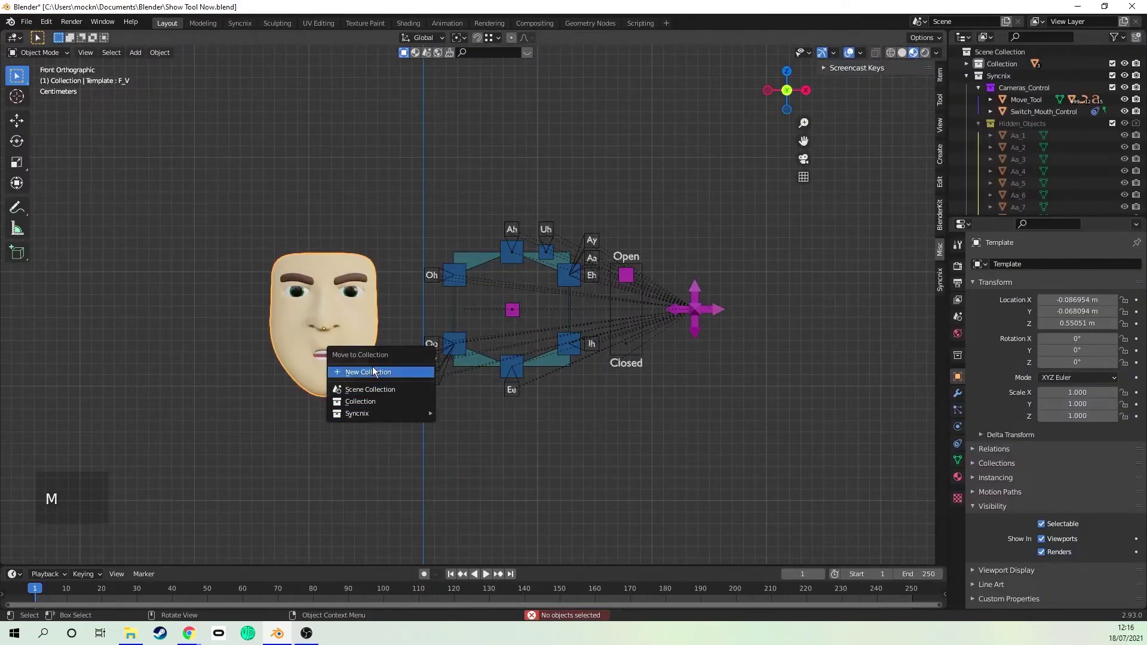
Move the face to a new collection named Model.
left_click(371, 371)
type("Mo")
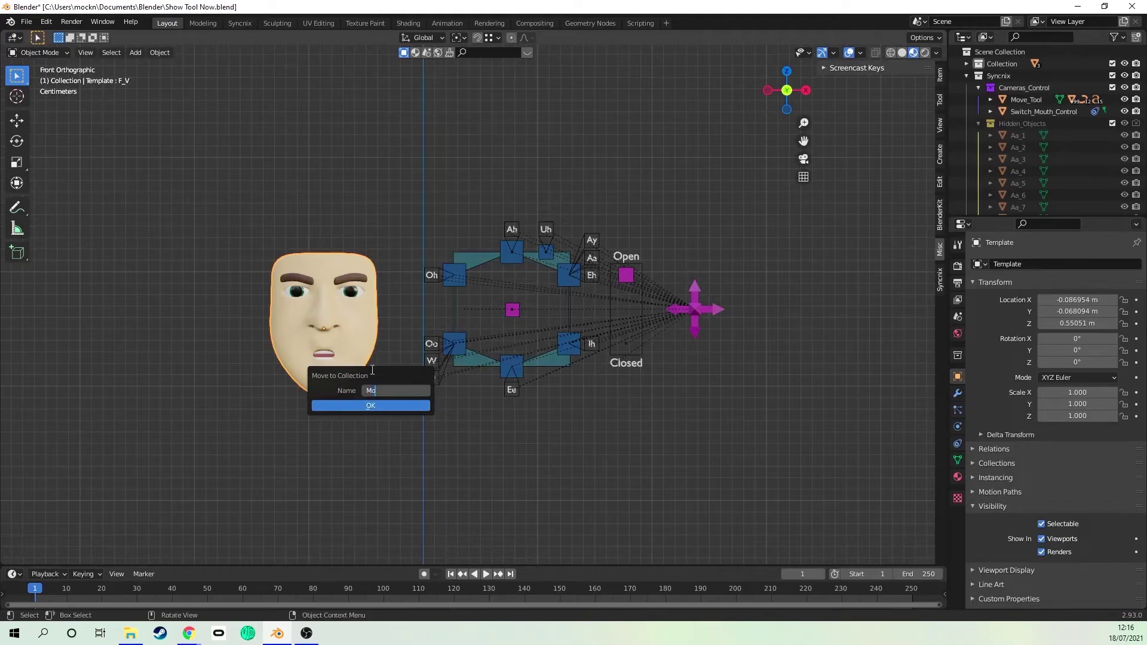
type("del")
left_click(371, 408)
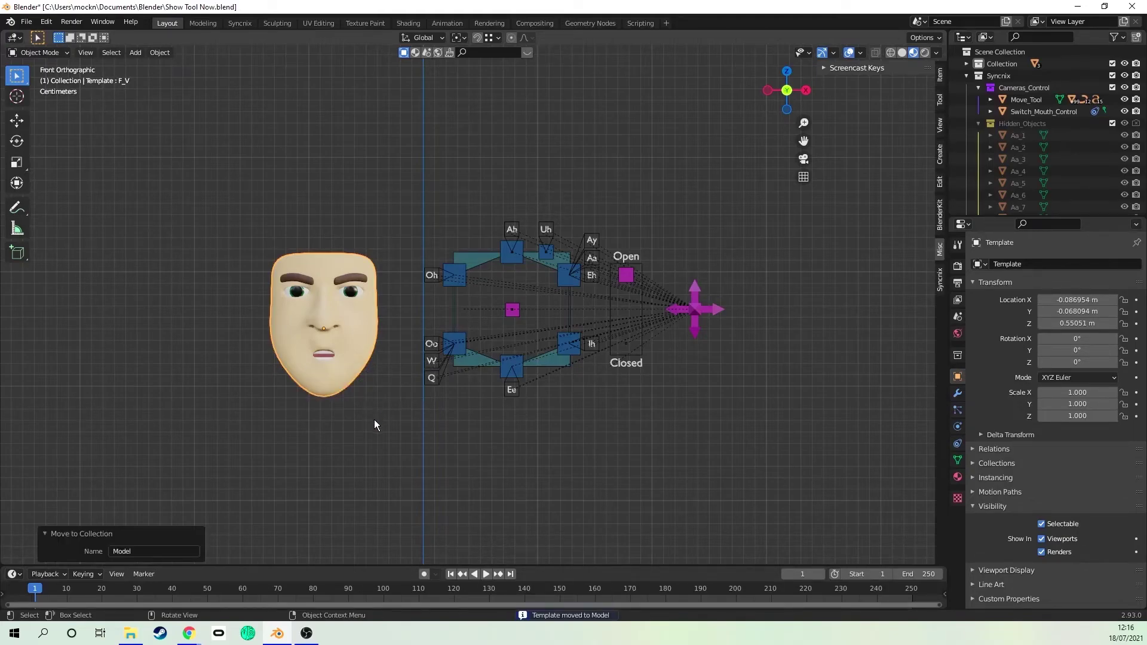
Collapse the Syncnix collection and rename it Model_Lip Sync Tool.
left_click(966, 76)
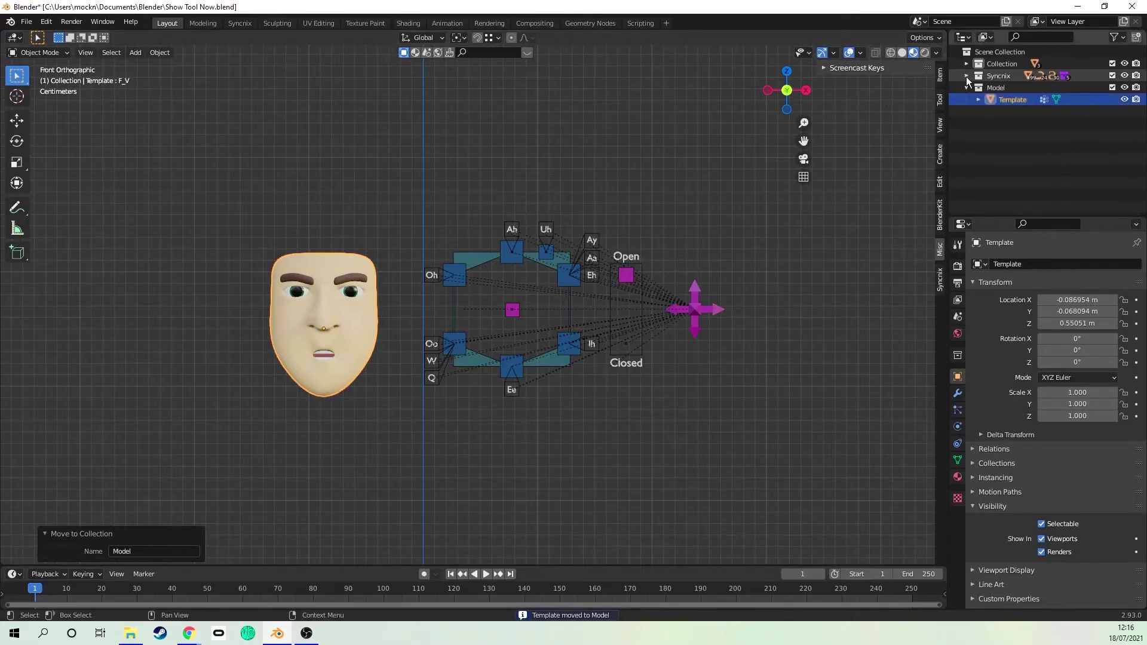
double_click(1020, 73)
type("Model")
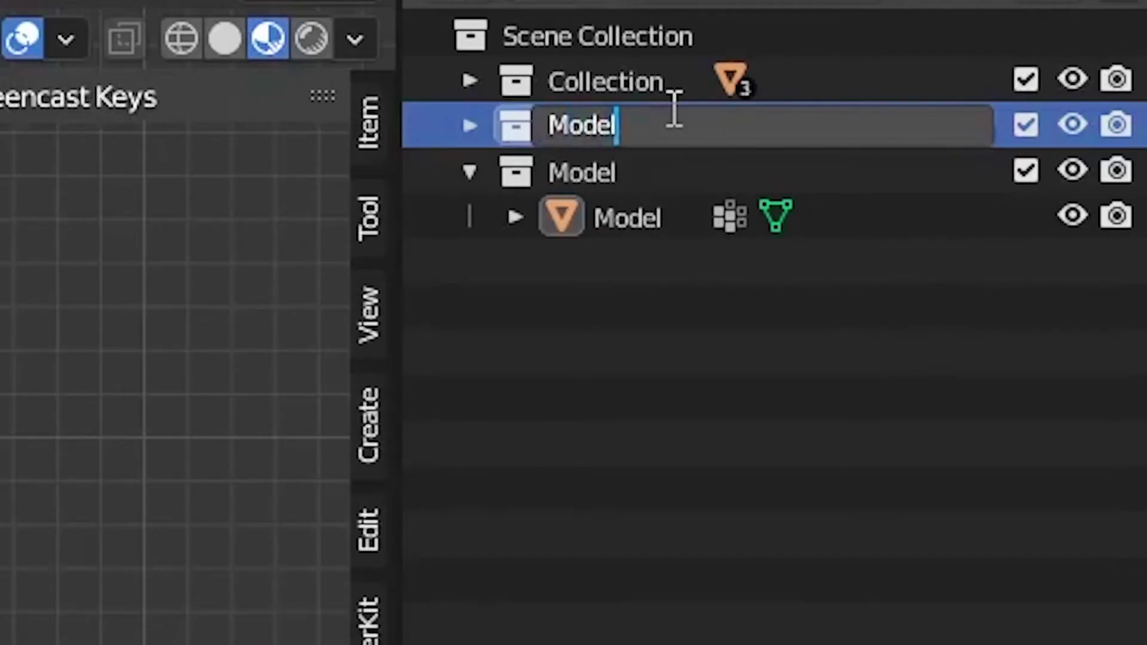
type("_Lip Sync Tool")
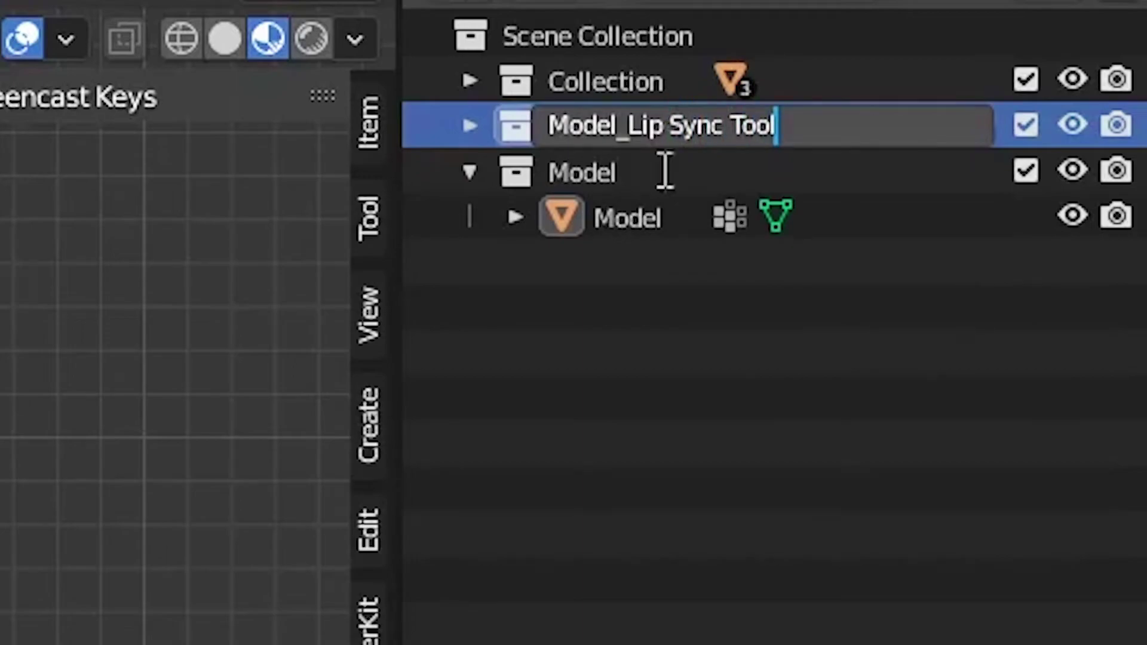
key("Return")
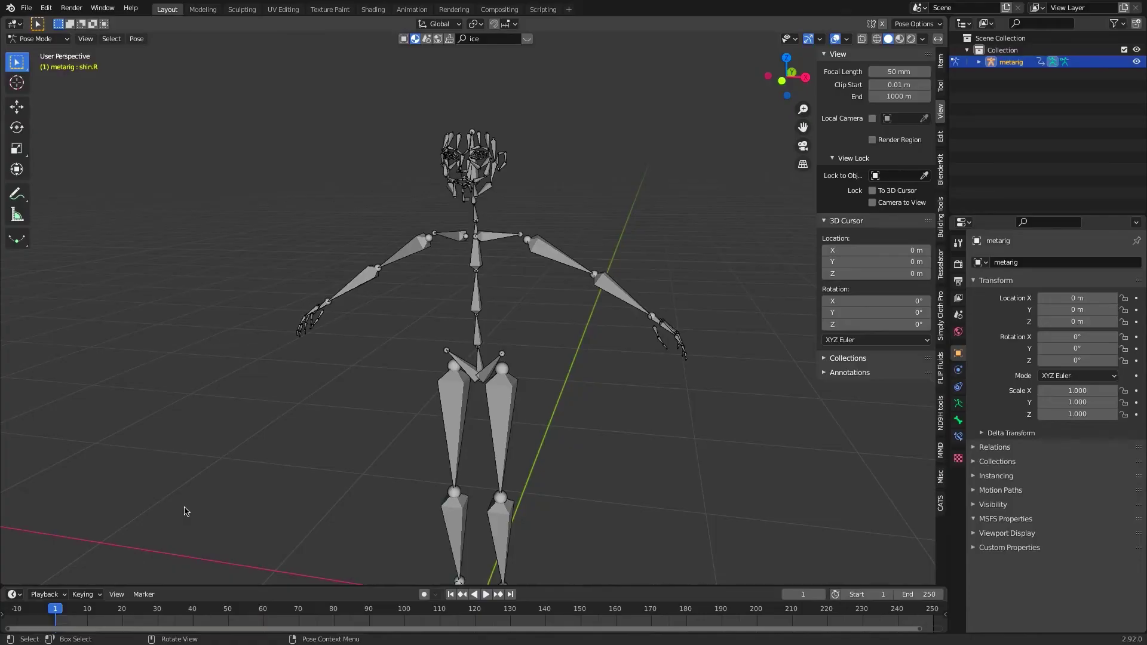
key("space")
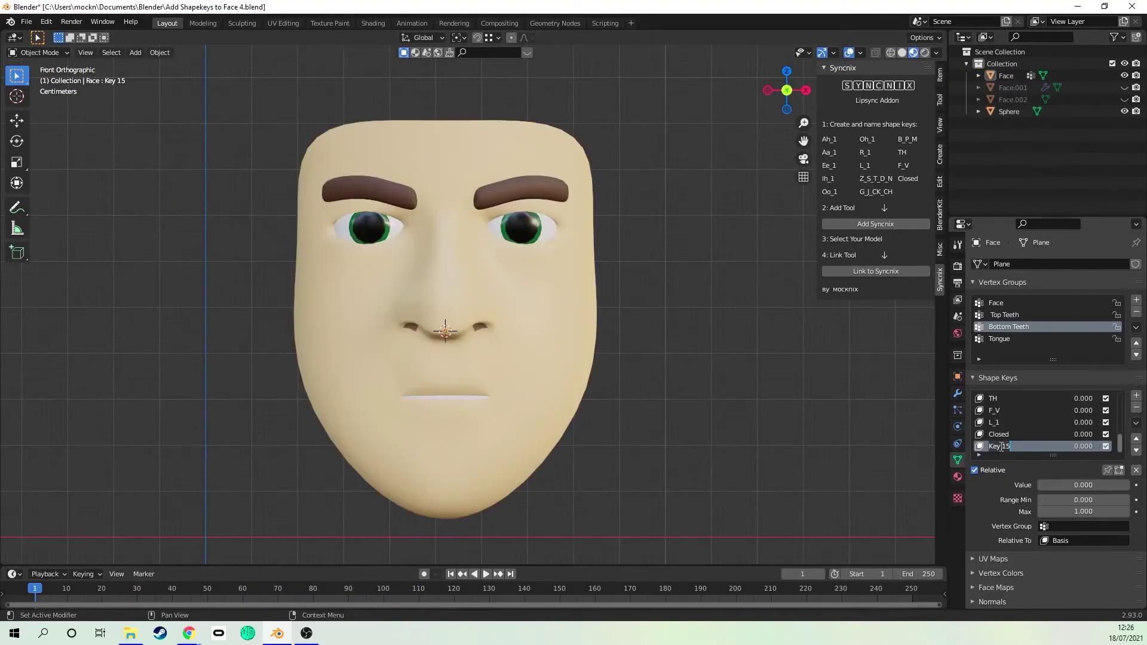
key("Tab")
key("Tab")
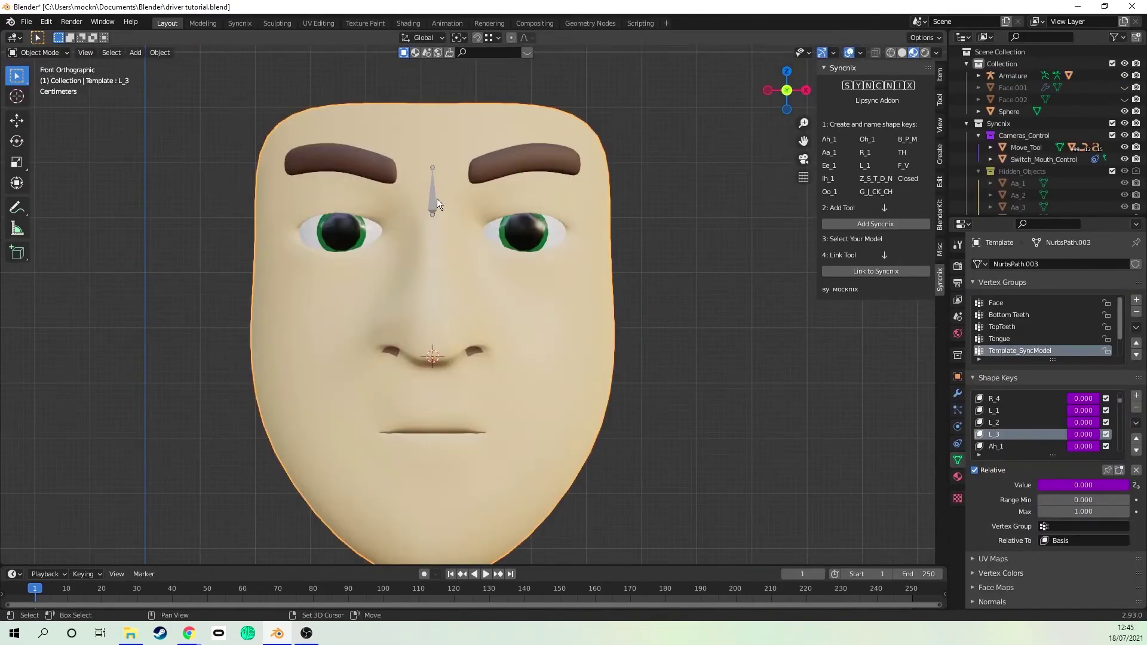
Parent the Template face to the armature with Armature Deform.
left_click(432, 203)
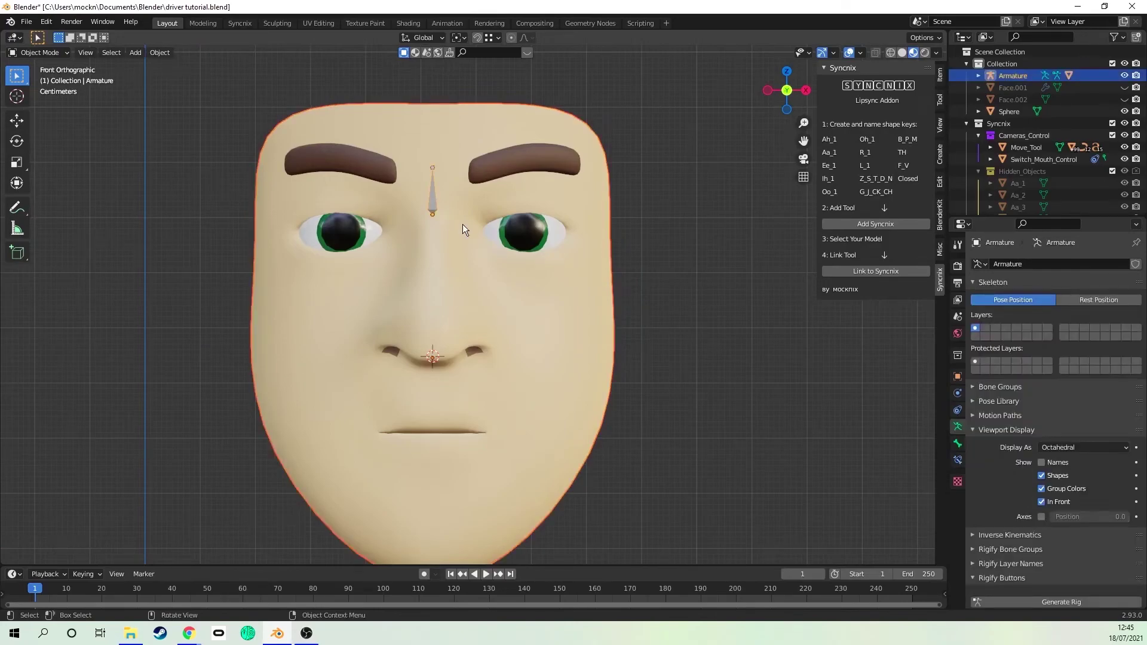
key("ctrl+p")
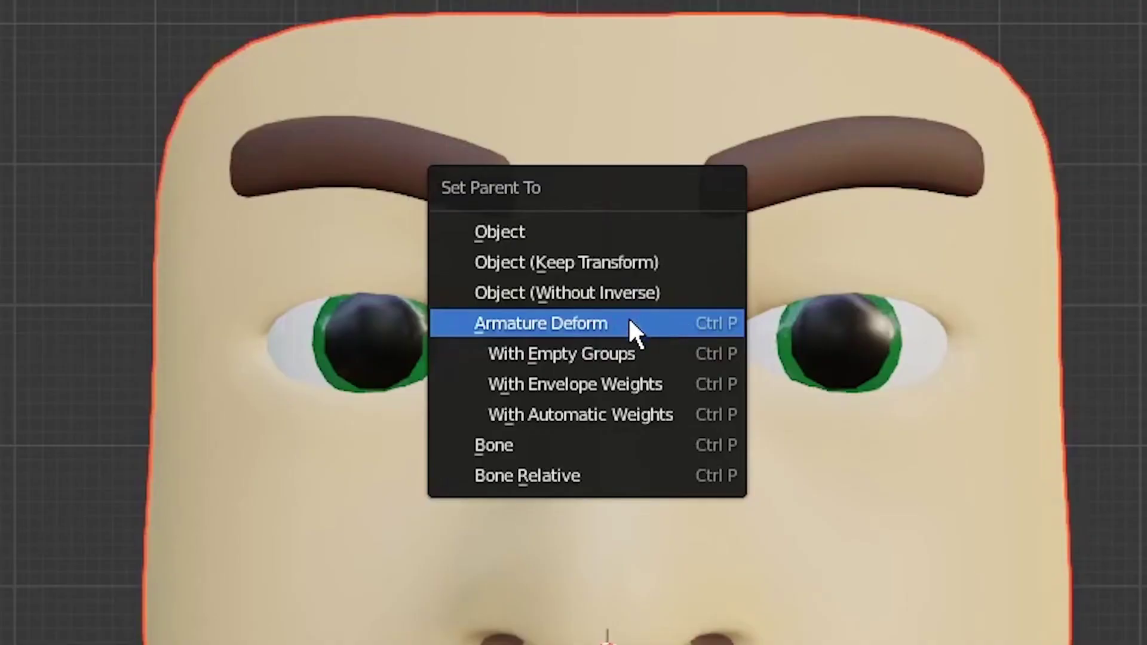
left_click(628, 319)
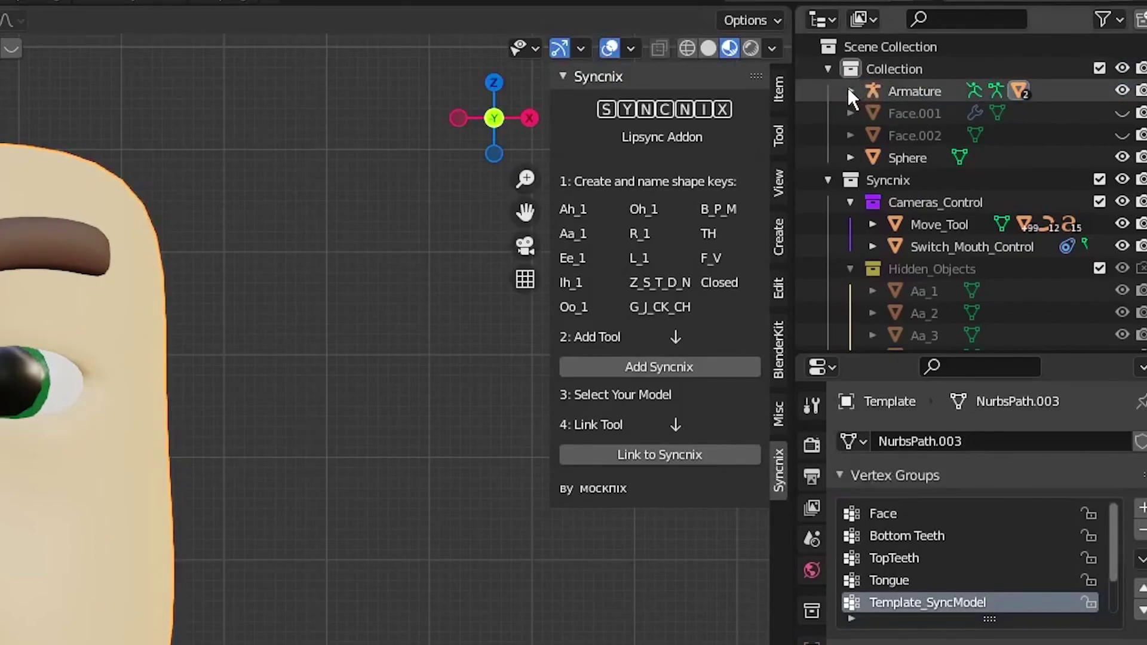
Copy the driver from the Eyebrow Raise shape key of Hidden Model under the armature.
left_click(850, 91)
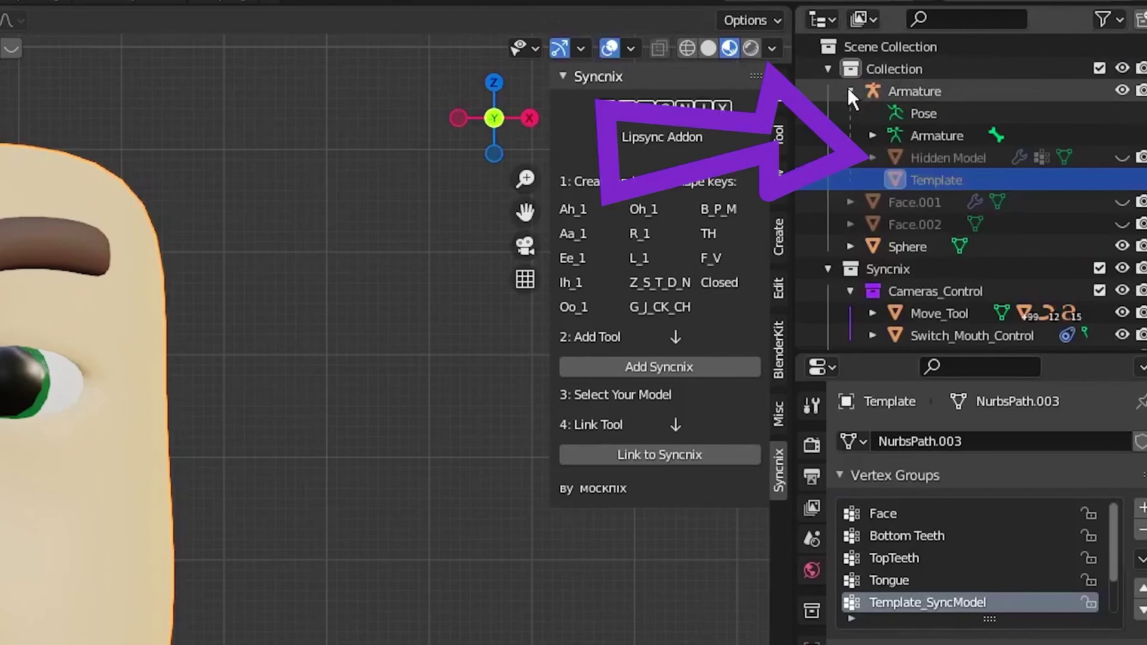
left_click(963, 156)
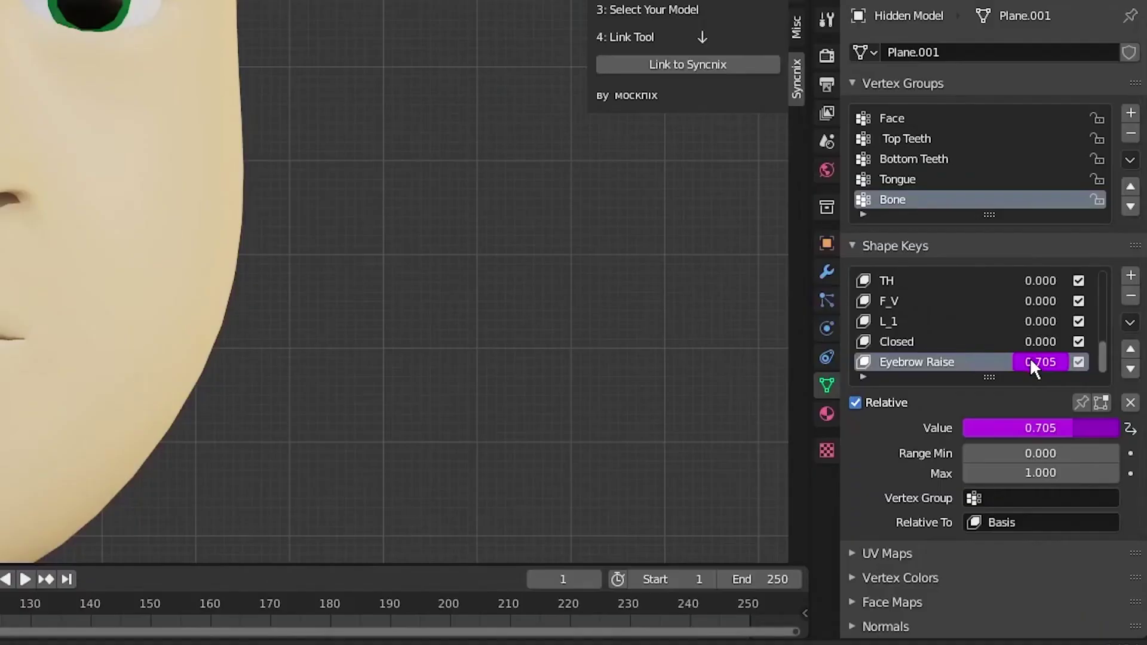
right_click(1032, 363)
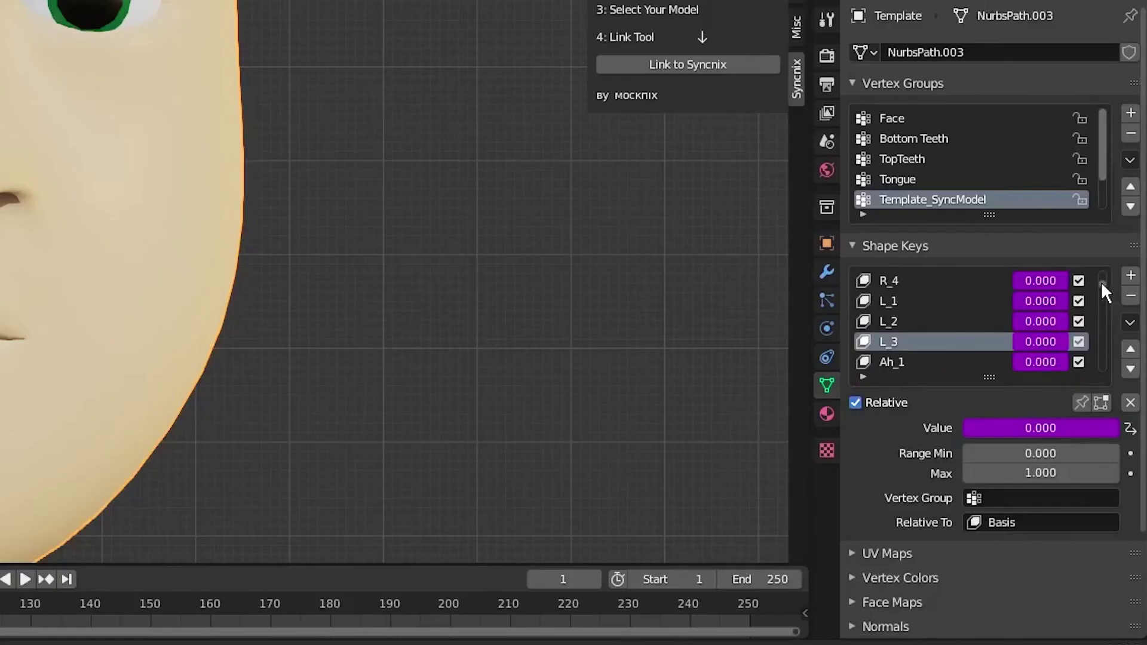
Paste the copied driver onto the Template's last shape key and delete Hidden Model.
scroll(1102, 282, "down", 5)
right_click(1033, 362)
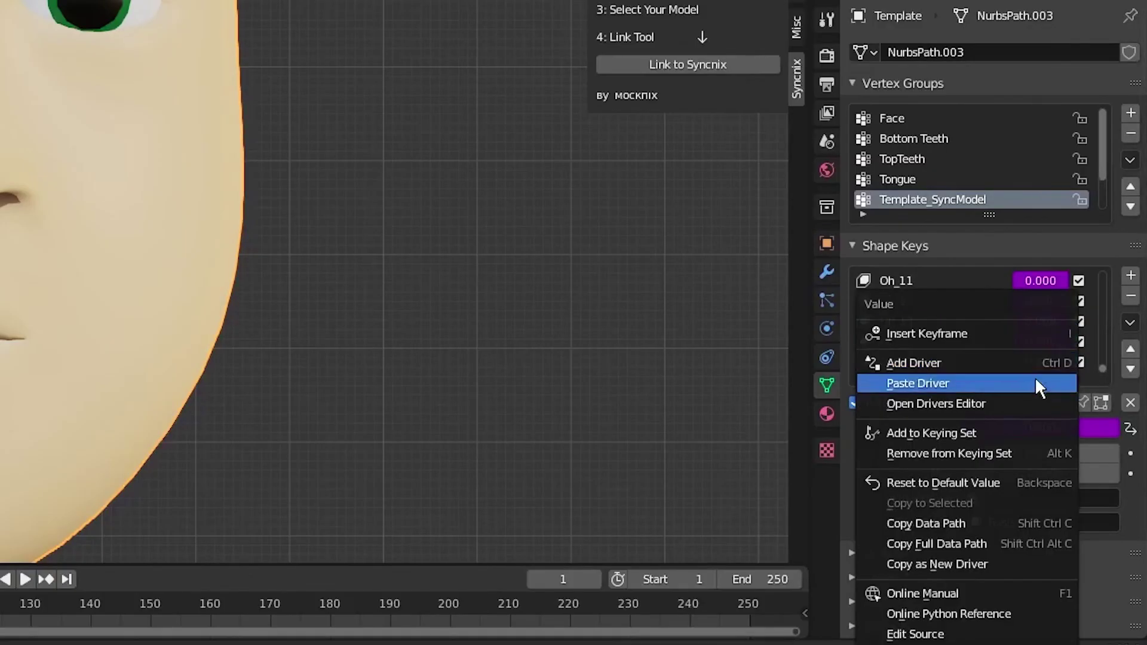
left_click(1034, 380)
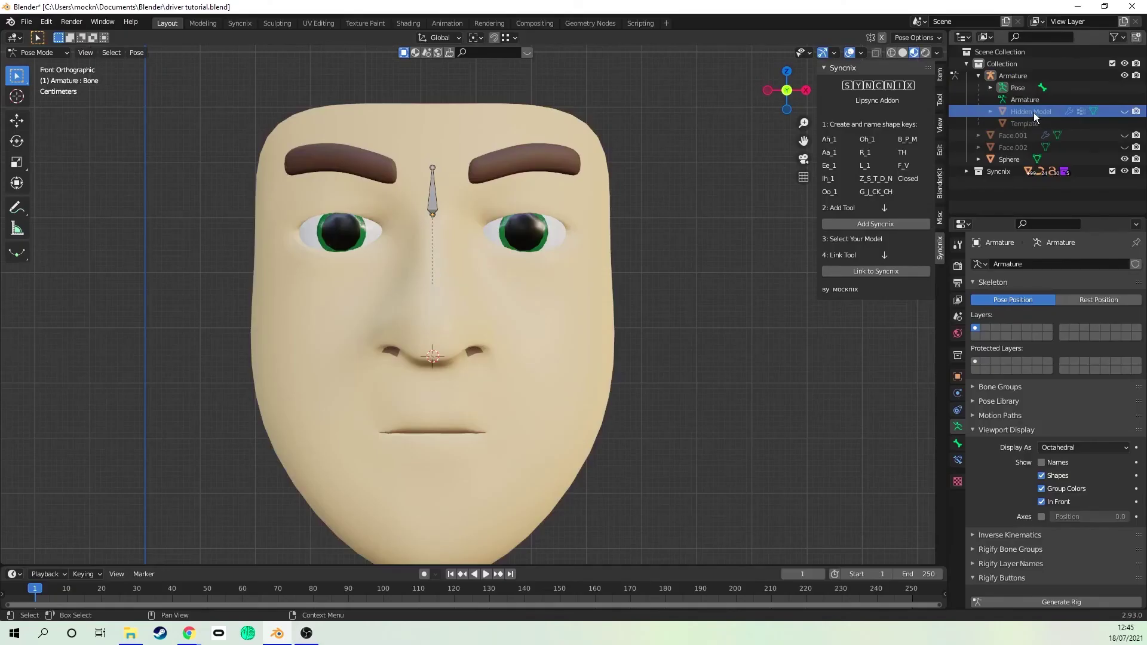
key("x")
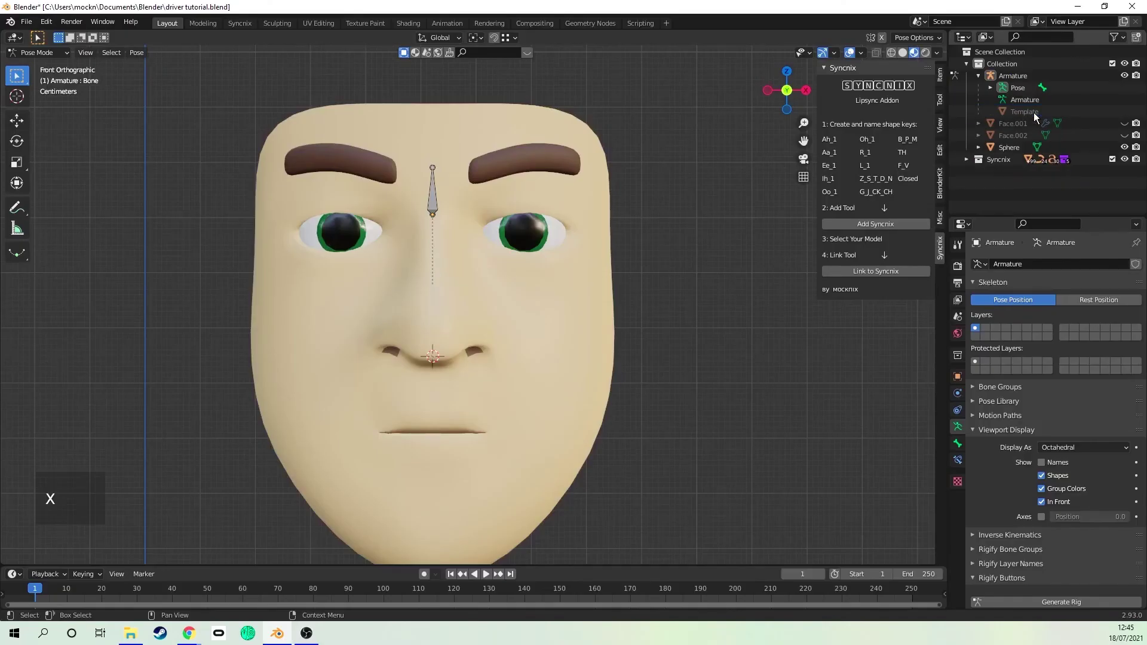